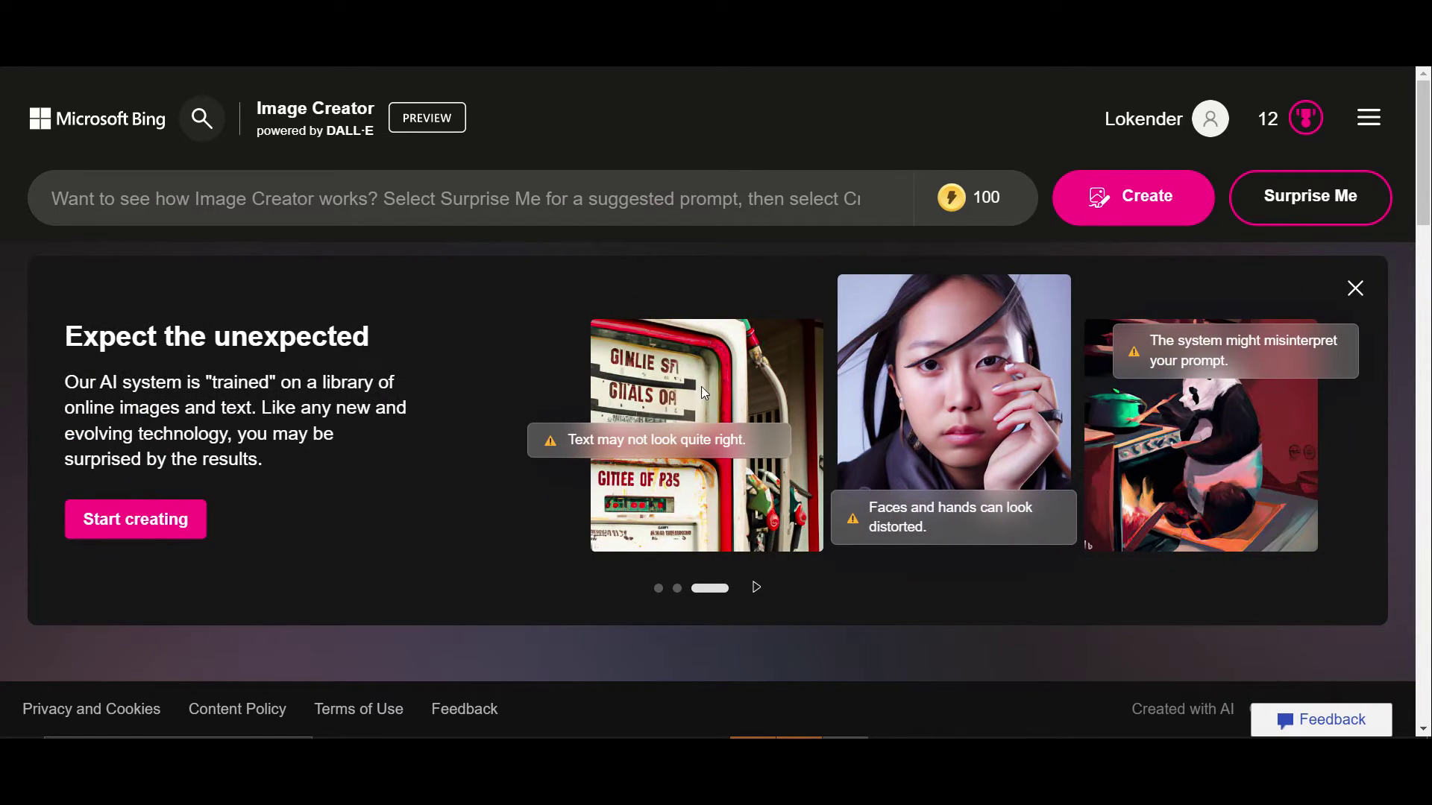
scroll(675, 325, down, 2)
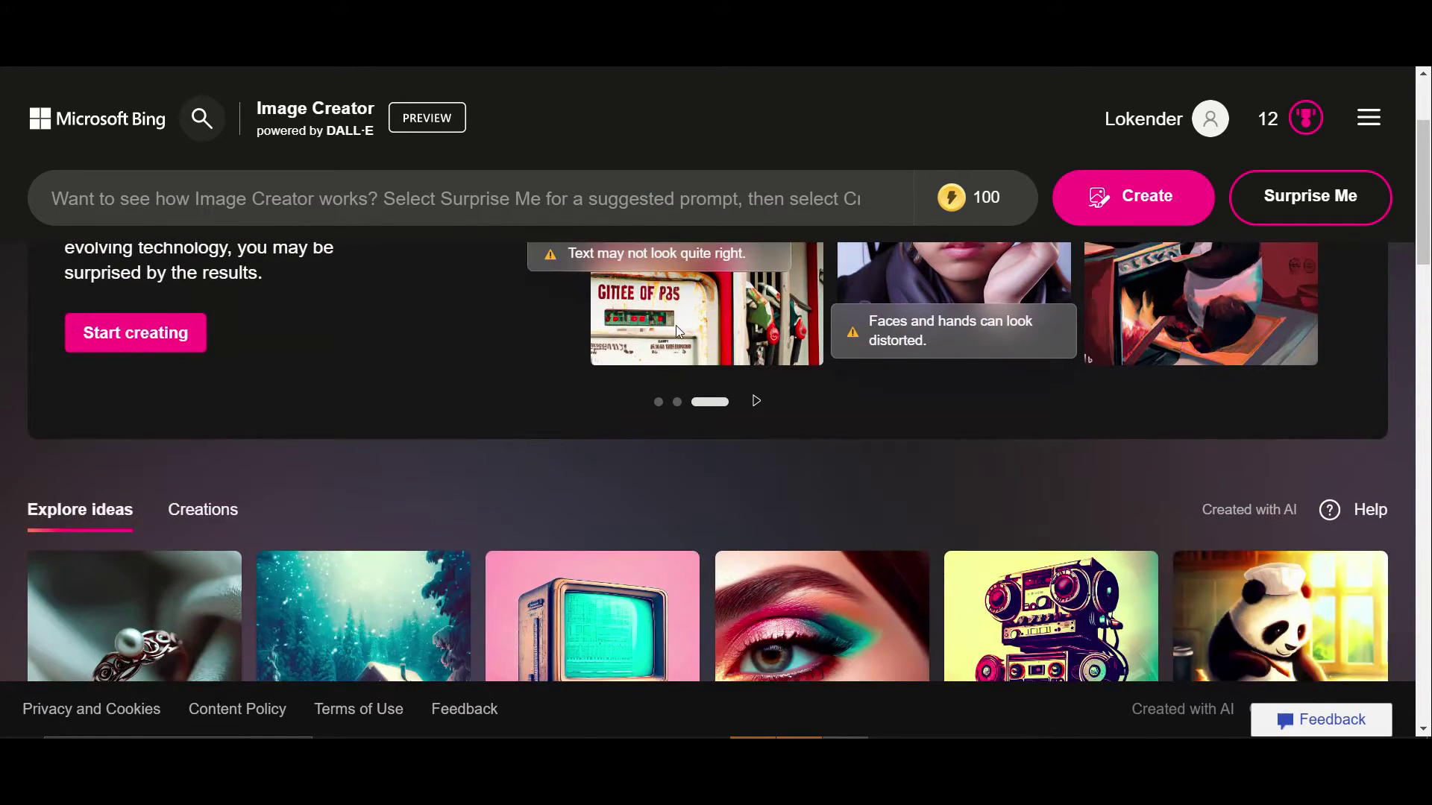
scroll(677, 326, down, 1)
scroll(678, 331, down, 4)
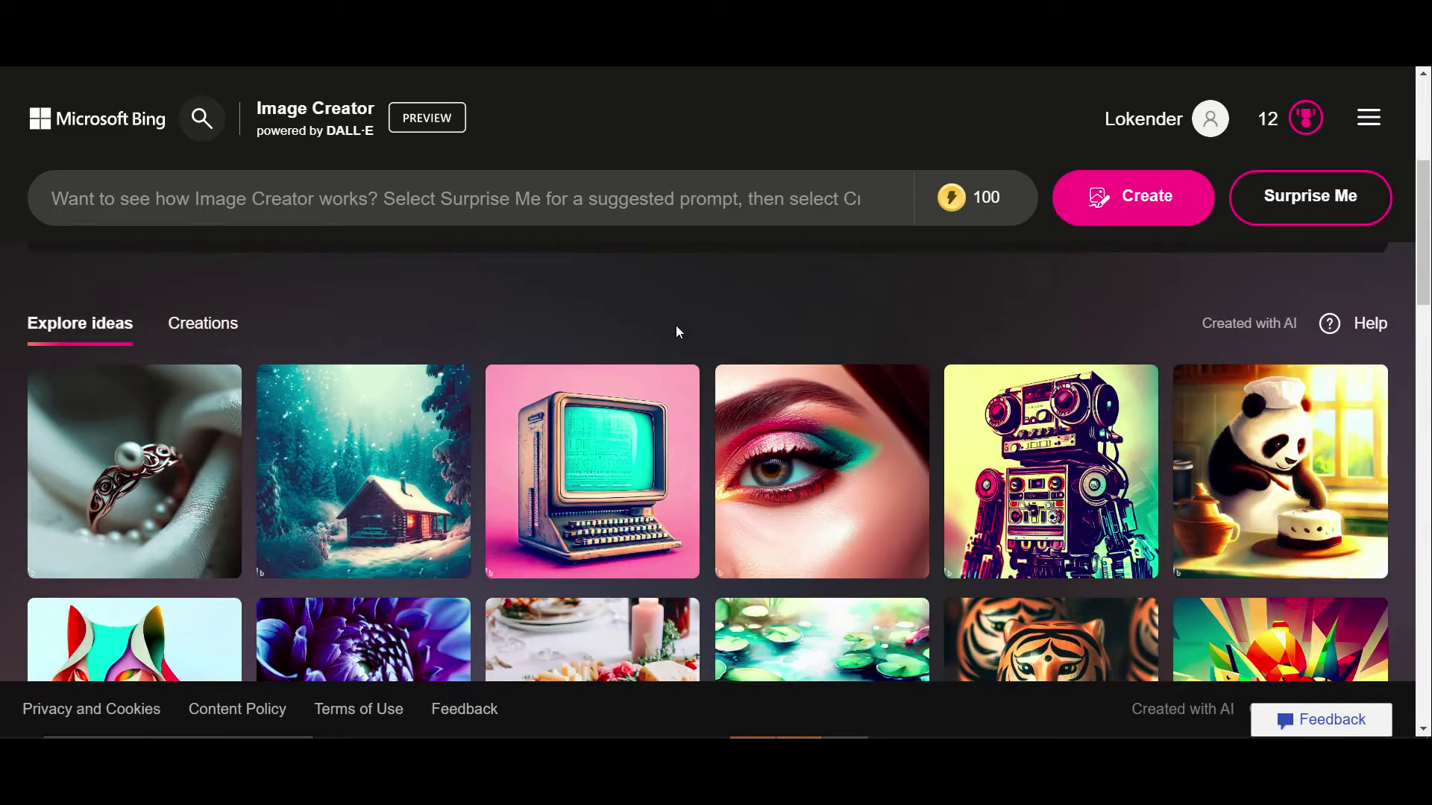
scroll(675, 325, down, 1)
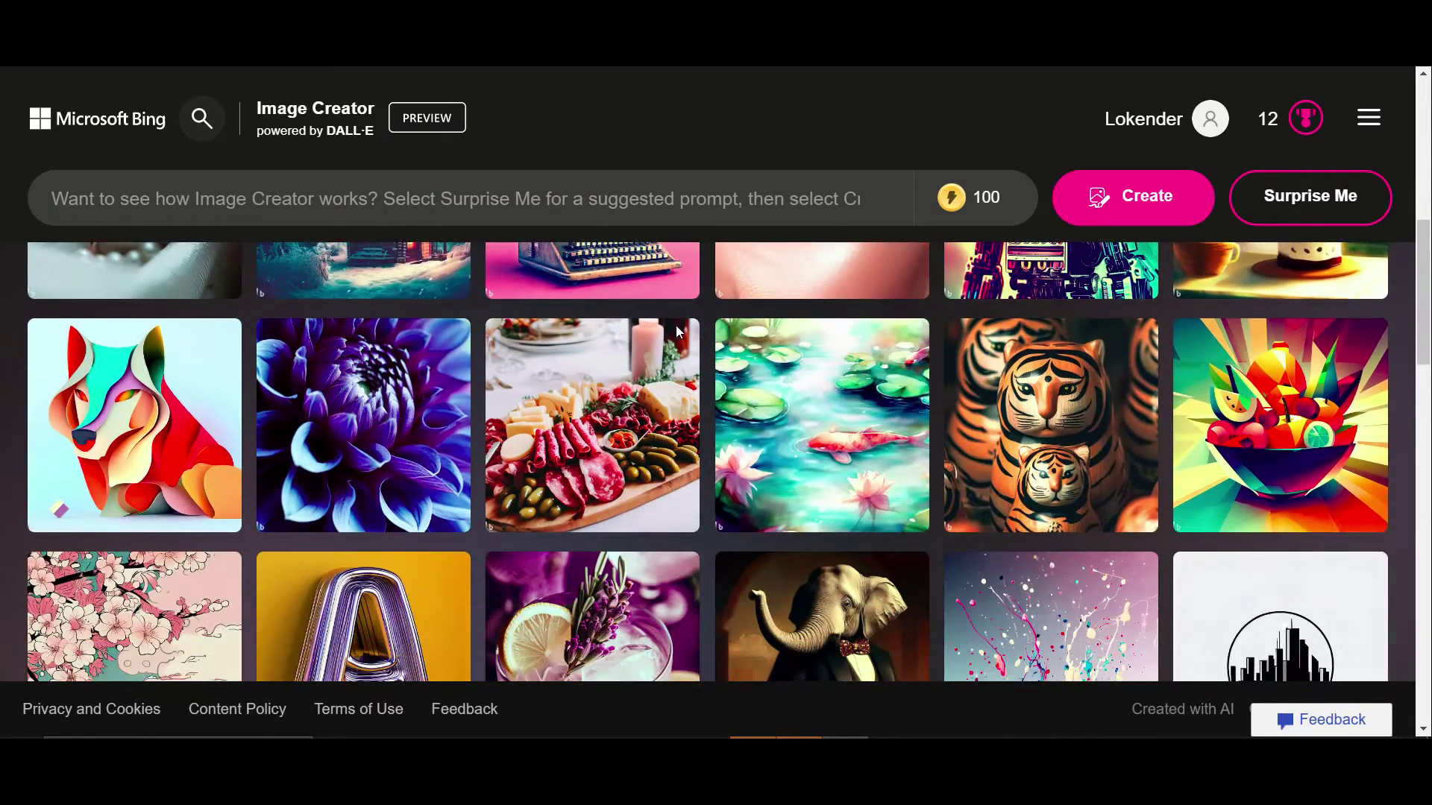
scroll(676, 325, down, 2)
scroll(676, 325, down, 2)
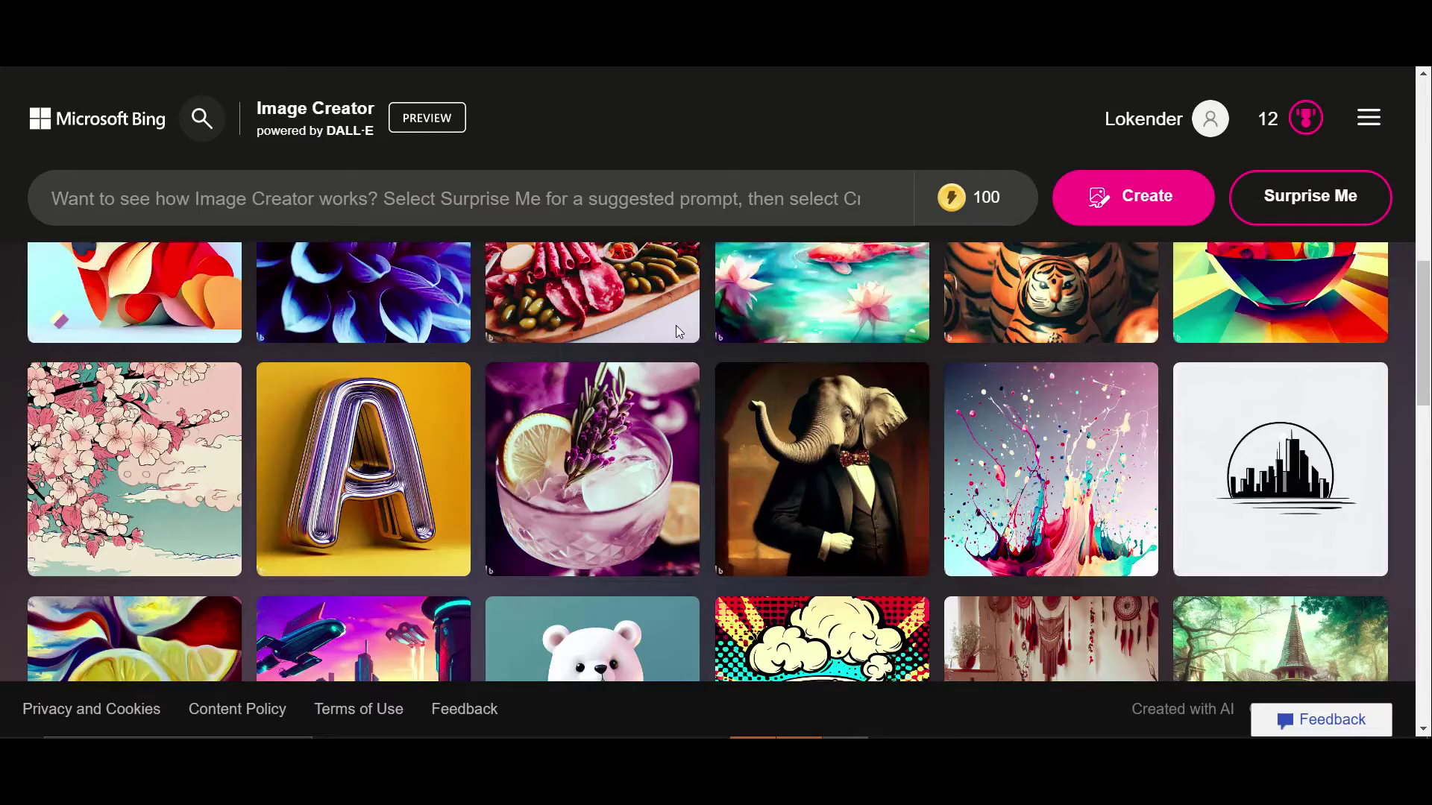
scroll(675, 325, down, 2)
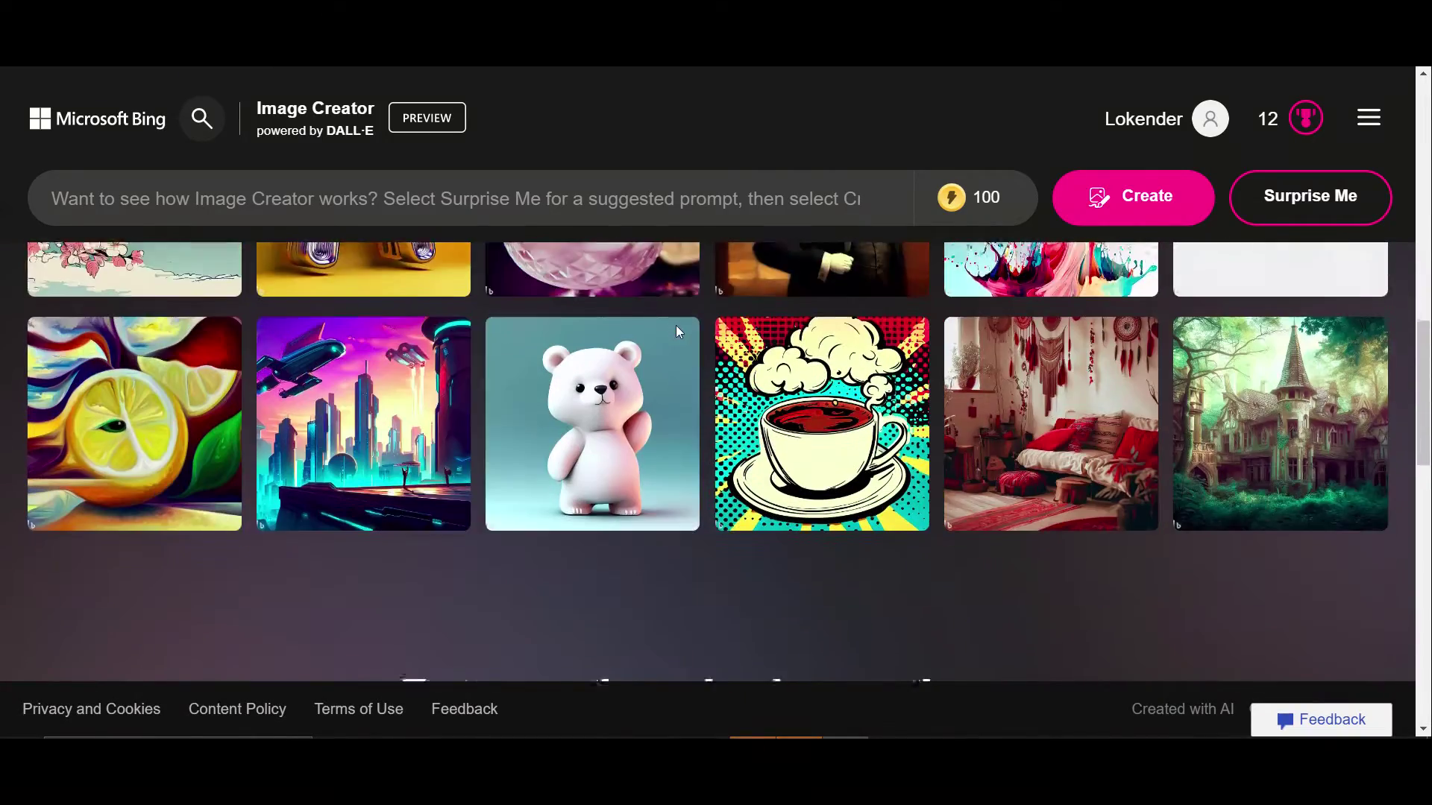
scroll(676, 325, up, 5)
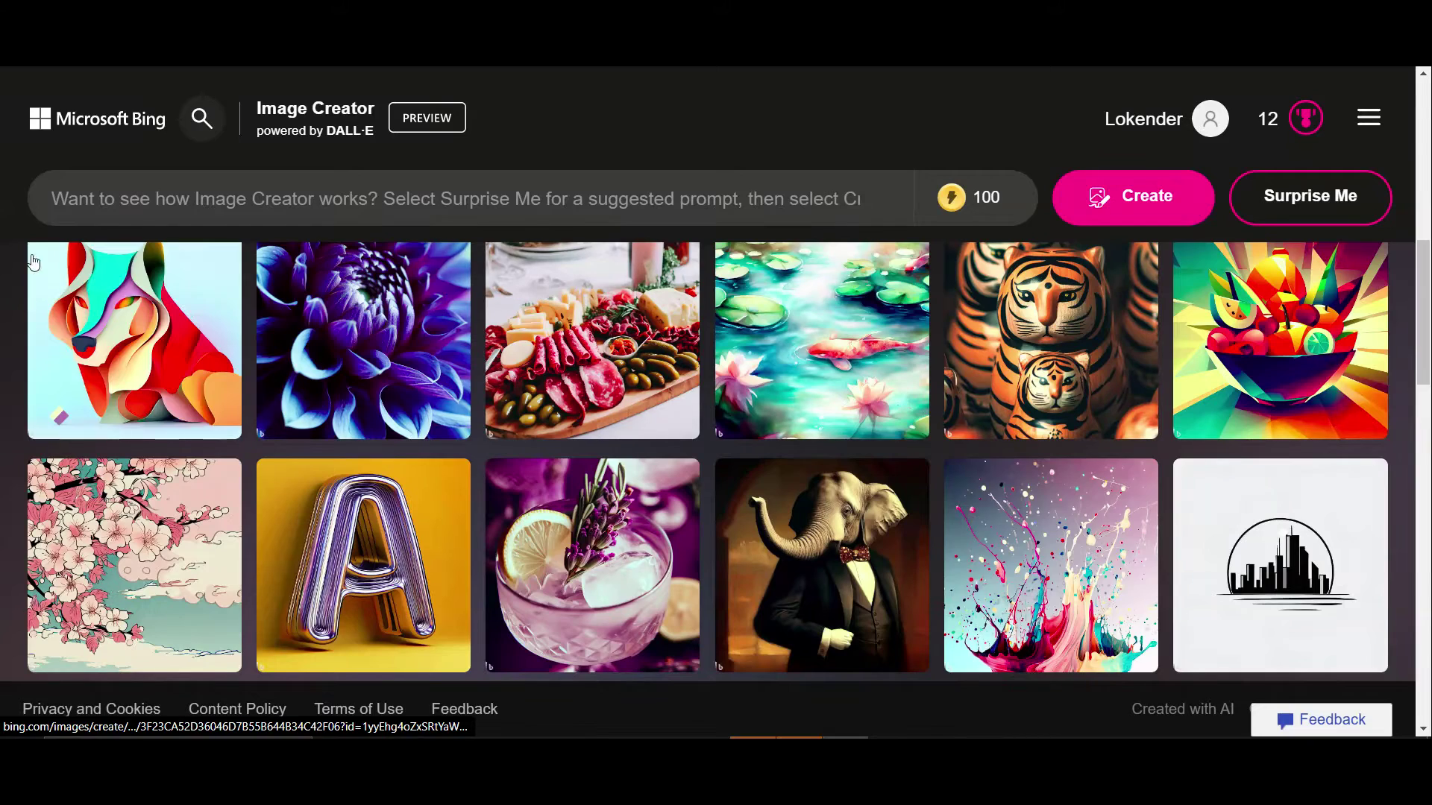
scroll(748, 500, up, 6)
scroll(413, 455, up, 1)
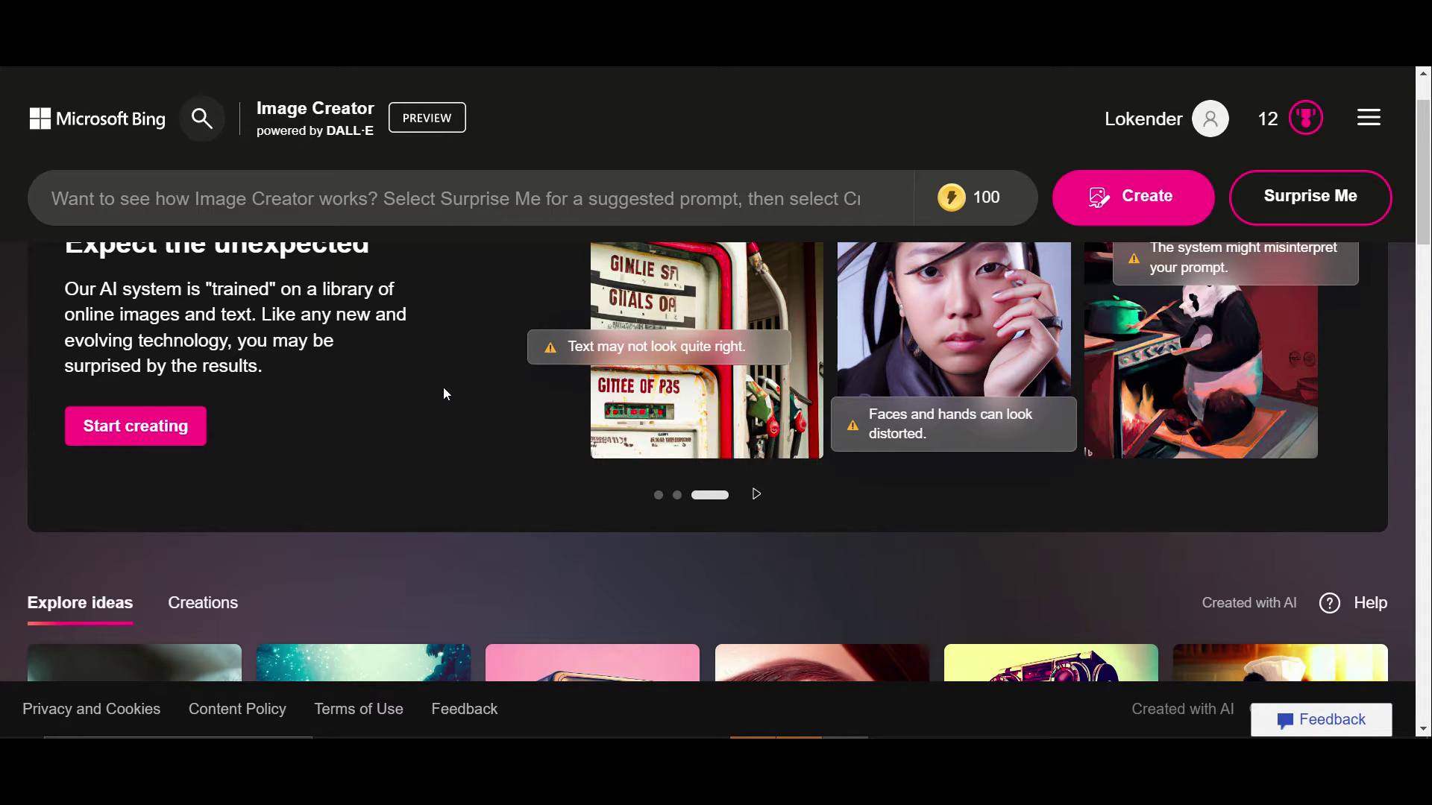
- Scroll down the start page past the example gallery to the Frequently asked questions list
scroll(443, 388, down, 3)
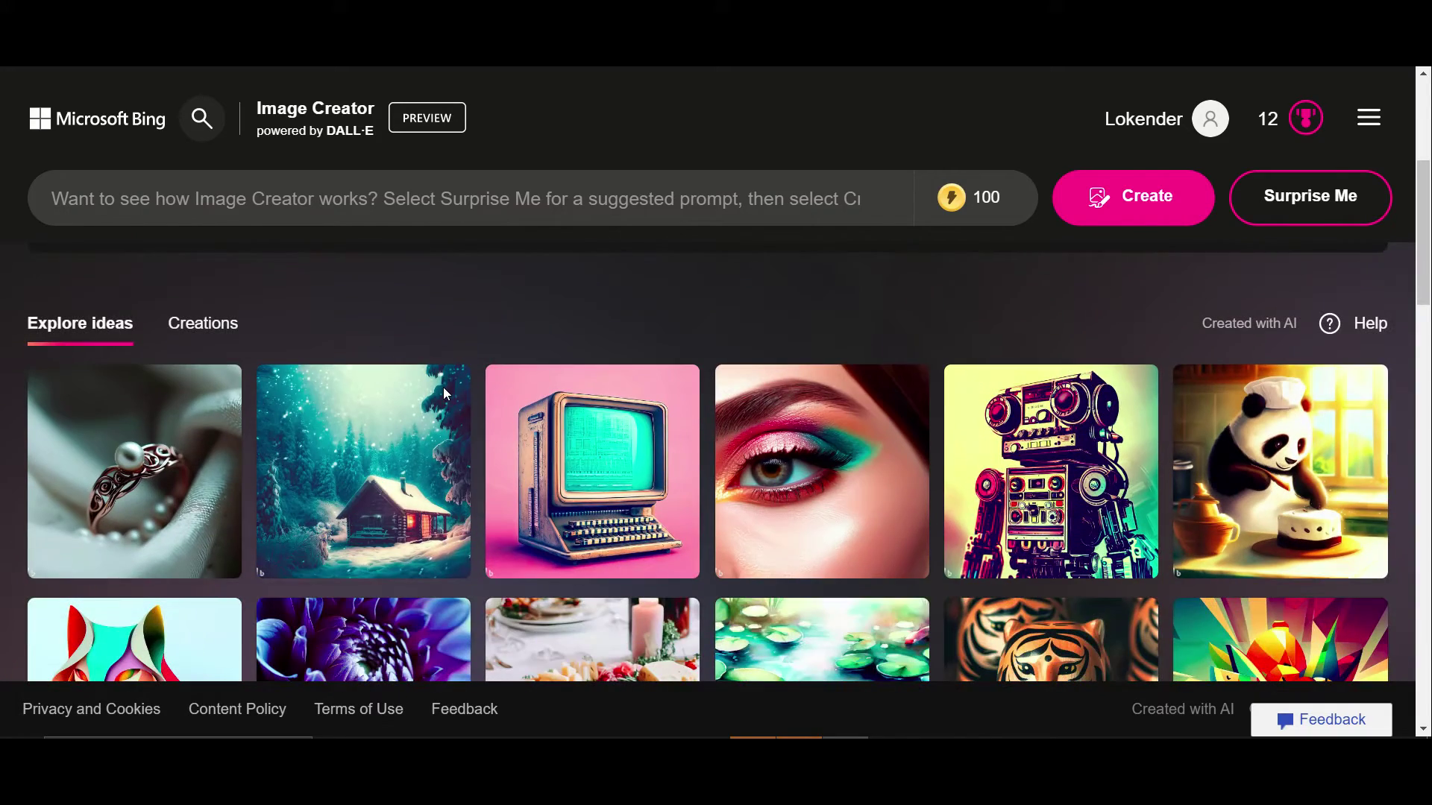
scroll(443, 387, down, 2)
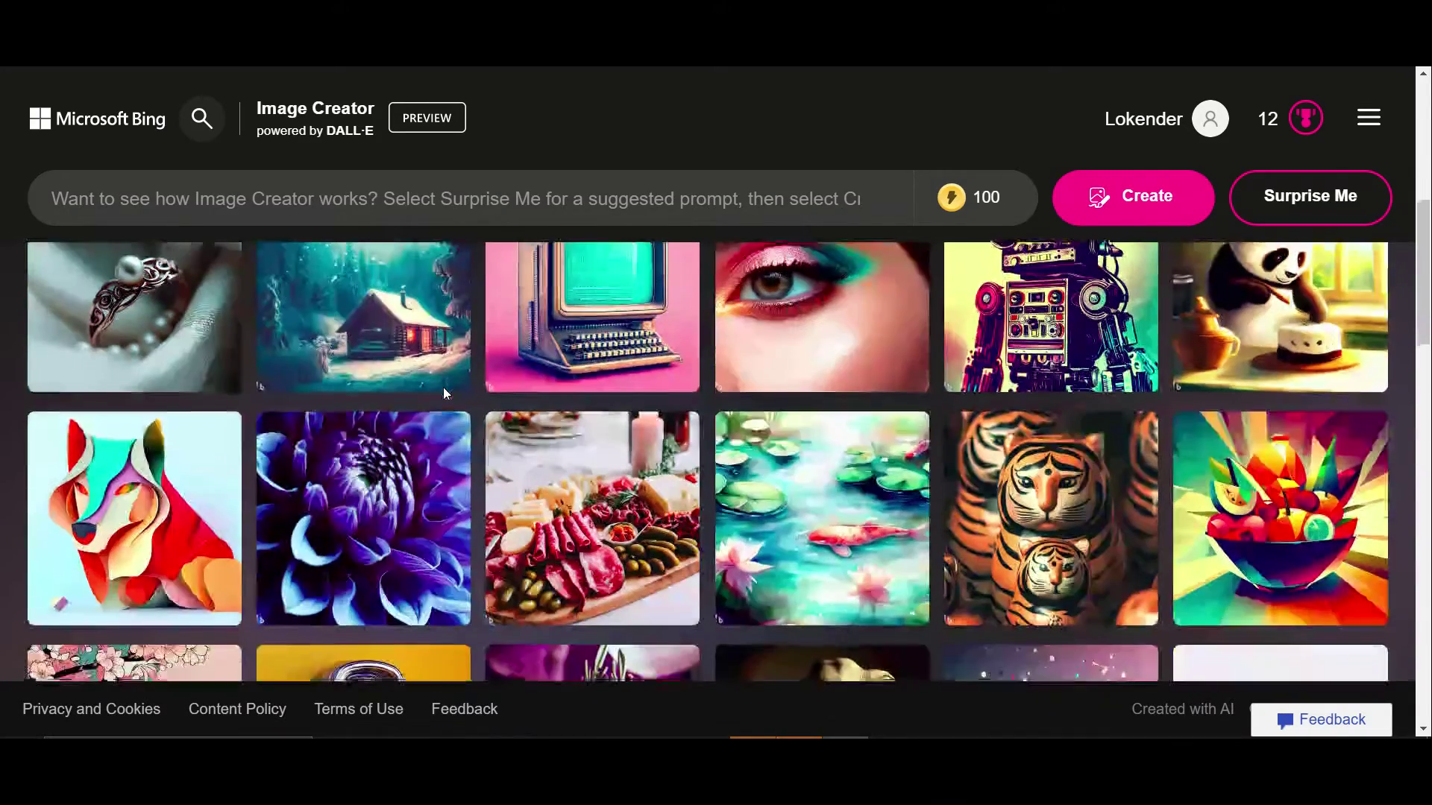
scroll(443, 387, down, 2)
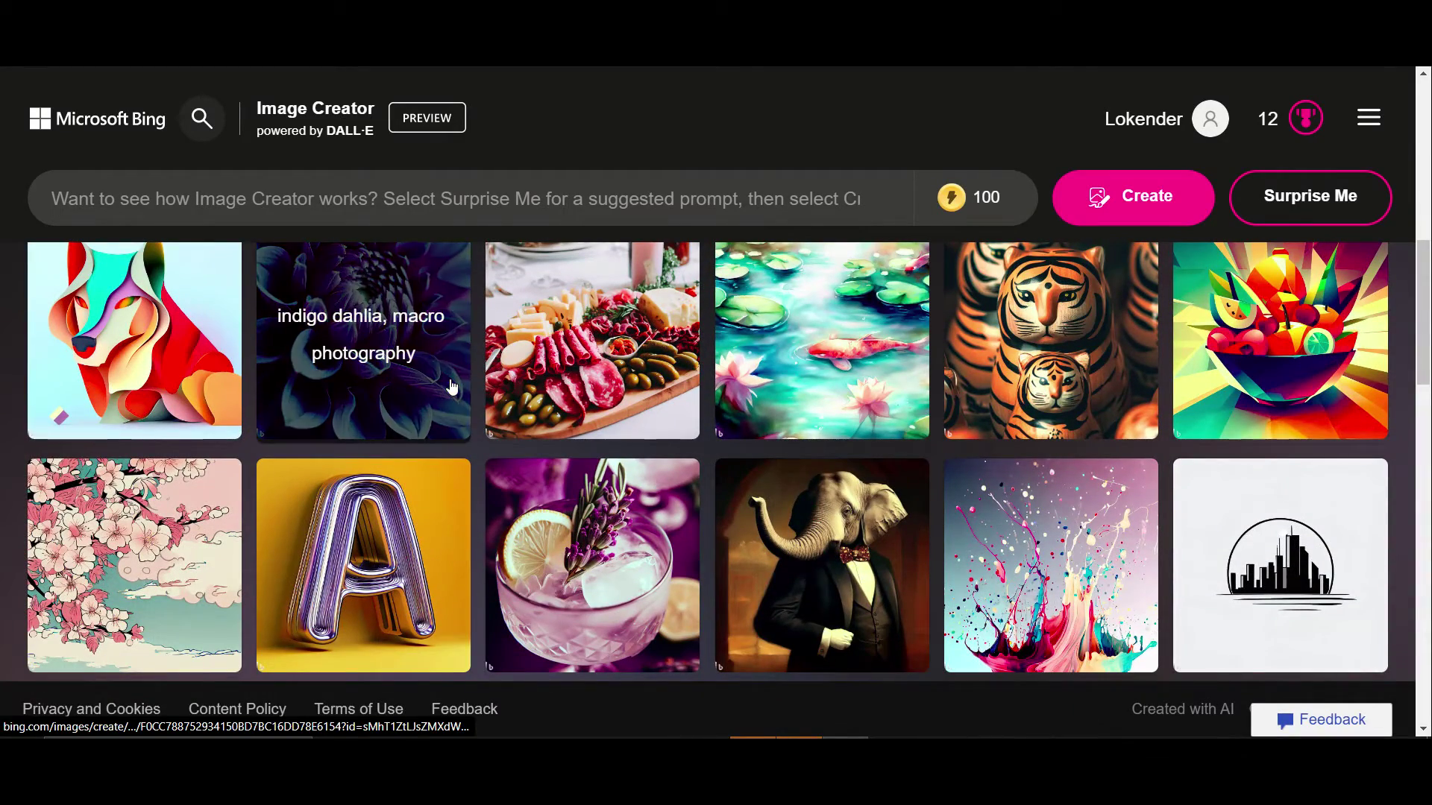
scroll(447, 387, down, 2)
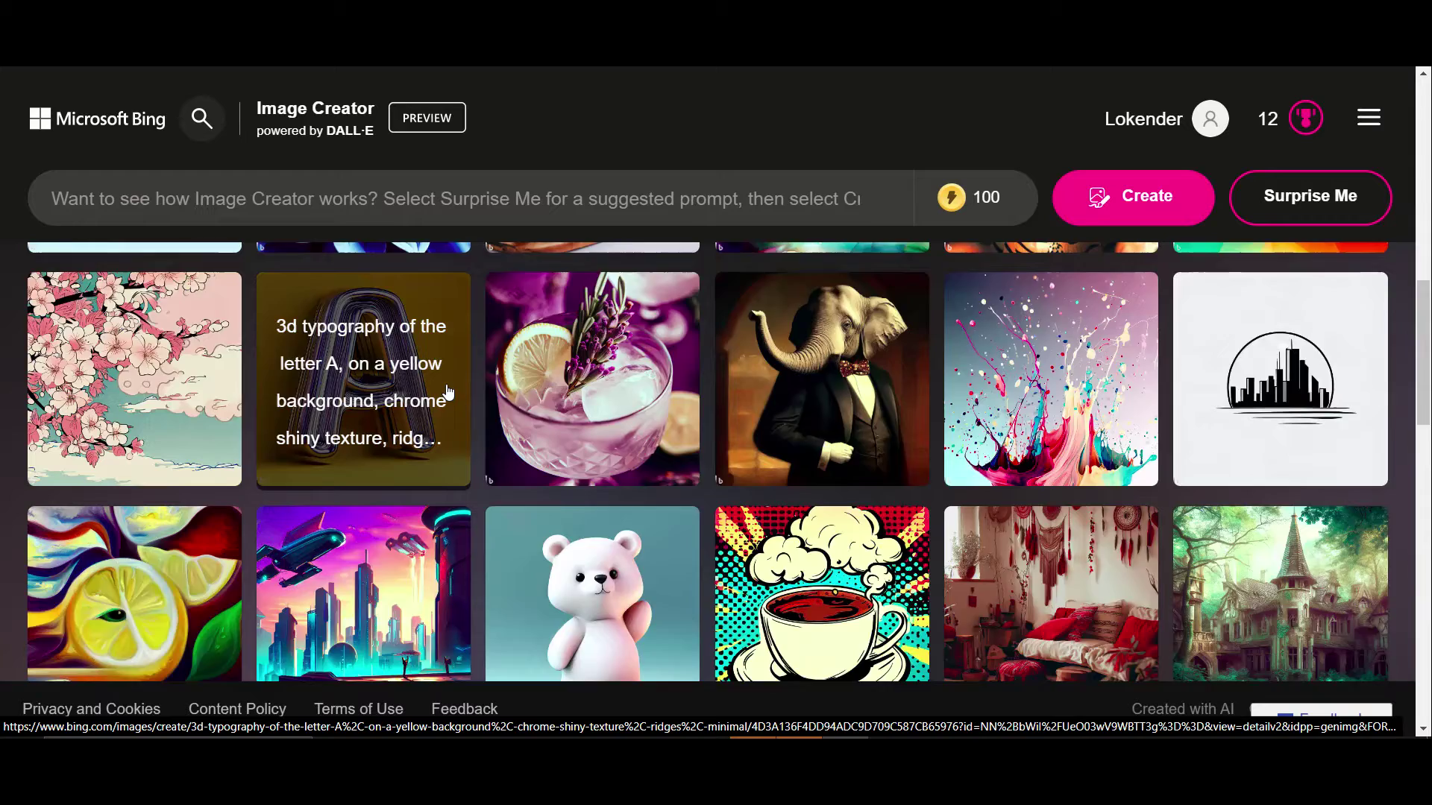
scroll(450, 389, down, 2)
scroll(447, 391, up, 1)
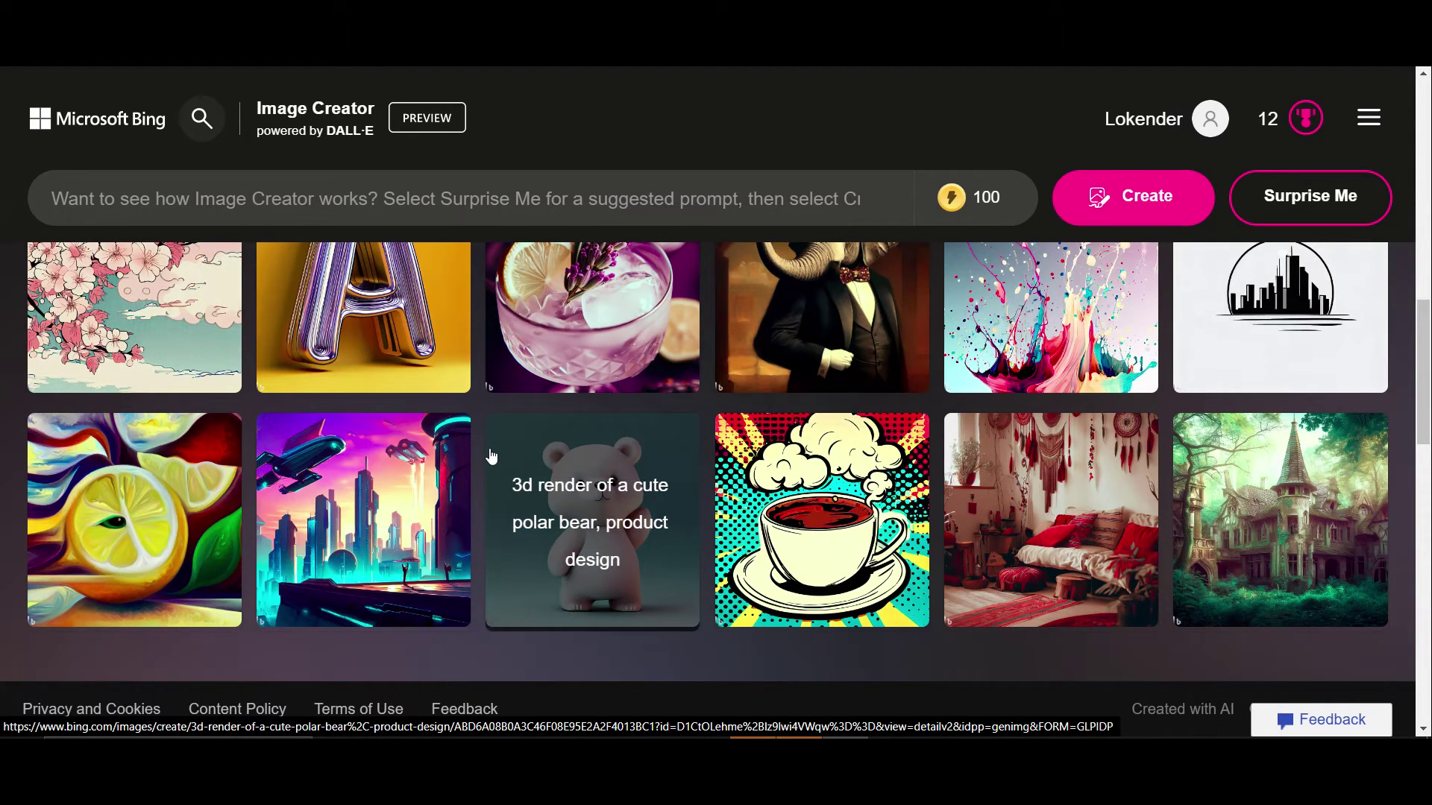
scroll(492, 457, down, 2)
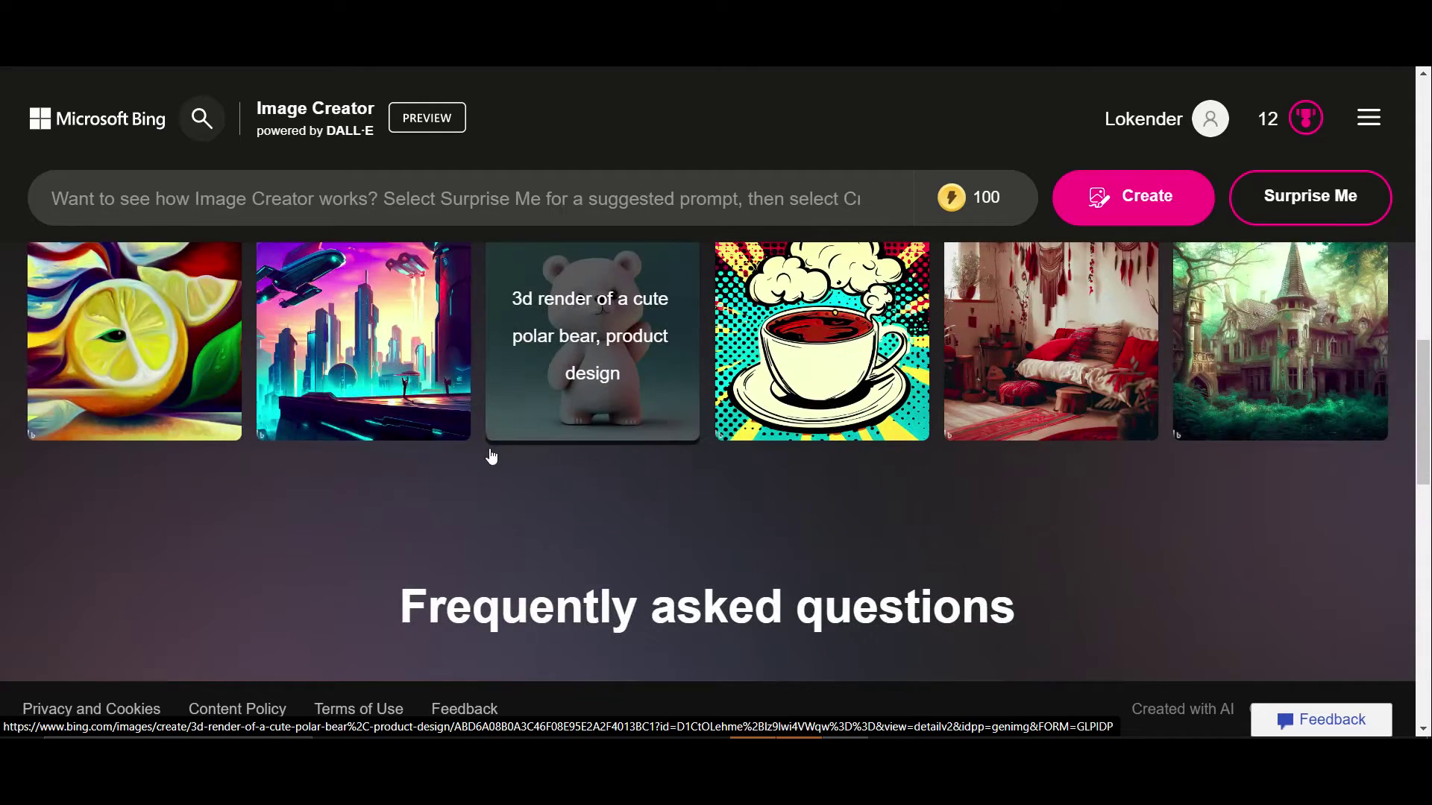
scroll(492, 456, down, 2)
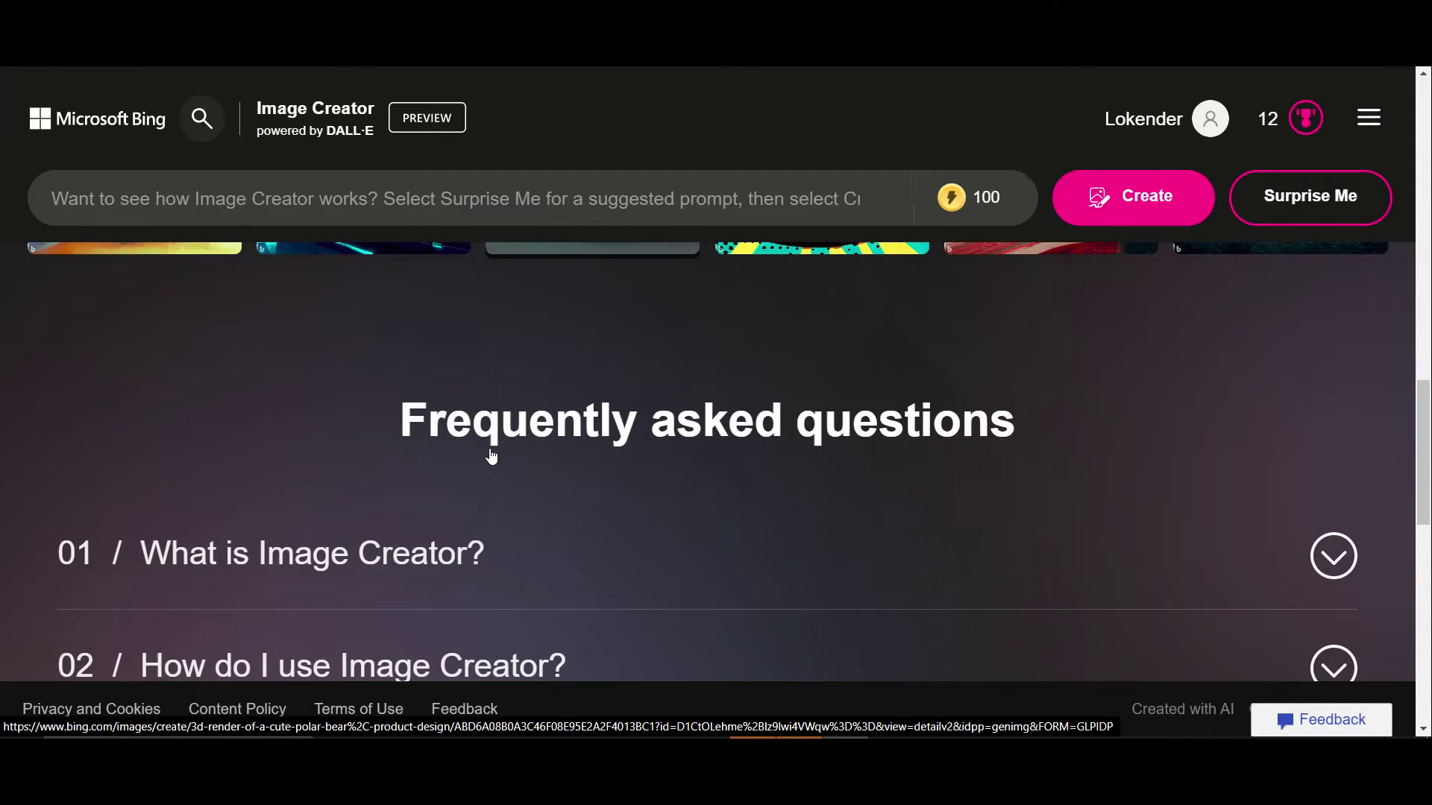
scroll(492, 456, down, 1)
scroll(491, 456, up, 4)
scroll(448, 410, down, 5)
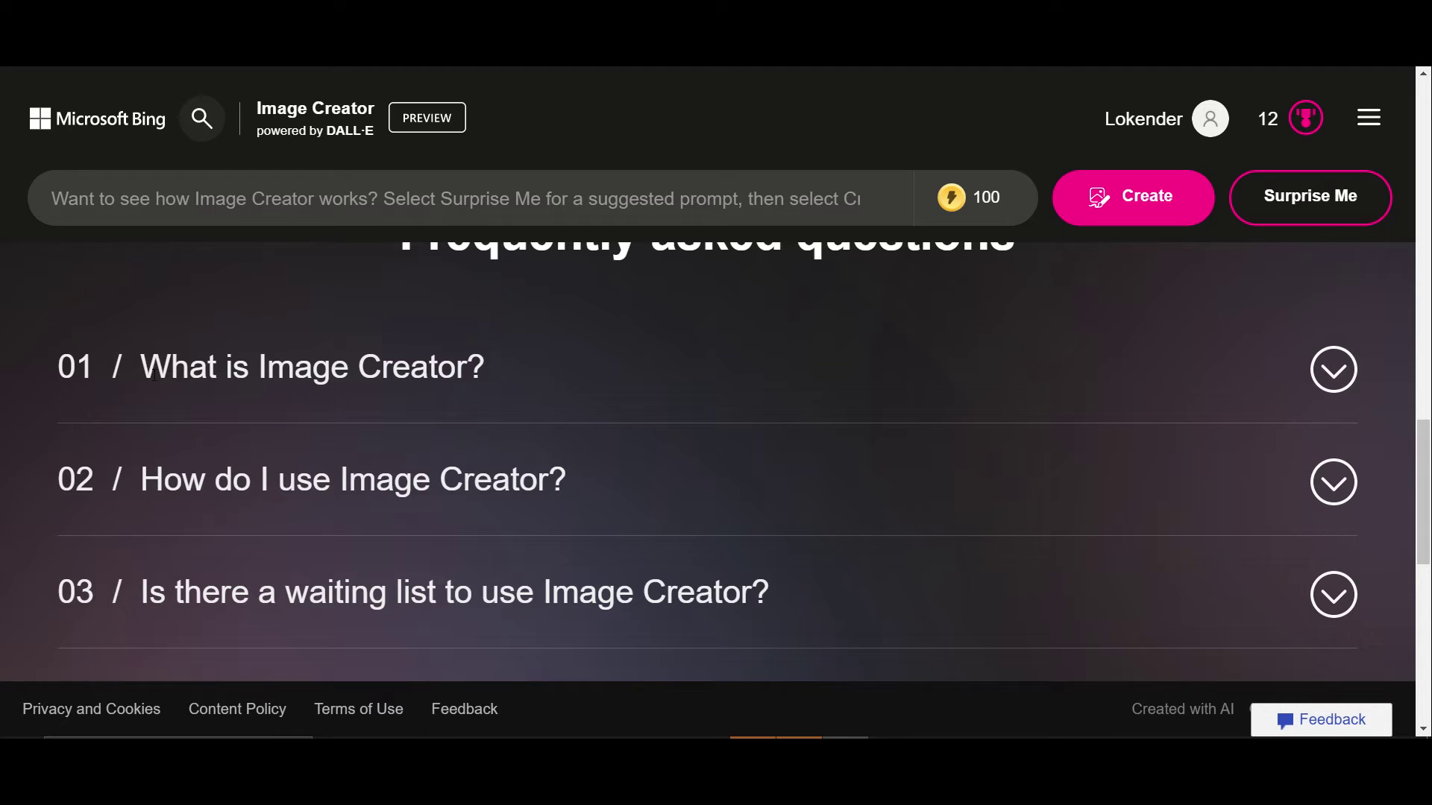
- Expand the FAQ answers to 'What is Image Creator?' and 'How do I use Image Creator?'
click(1348, 376)
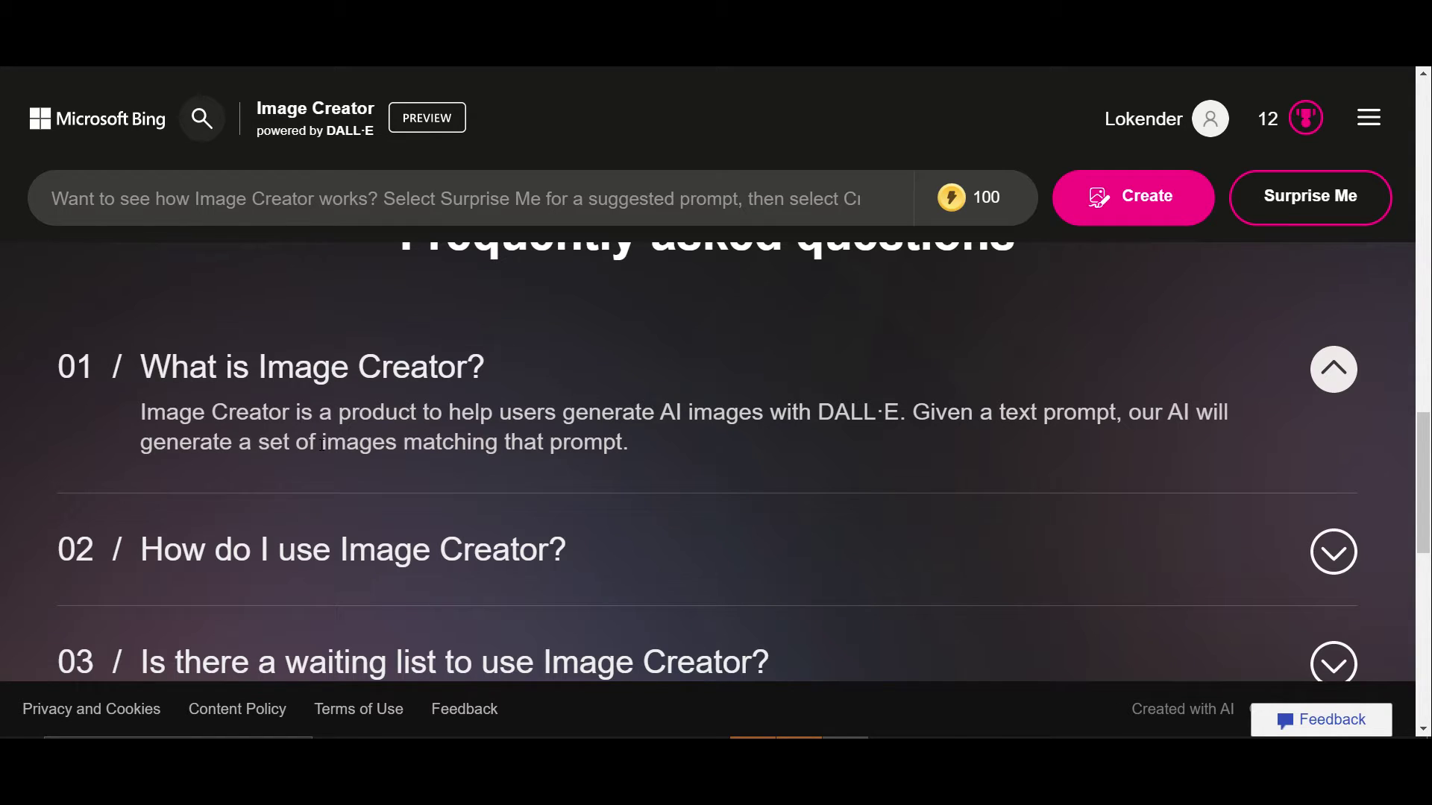
scroll(532, 516, down, 1)
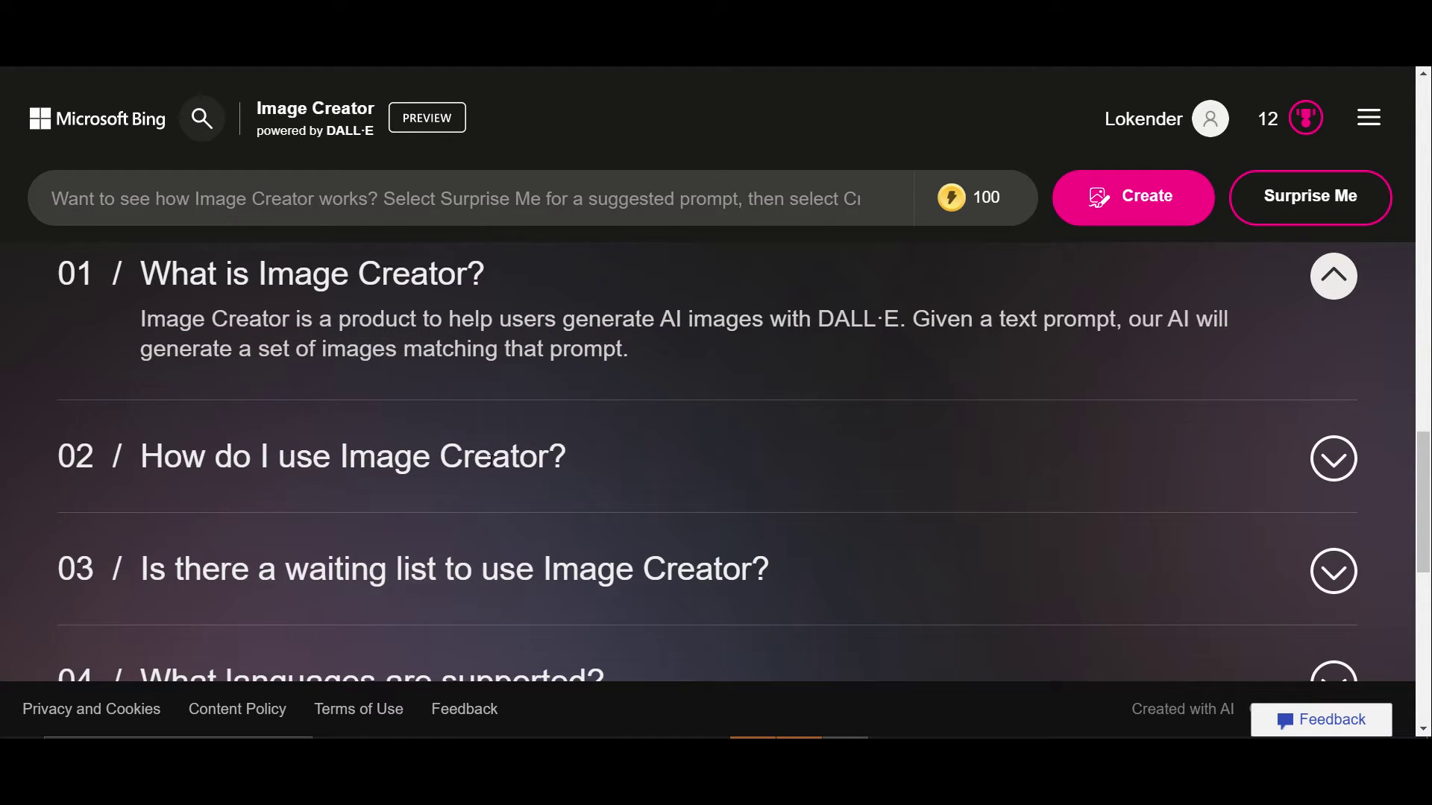
click(1334, 478)
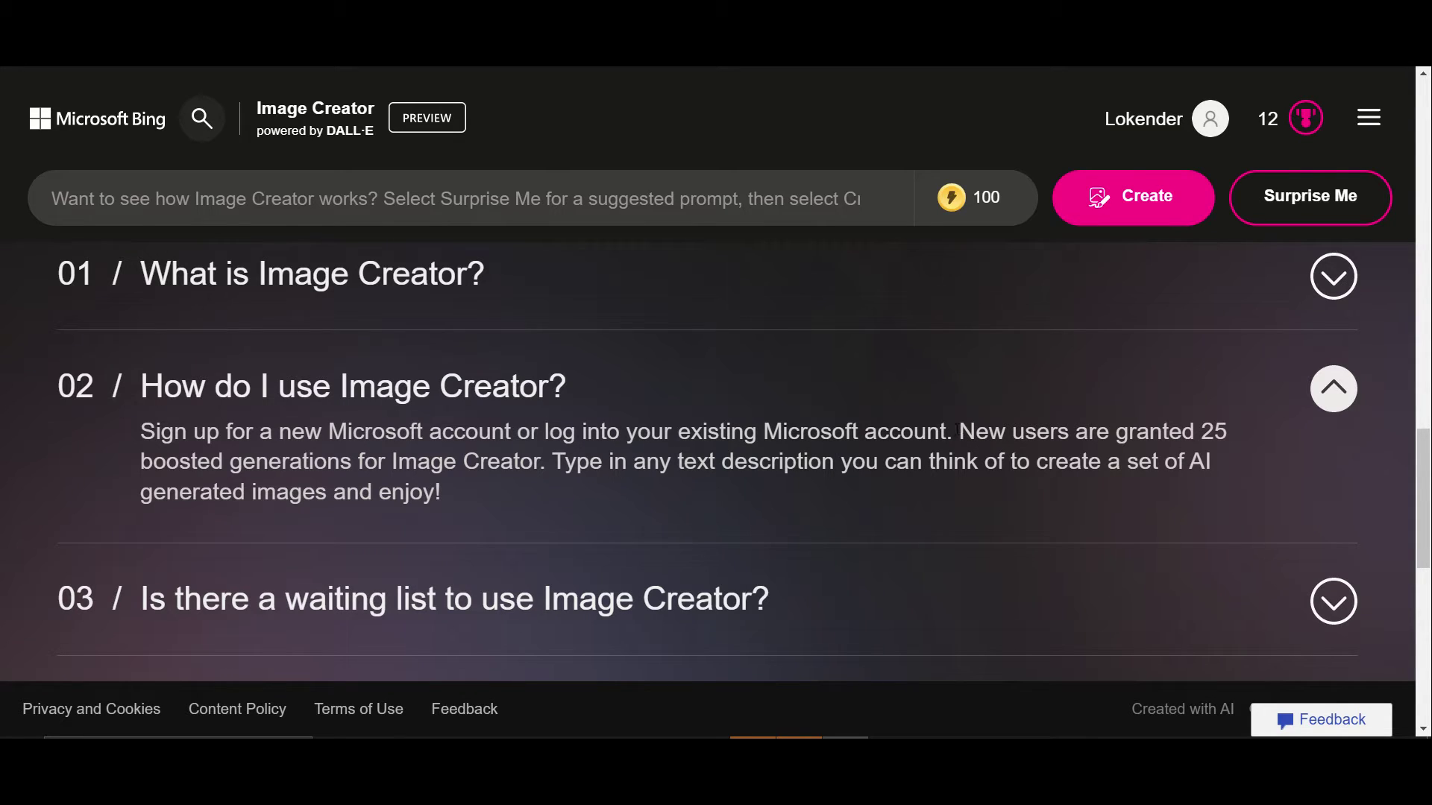
- Highlight 'Microsoft account', 'generations' and the sentence ending in the usage answer
drag(957, 431, 759, 431)
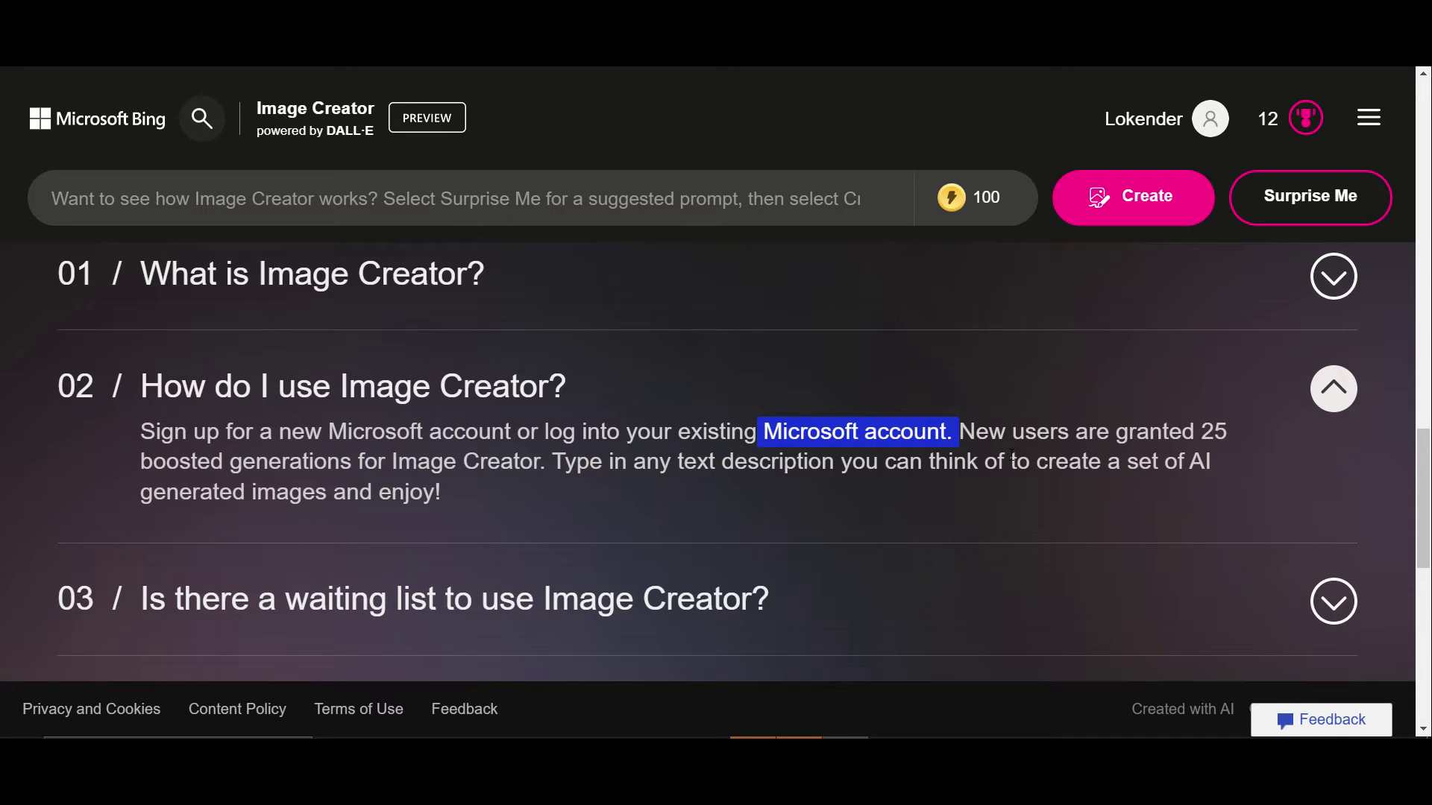
click(1149, 440)
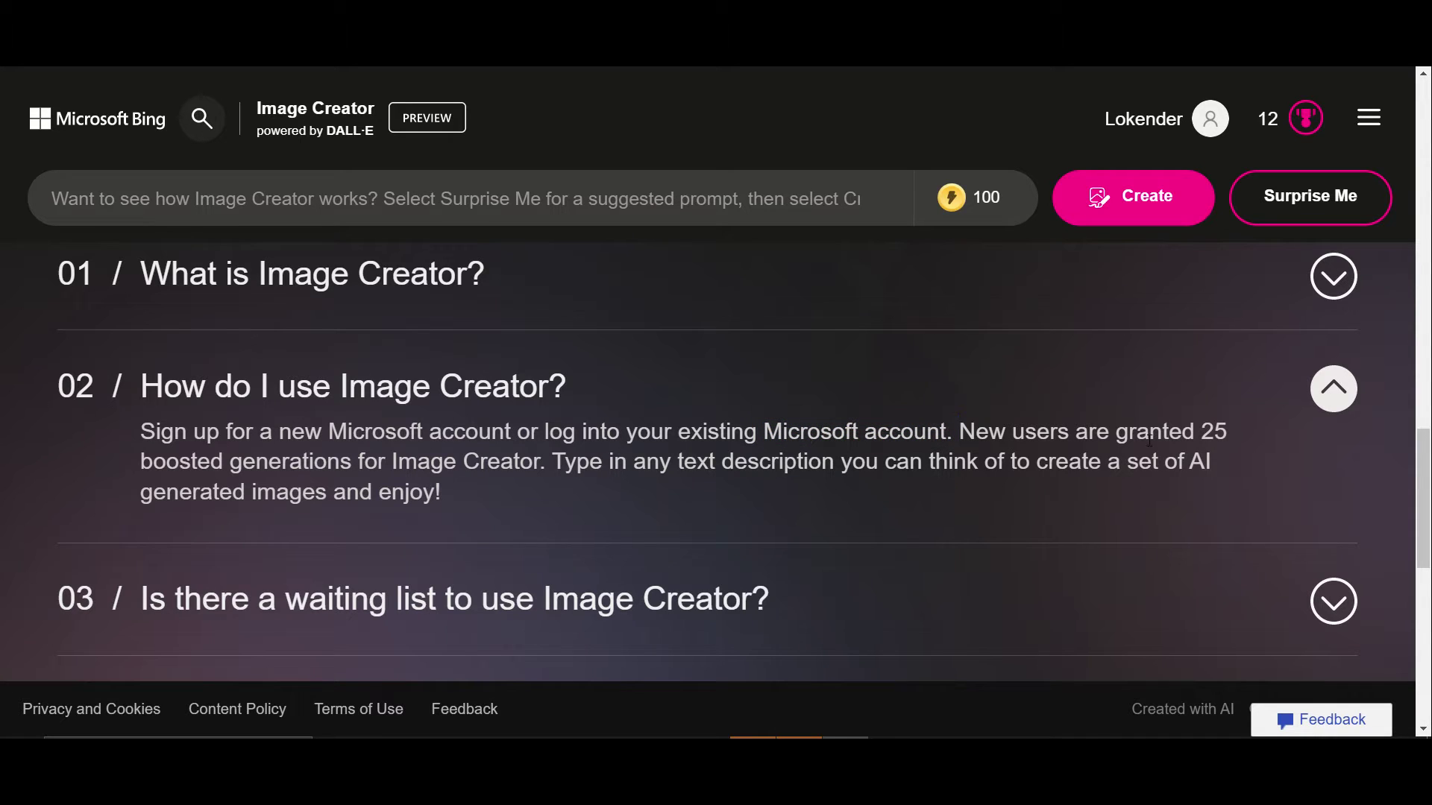
drag(255, 461, 360, 462)
click(438, 466)
drag(544, 464, 505, 462)
click(995, 481)
- Reopen 'What is Image Creator?', then return to the 'How do I use Image Creator?' answer
mouse_move(991, 201)
click(514, 275)
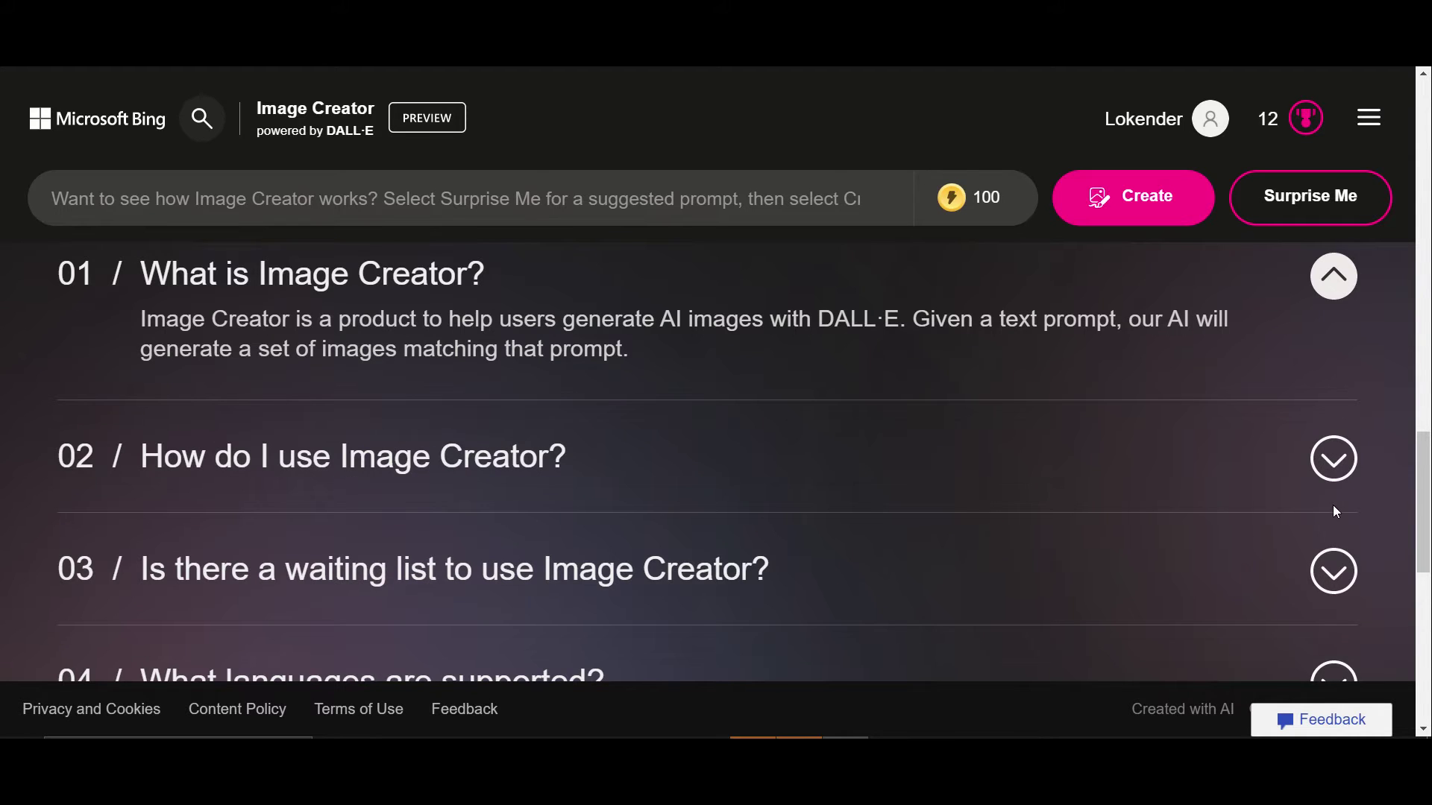
click(1325, 462)
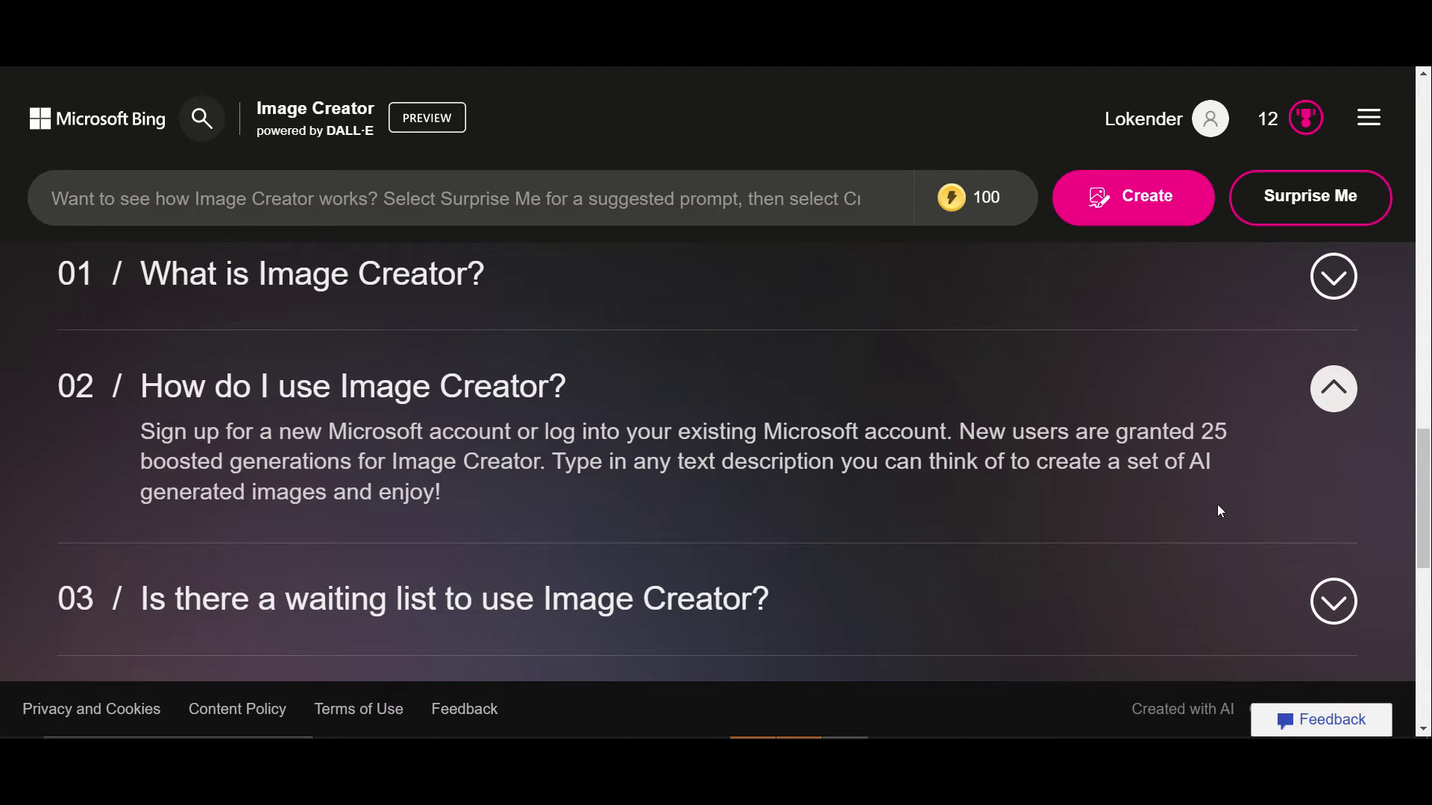
- Expand FAQ answers 03 on the waiting list and 04 on supported languages
scroll(1020, 502, down, 1)
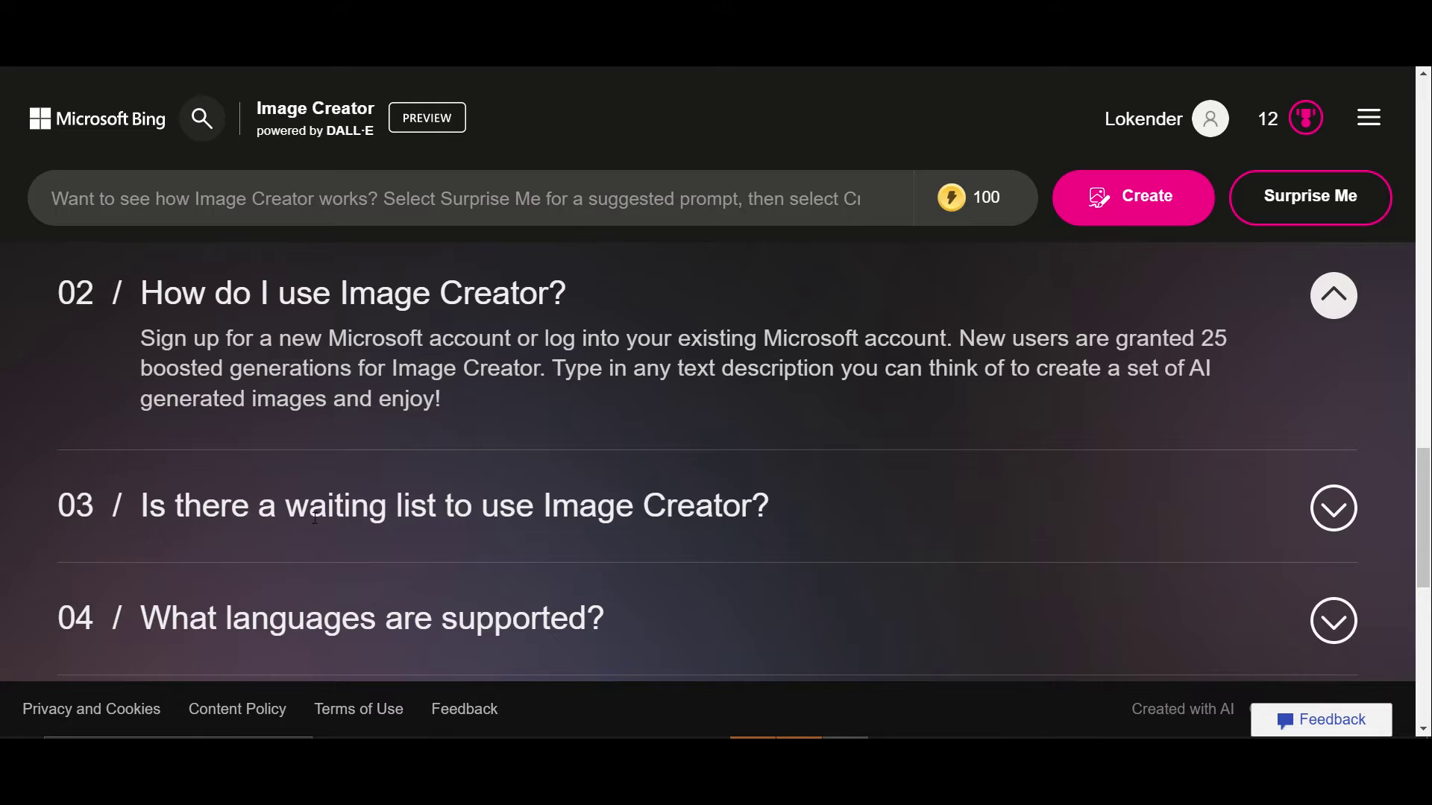
click(1331, 513)
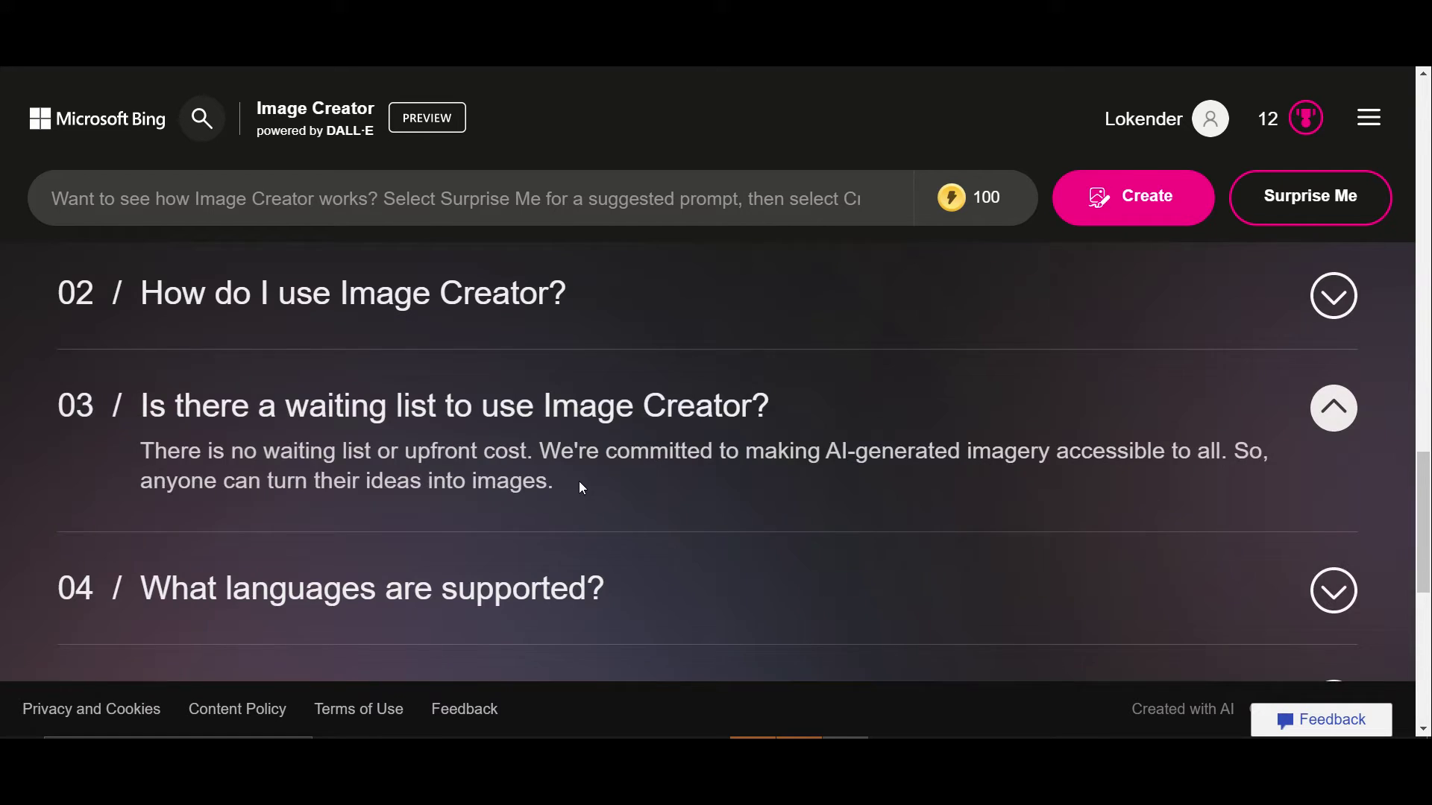
scroll(579, 481, down, 1)
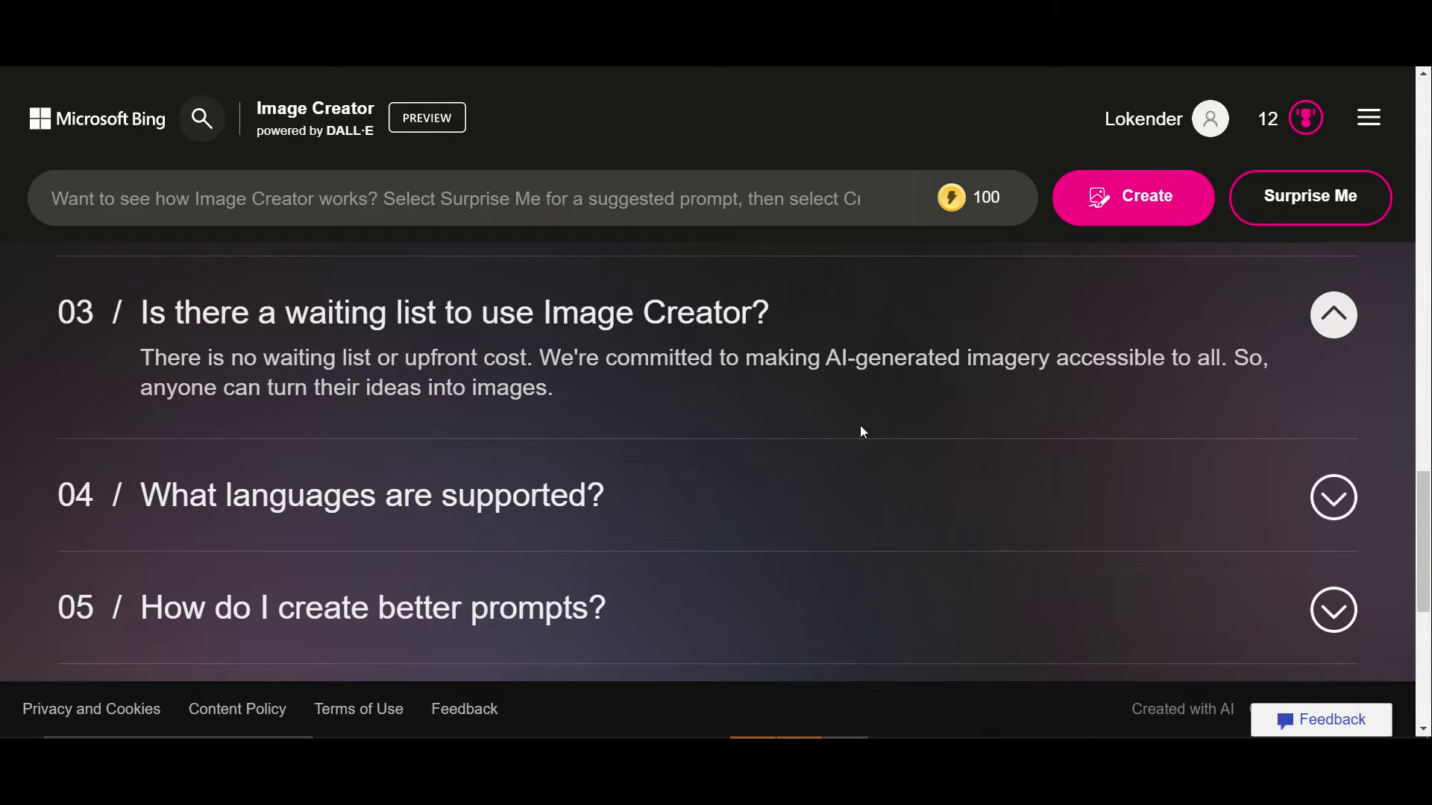
scroll(391, 441, down, 1)
click(1348, 406)
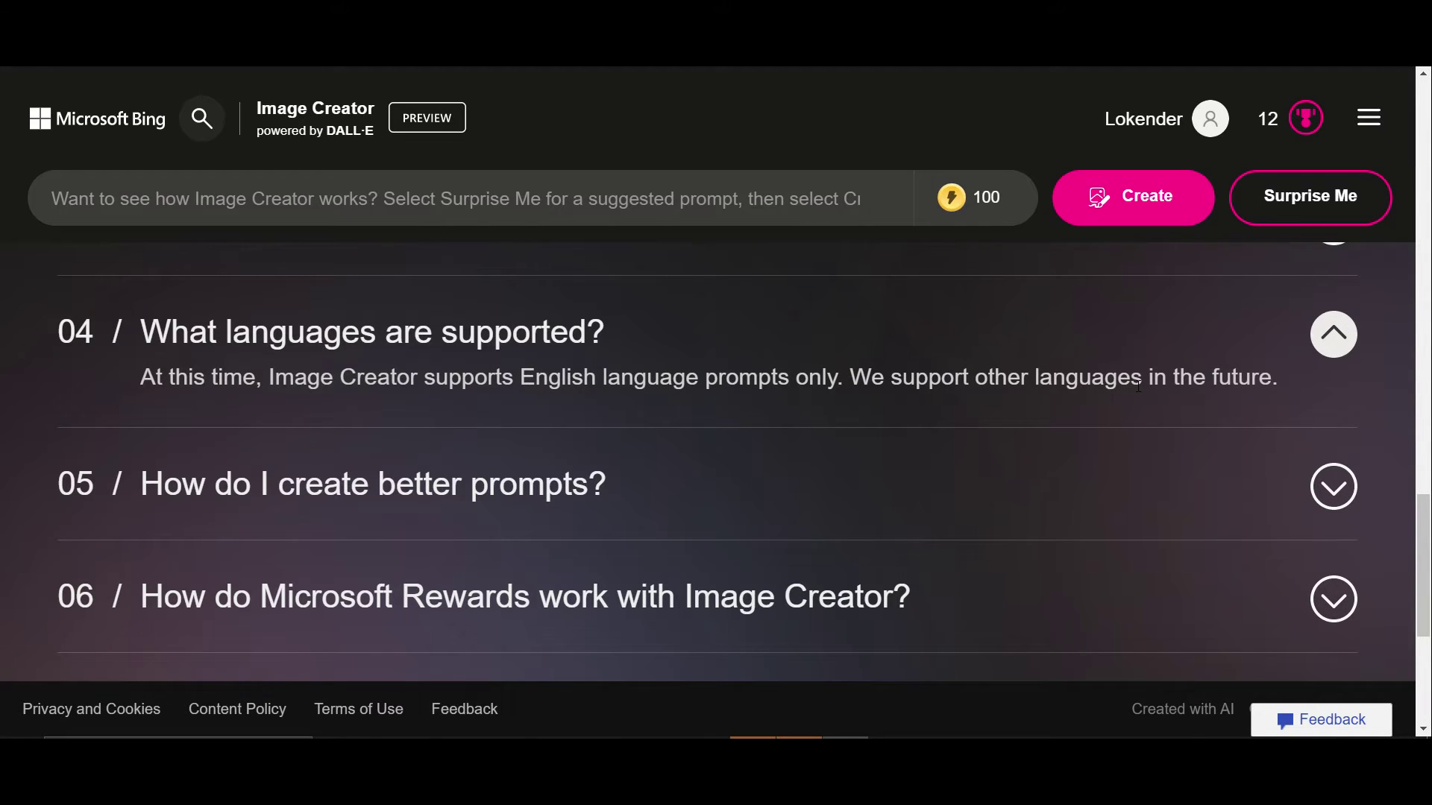
scroll(529, 459, down, 2)
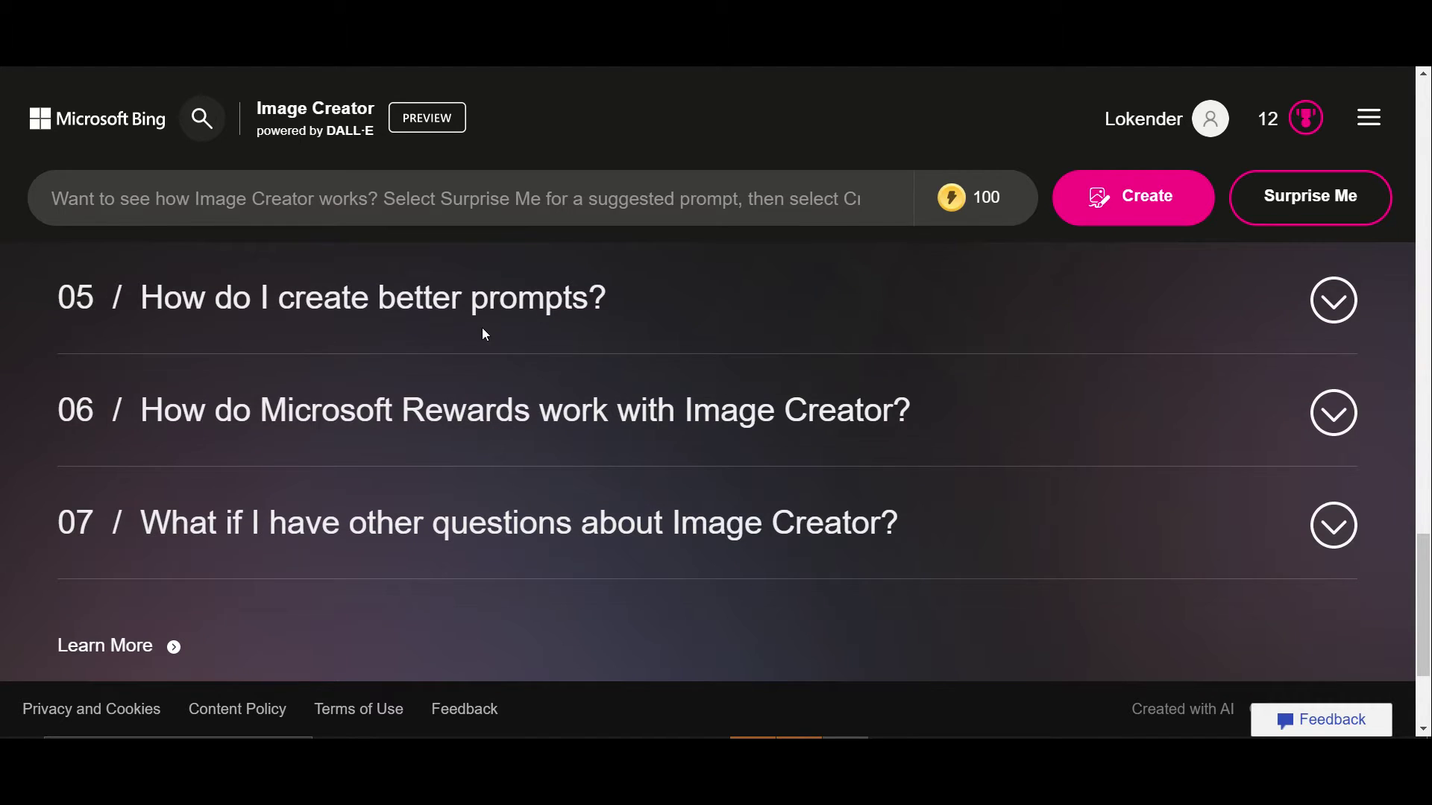
scroll(486, 334, up, 1)
- Expand FAQ 05 'How do I create better prompts?' and scroll through its fuzzy-creature example
click(1333, 395)
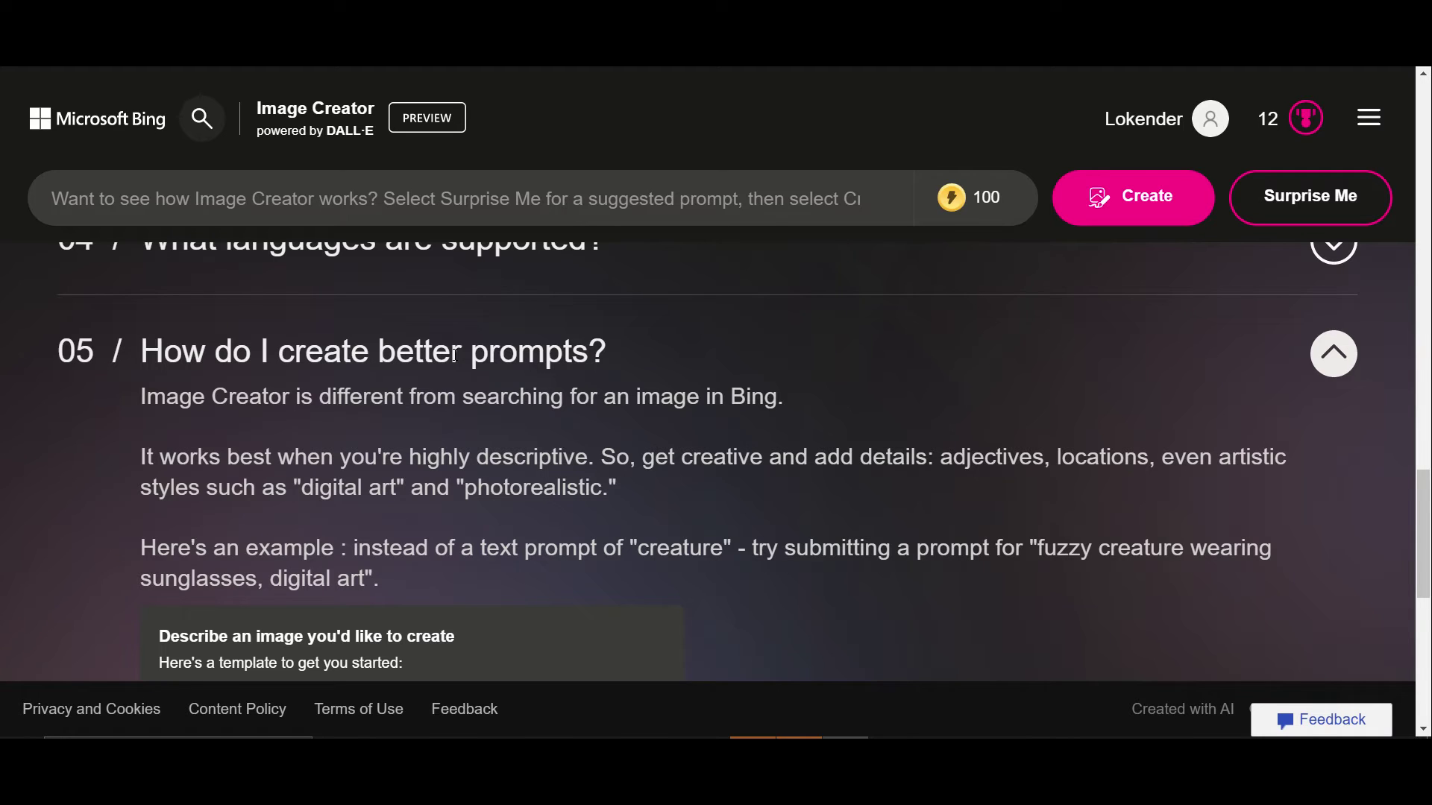
drag(603, 364, 462, 358)
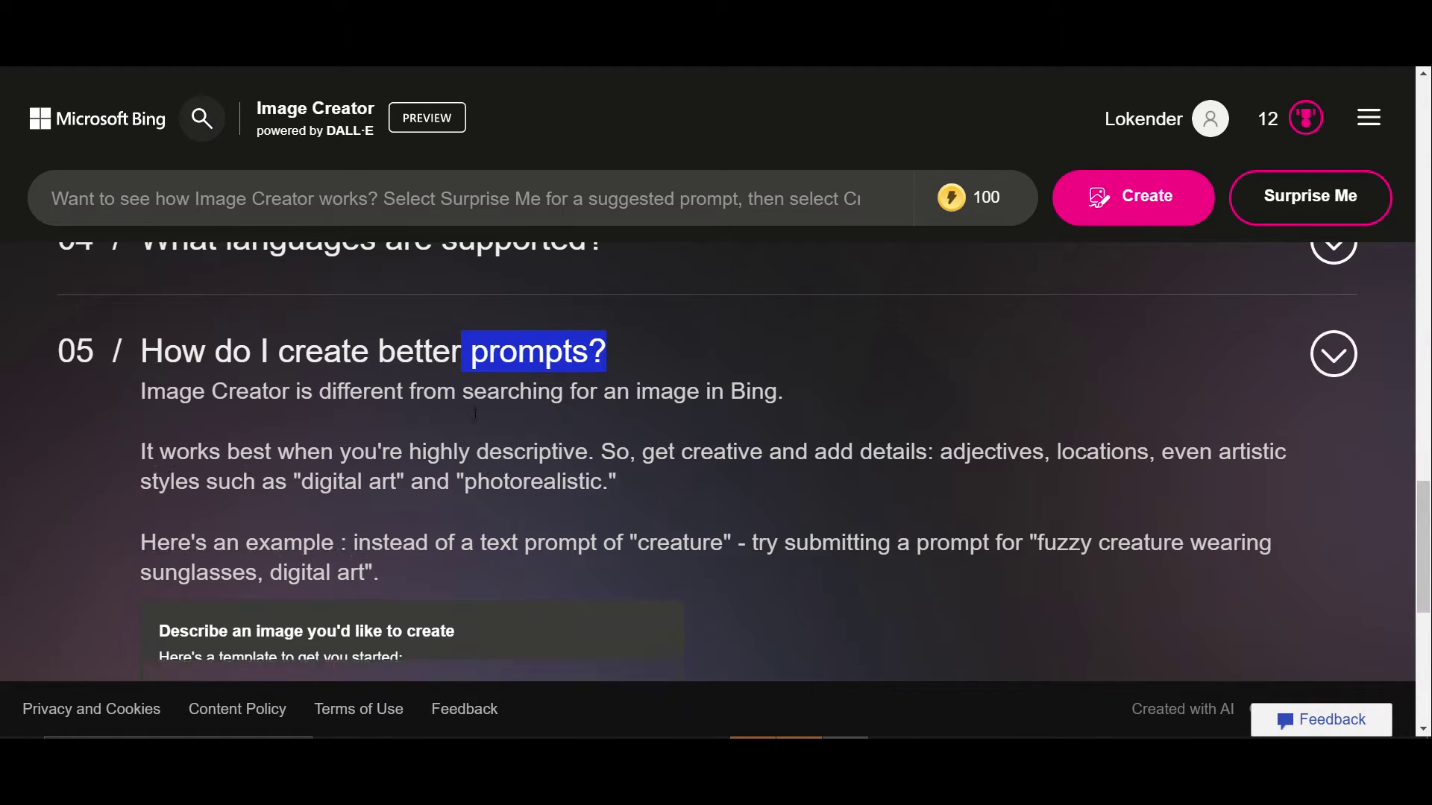
click(1298, 356)
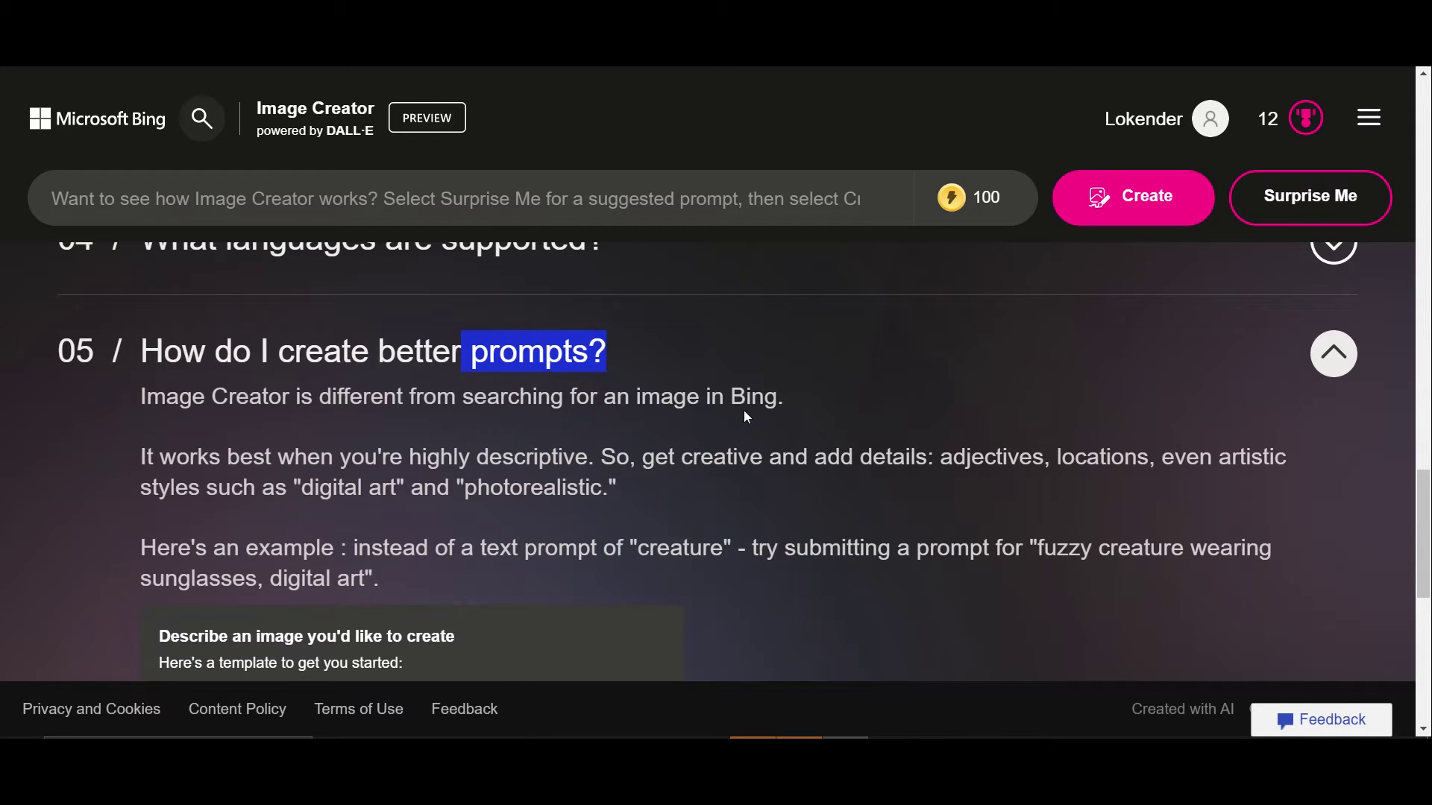
scroll(571, 440, down, 1)
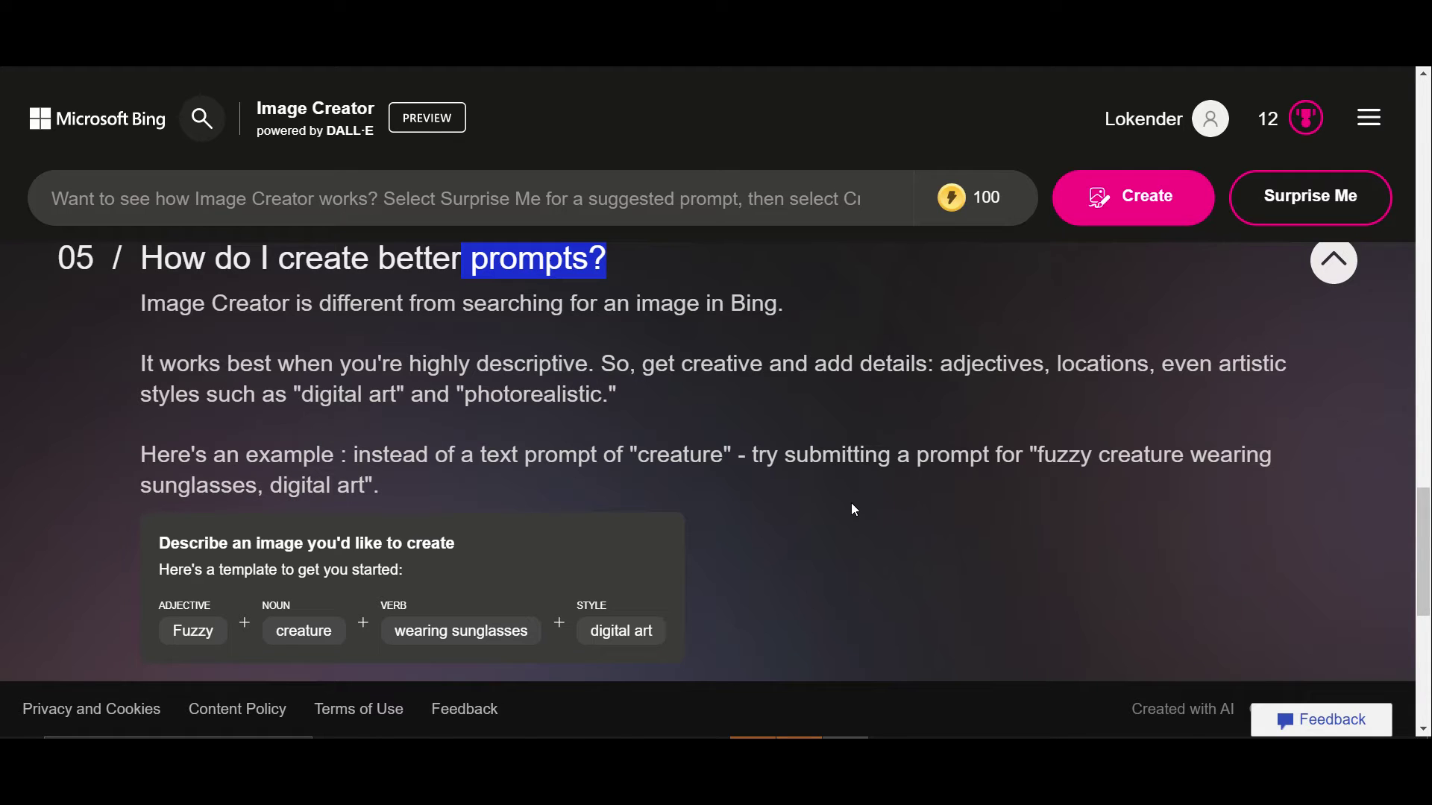
scroll(331, 526, down, 1)
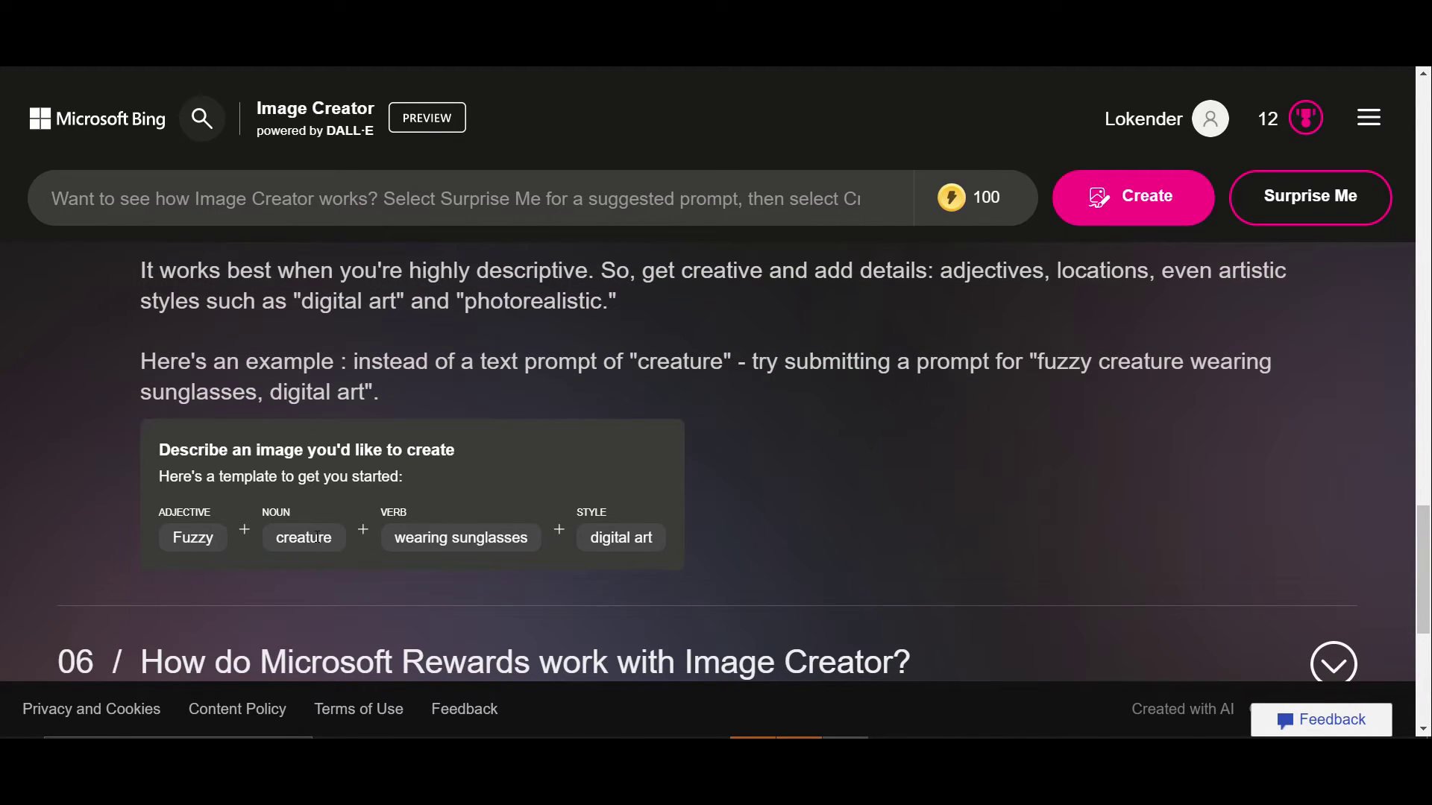
scroll(968, 511, down, 1)
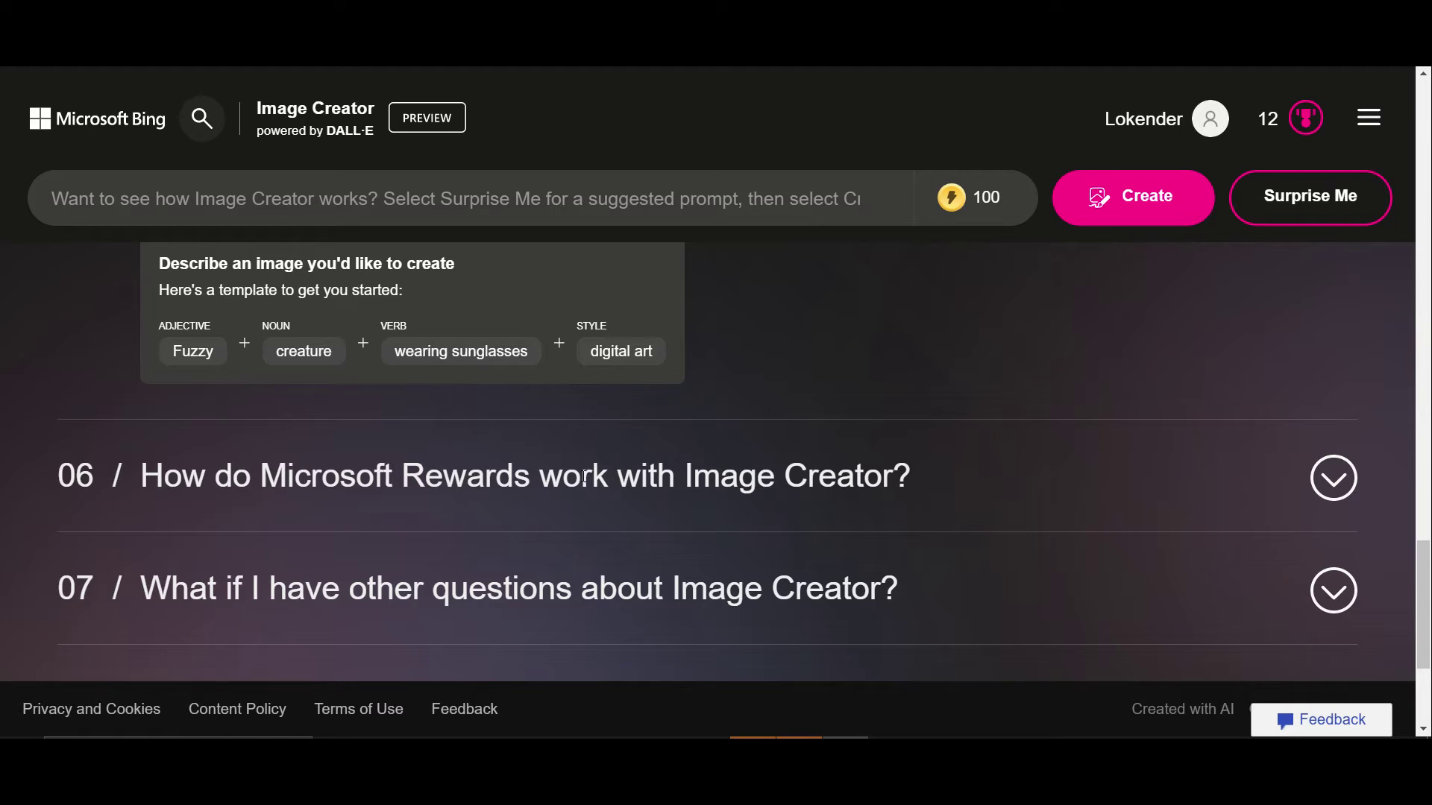
- Expand FAQ 06 on Microsoft Rewards and 07 on other questions, then return to Jumpstart your creativity
click(1333, 477)
scroll(546, 489, up, 2)
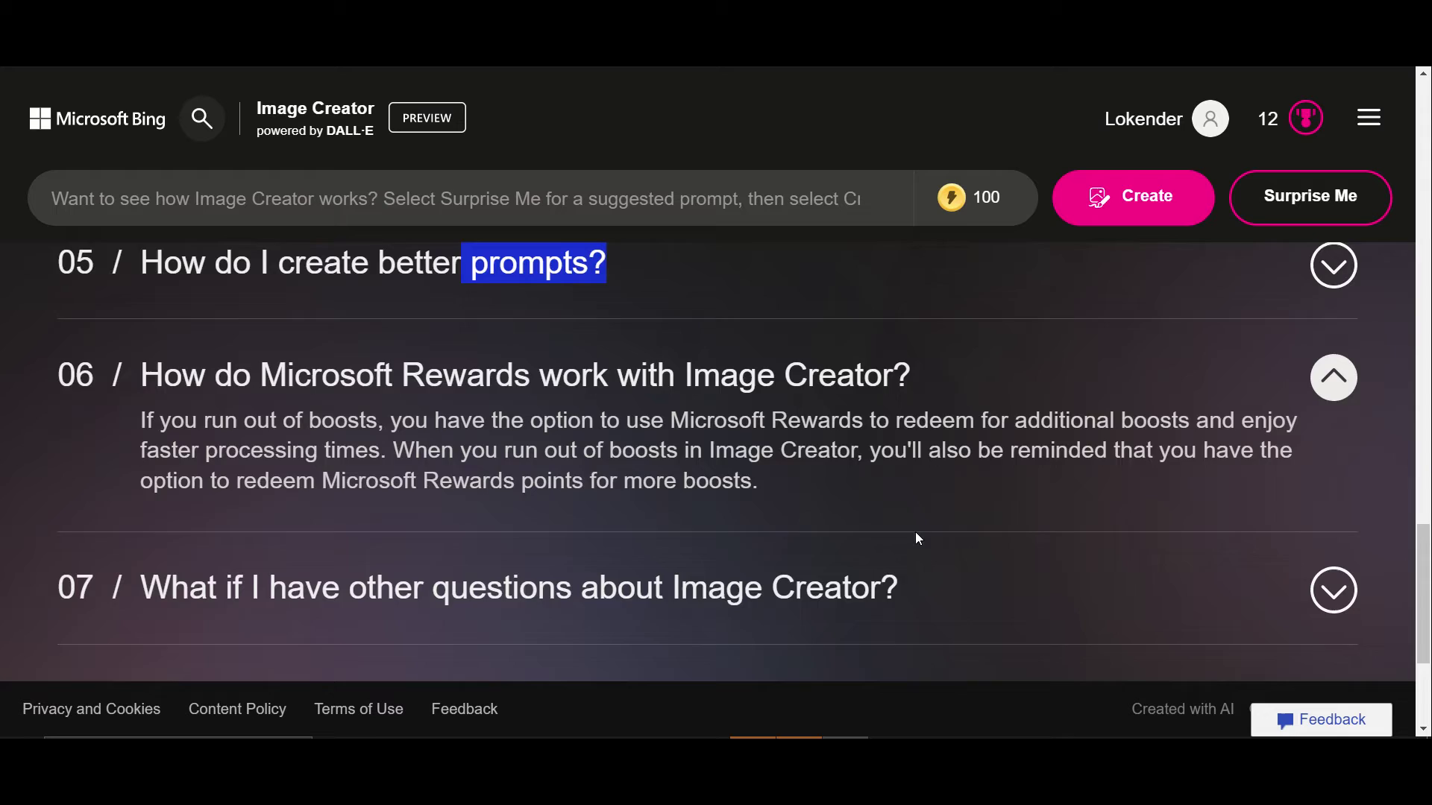
scroll(915, 530, down, 1)
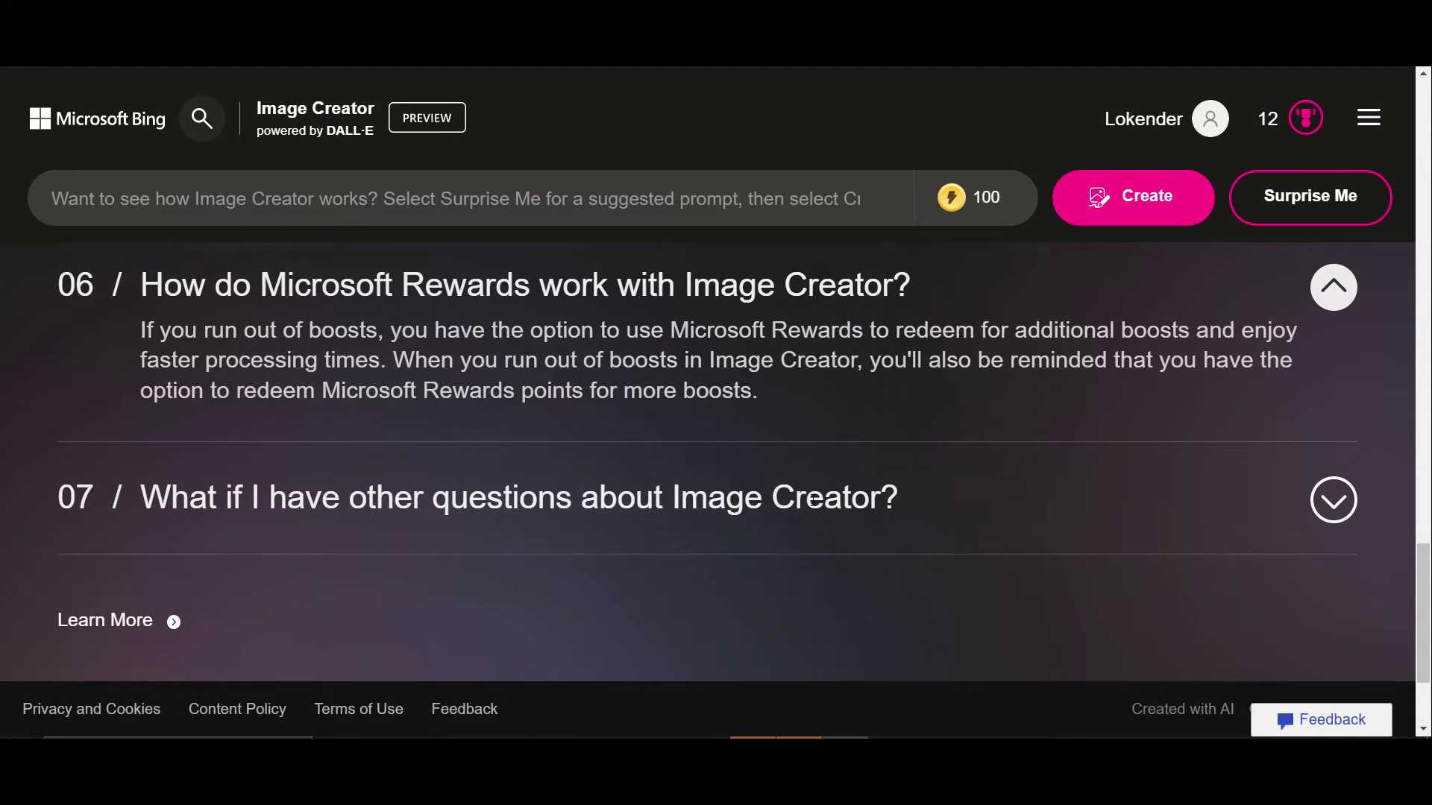
click(813, 501)
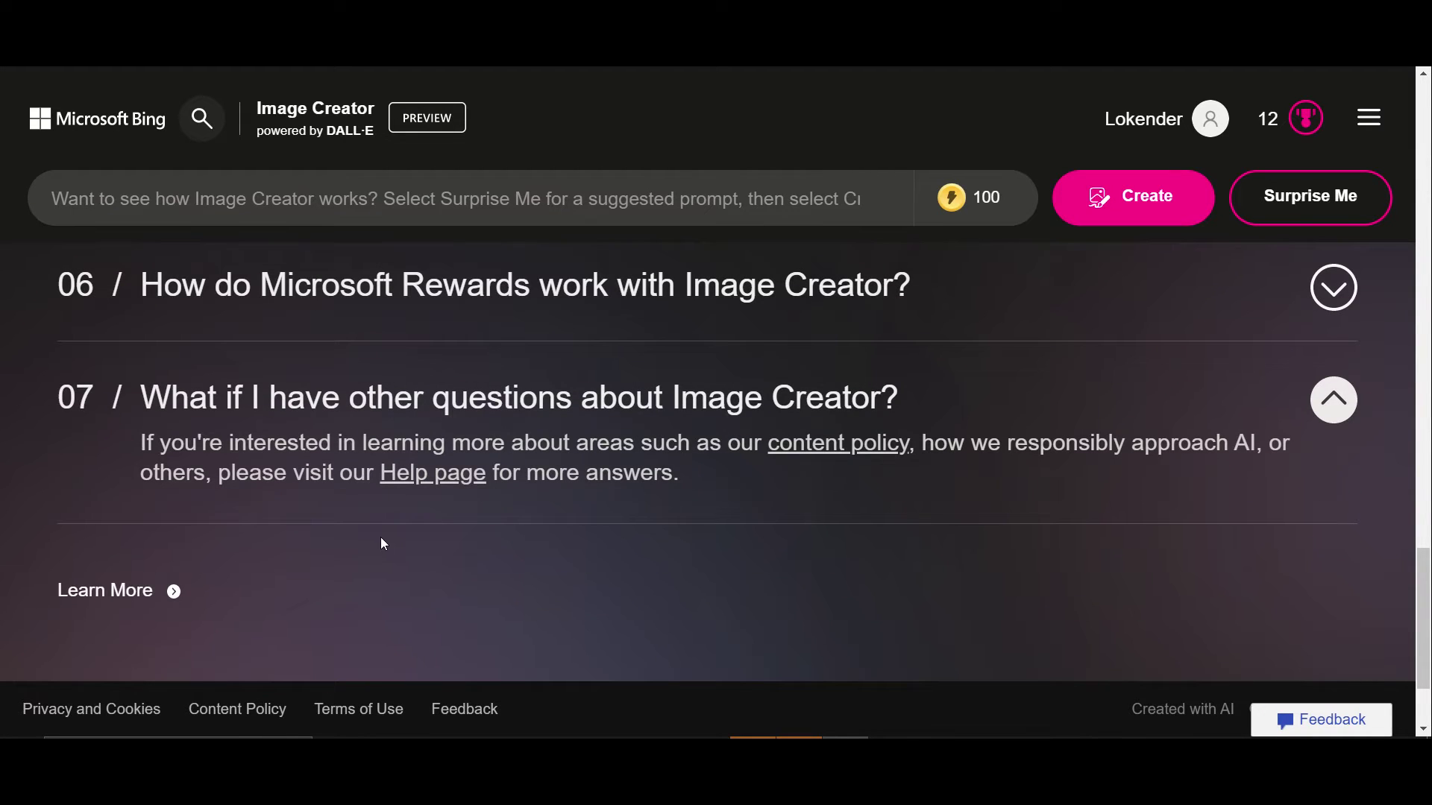
scroll(628, 545, up, 20)
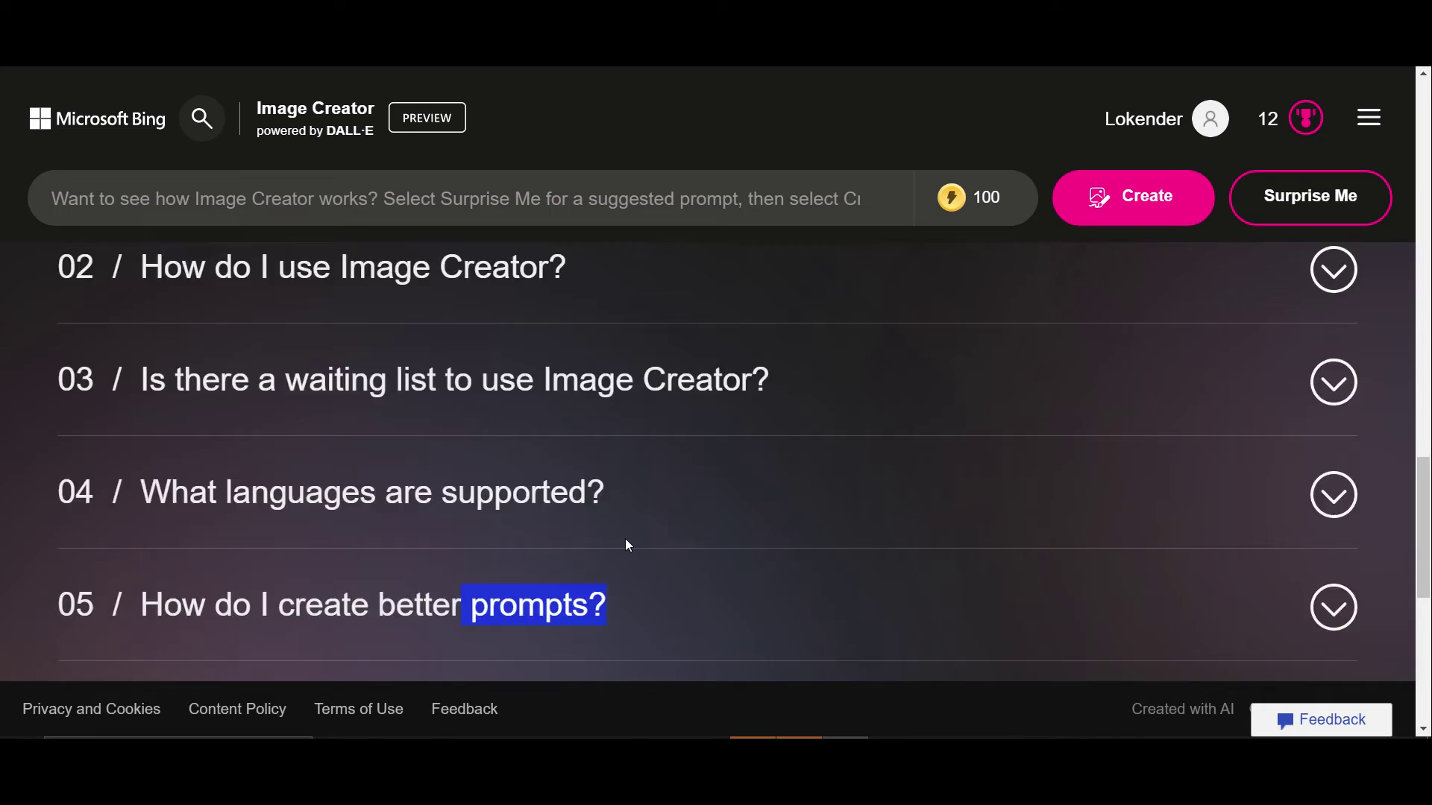
scroll(624, 538, up, 1)
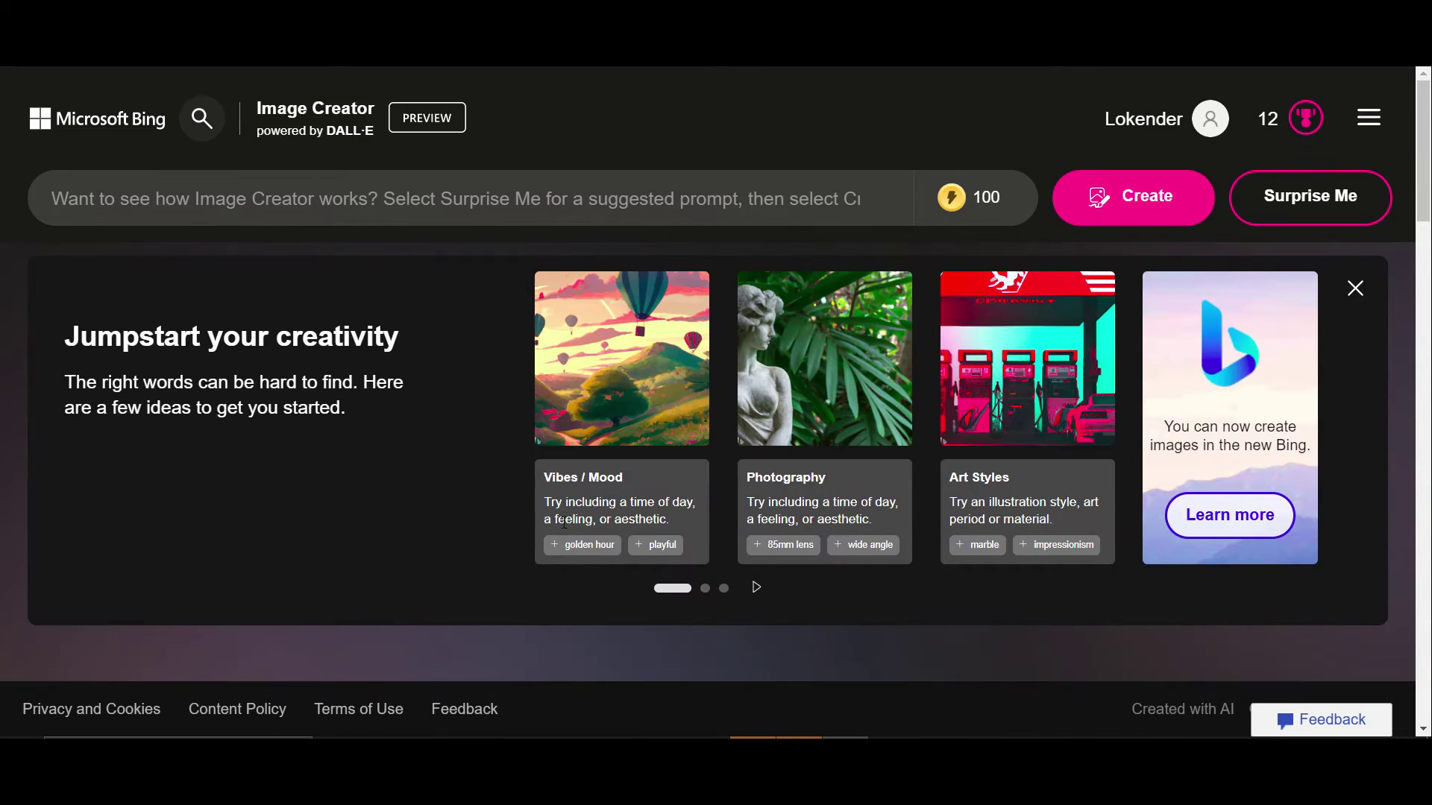
- Use Surprise Me to fill 'a brown rat terrier dressed as a jungle explorer, digital art' and select it
click(336, 203)
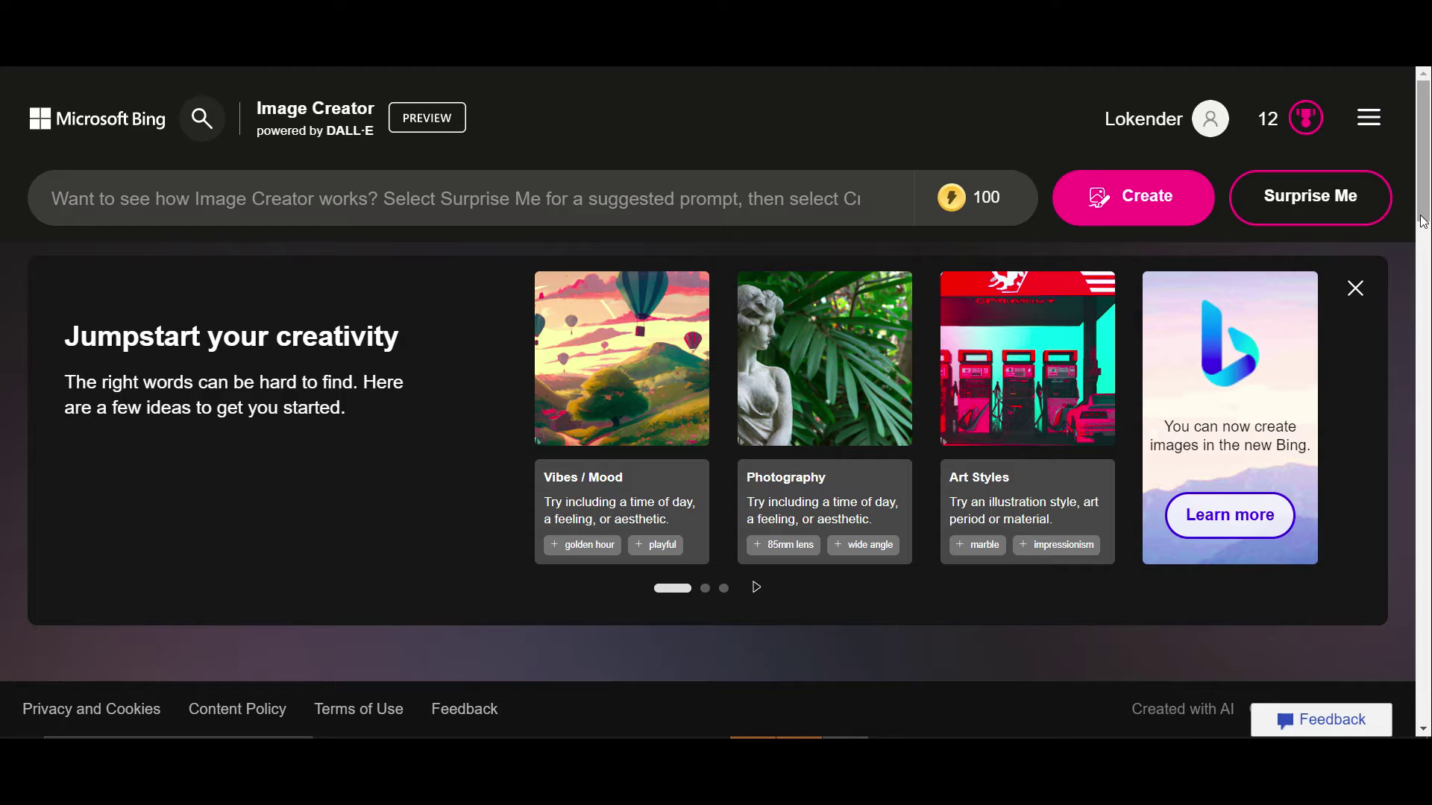
click(1294, 197)
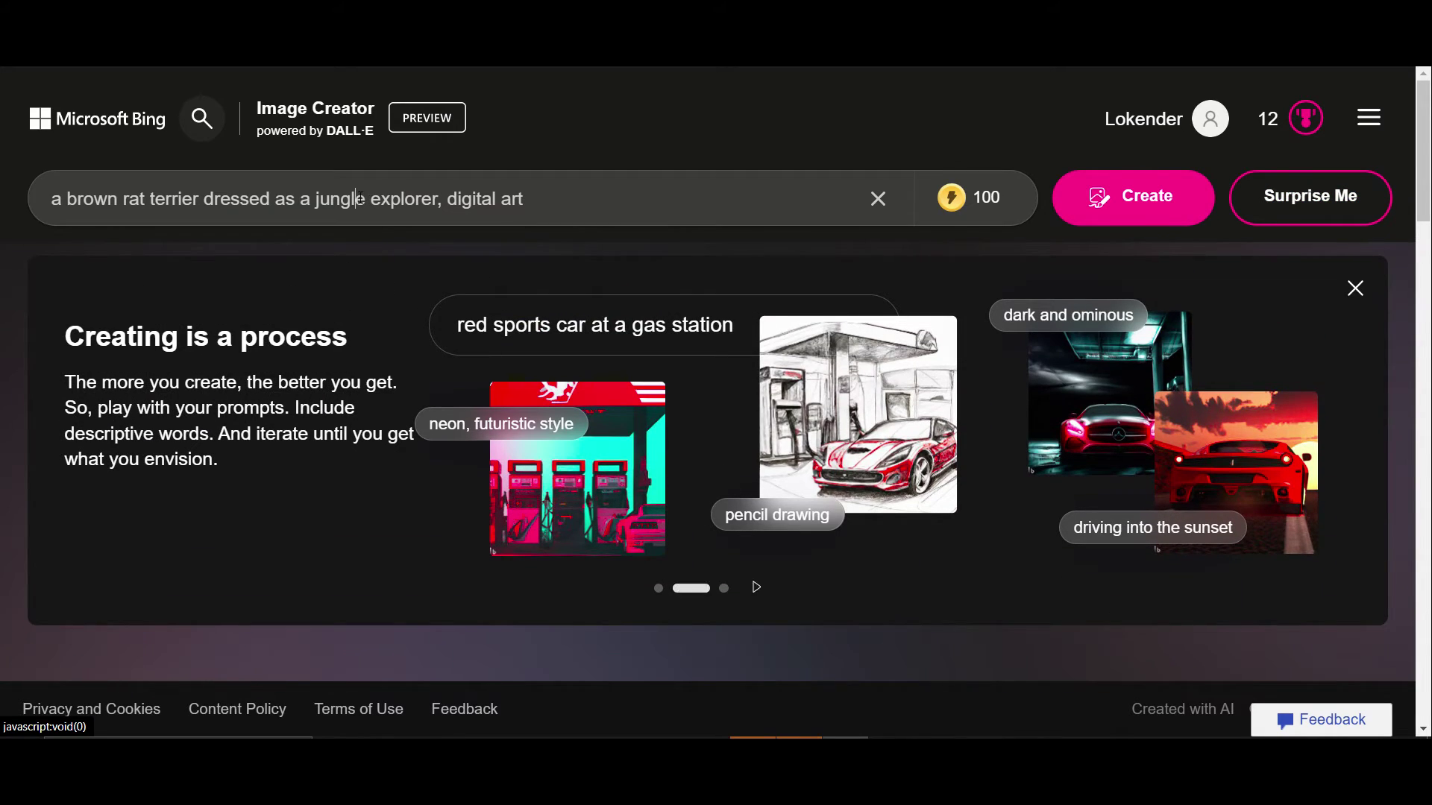
drag(560, 195, 13, 199)
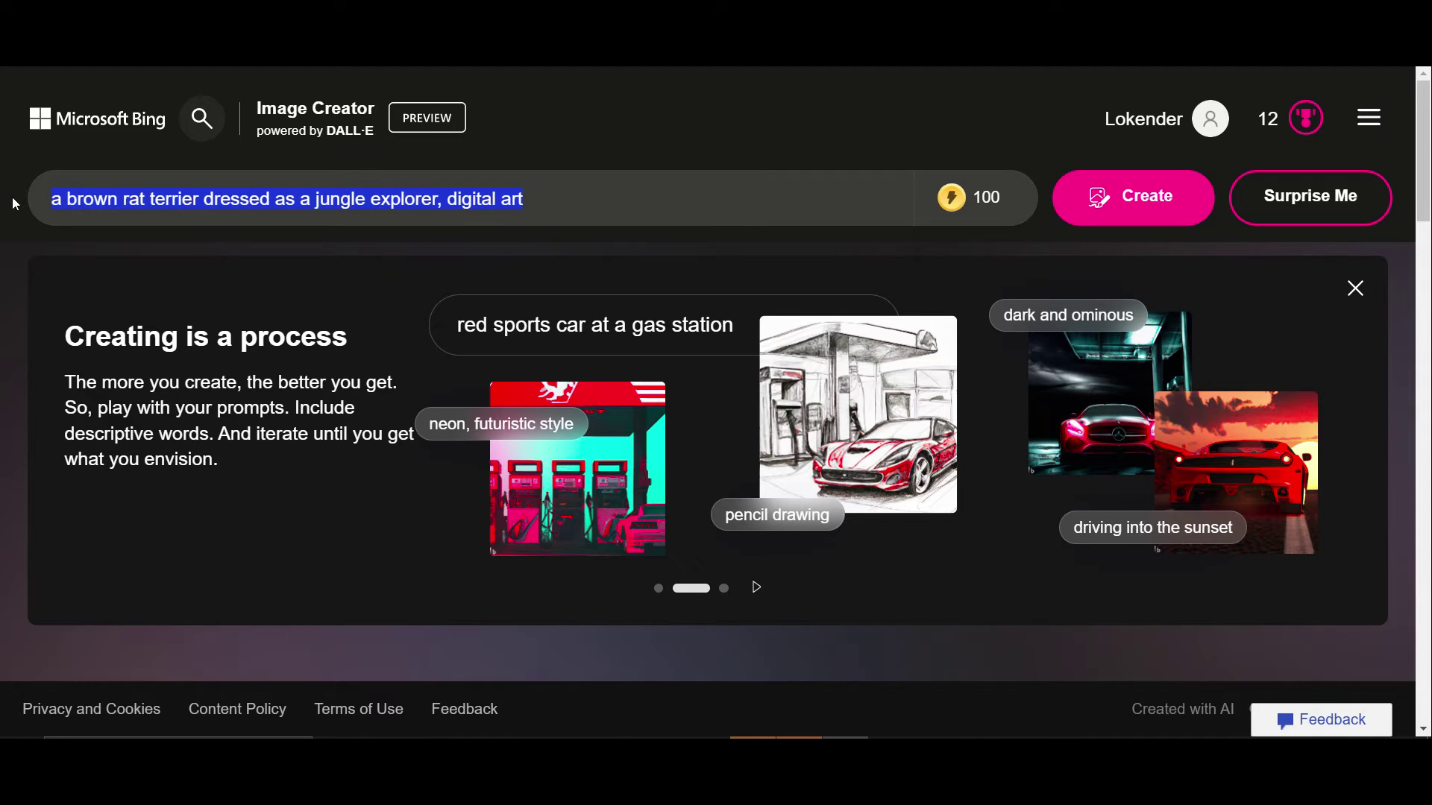
click(571, 197)
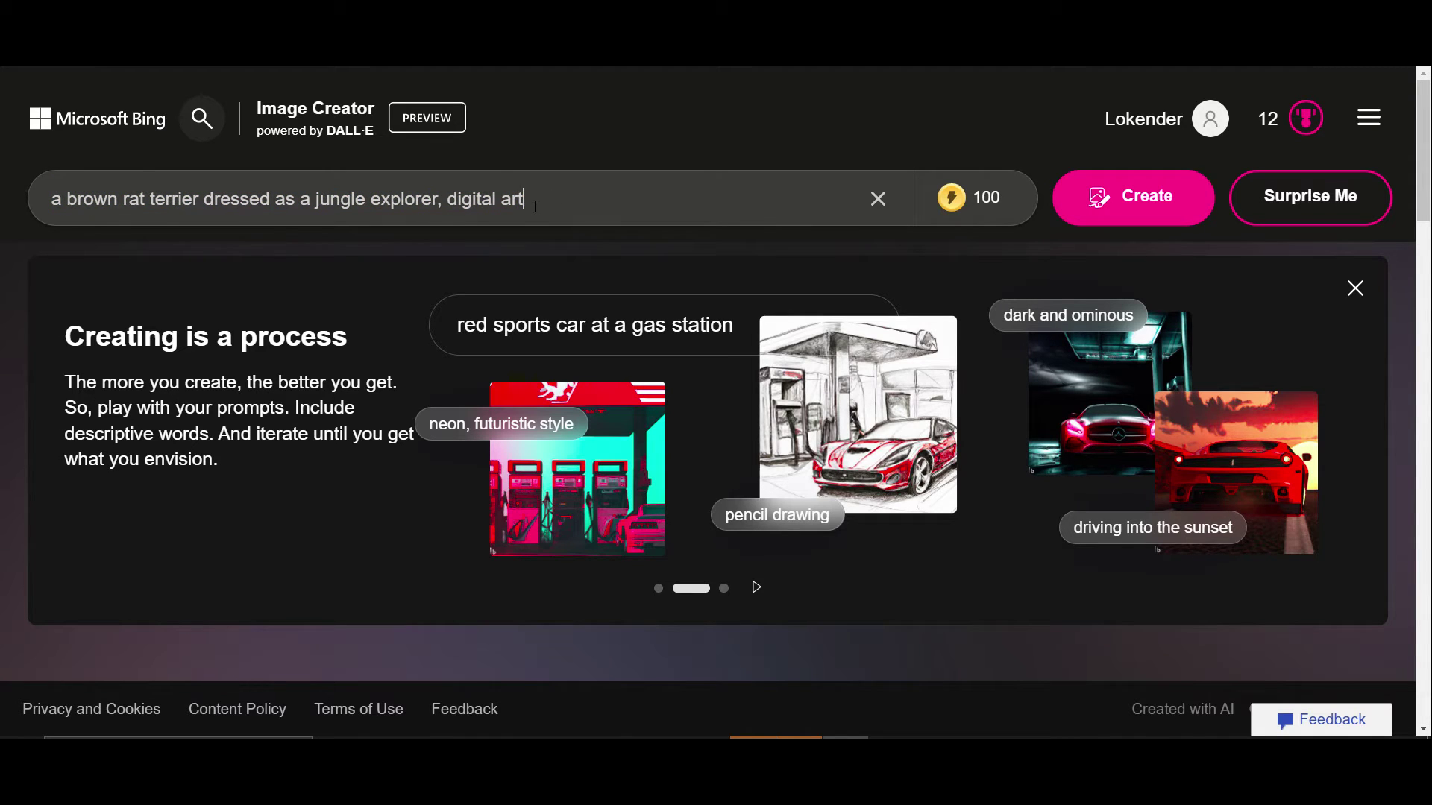
drag(535, 207, 12, 204)
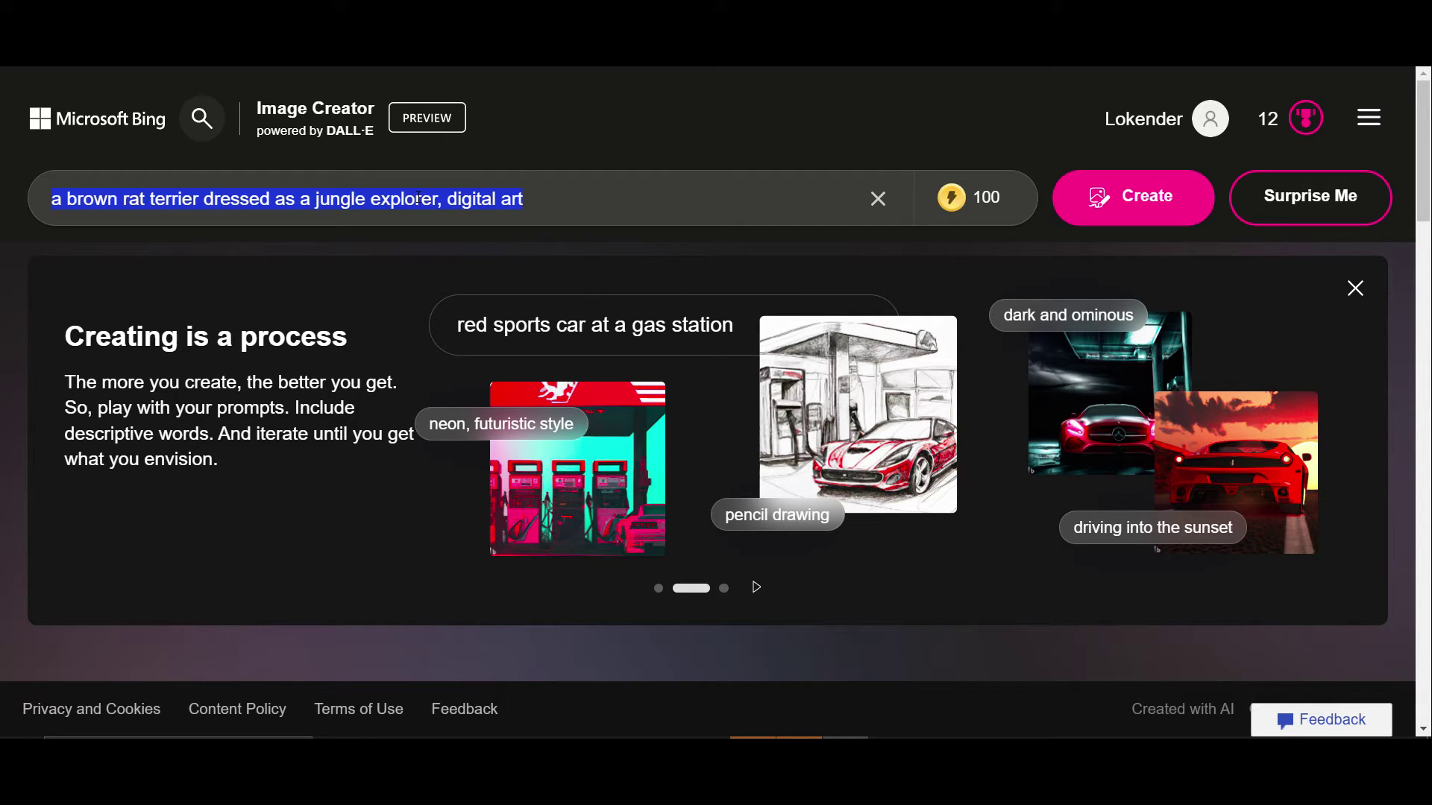
click(598, 200)
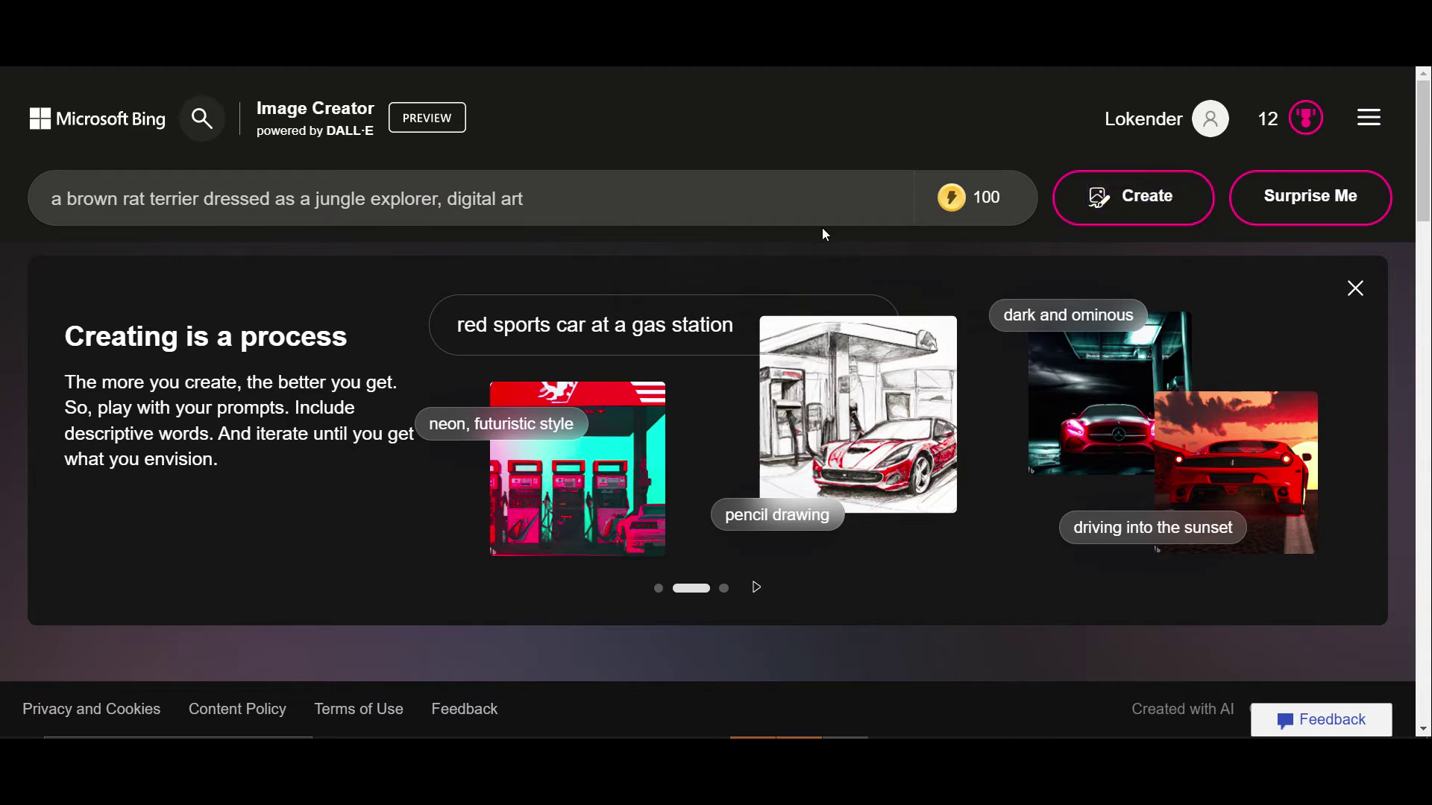
mouse_move(975, 206)
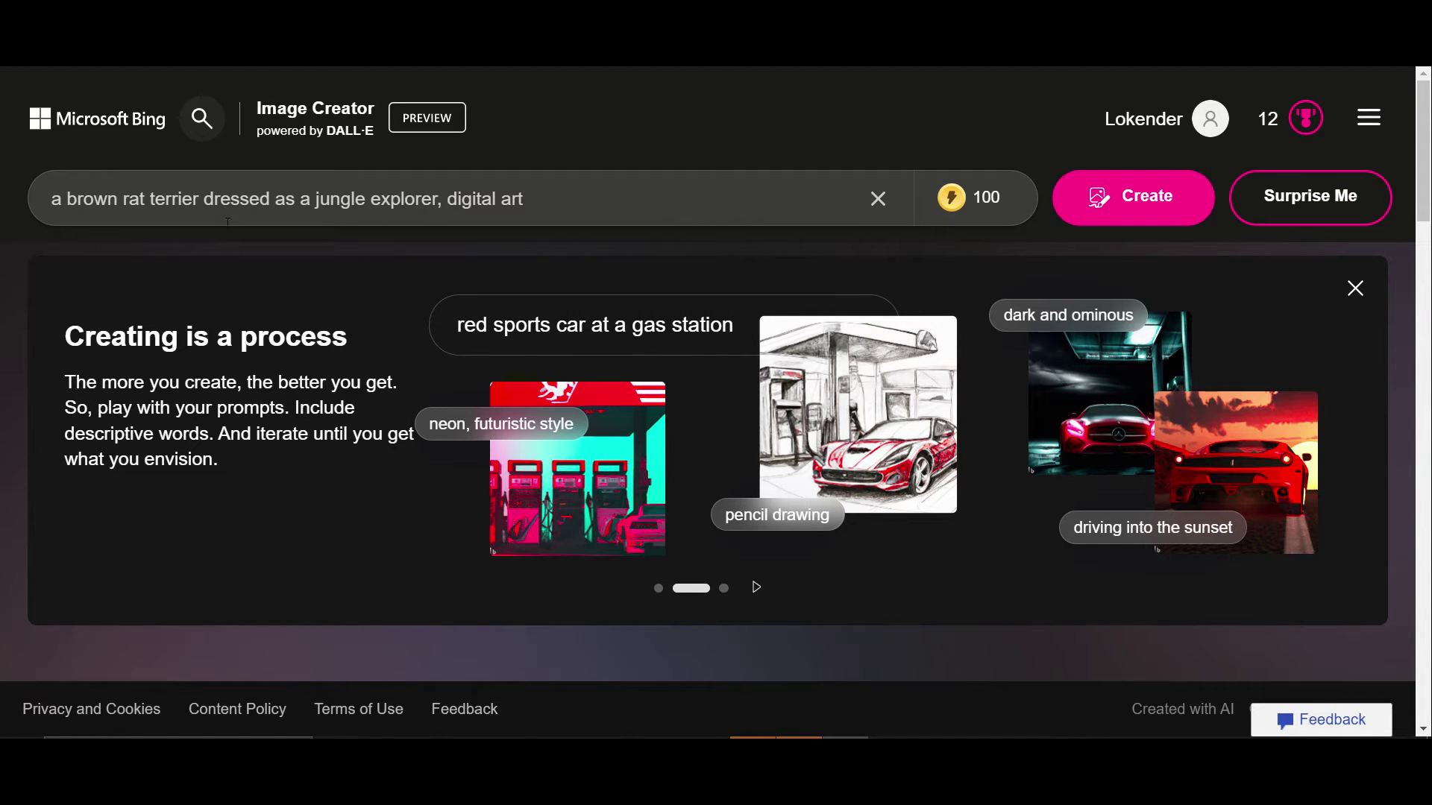
drag(567, 202, 2, 223)
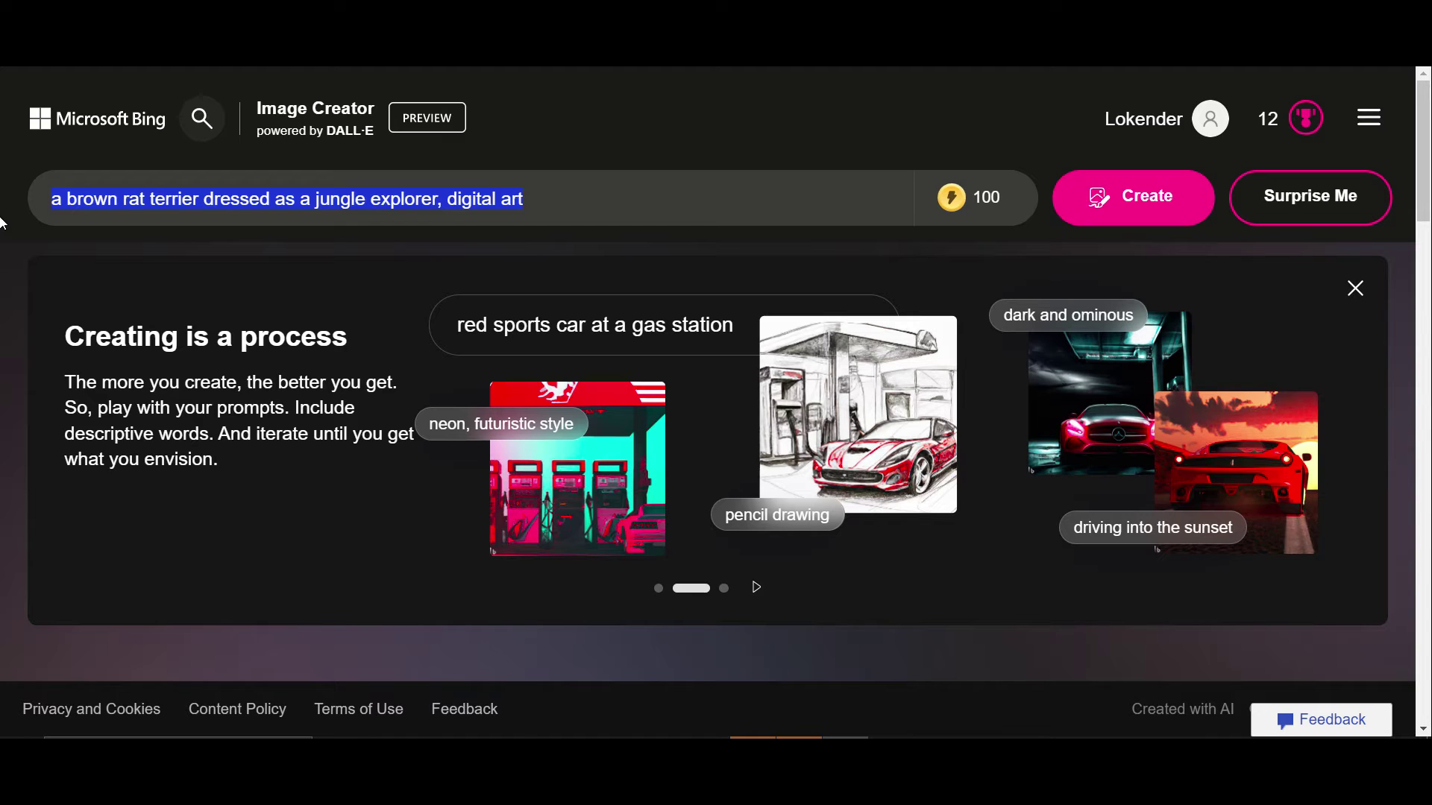
- Create images from the prompt 'DNA structure and cell' and dismiss the New Bing notice
text(DNA)
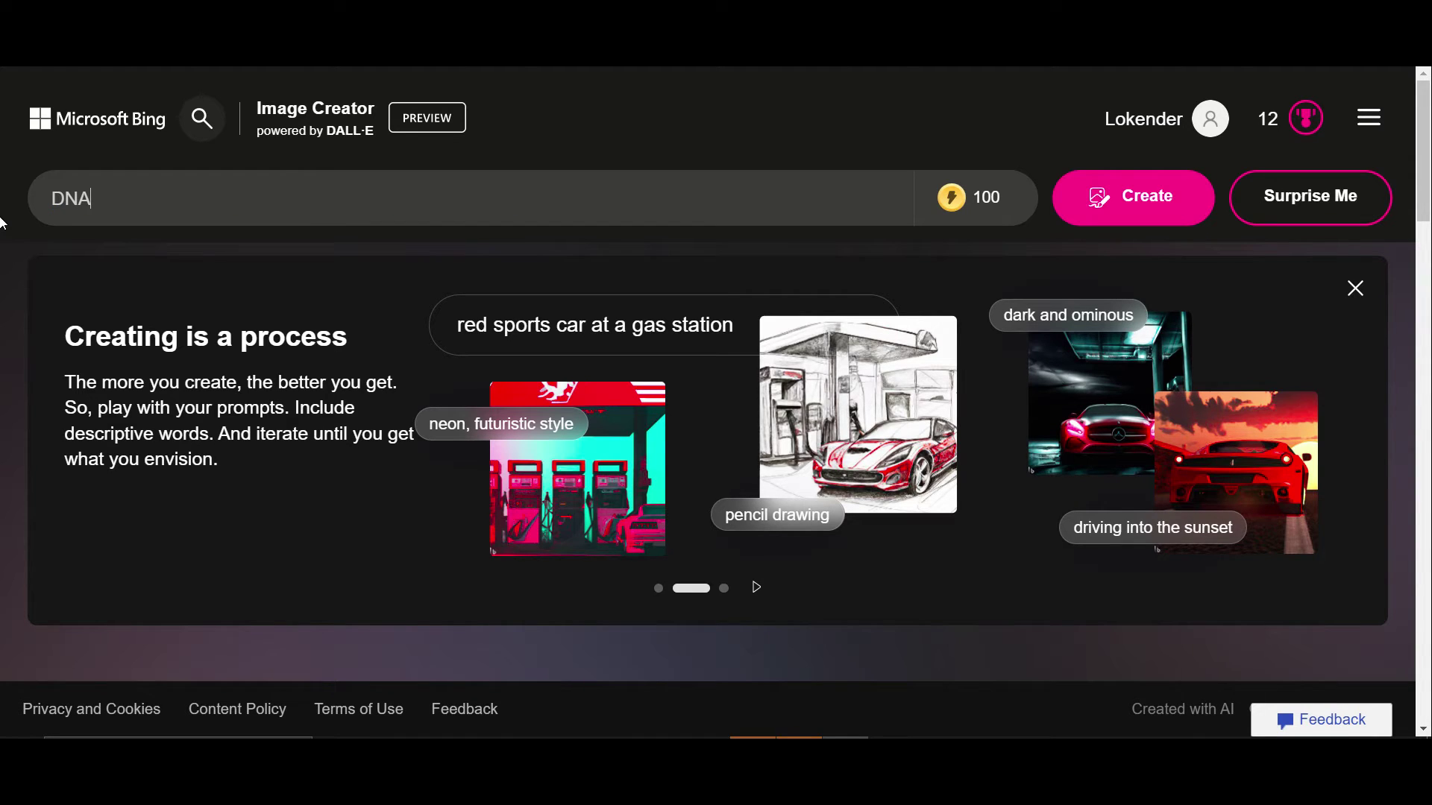
text( structure and cell)
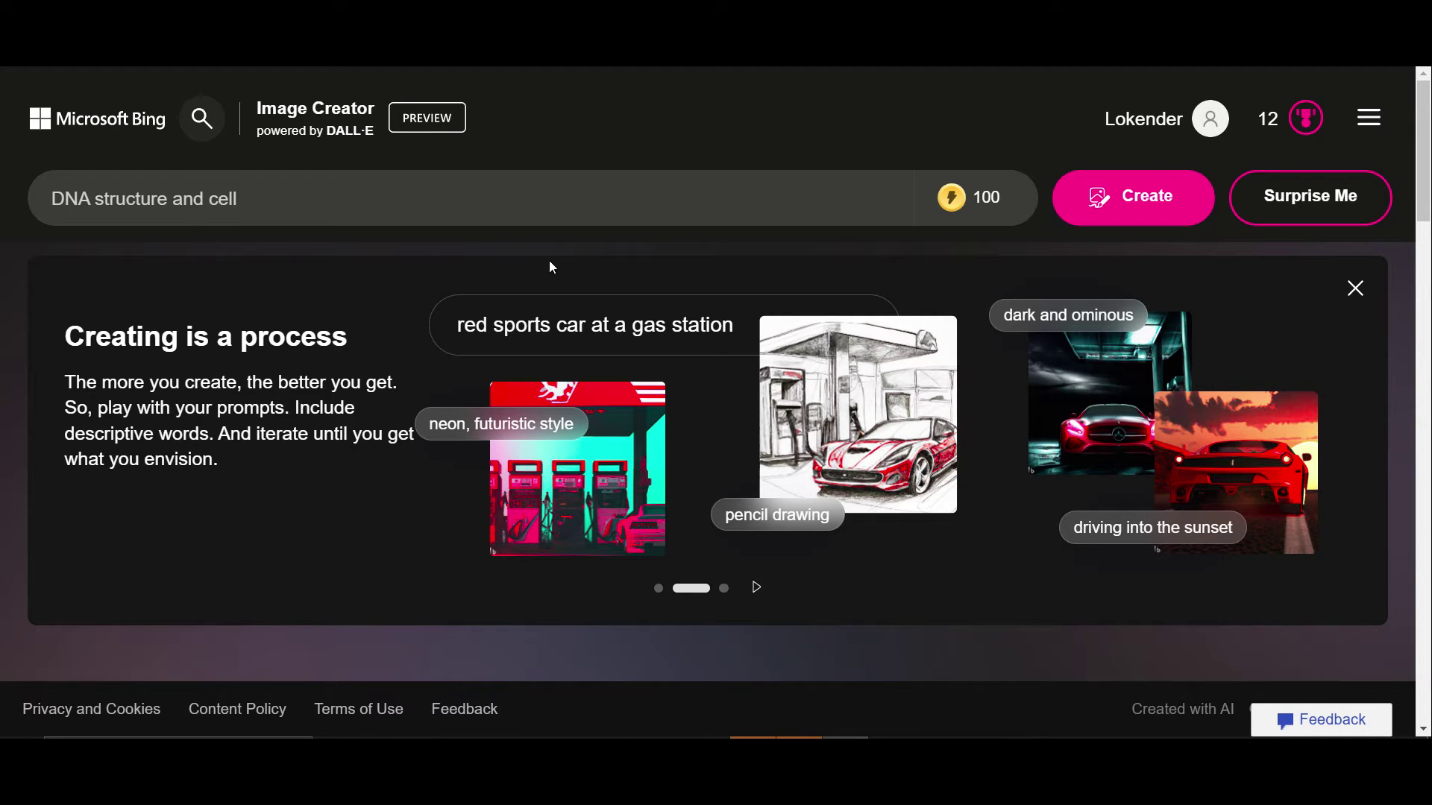
click(1135, 195)
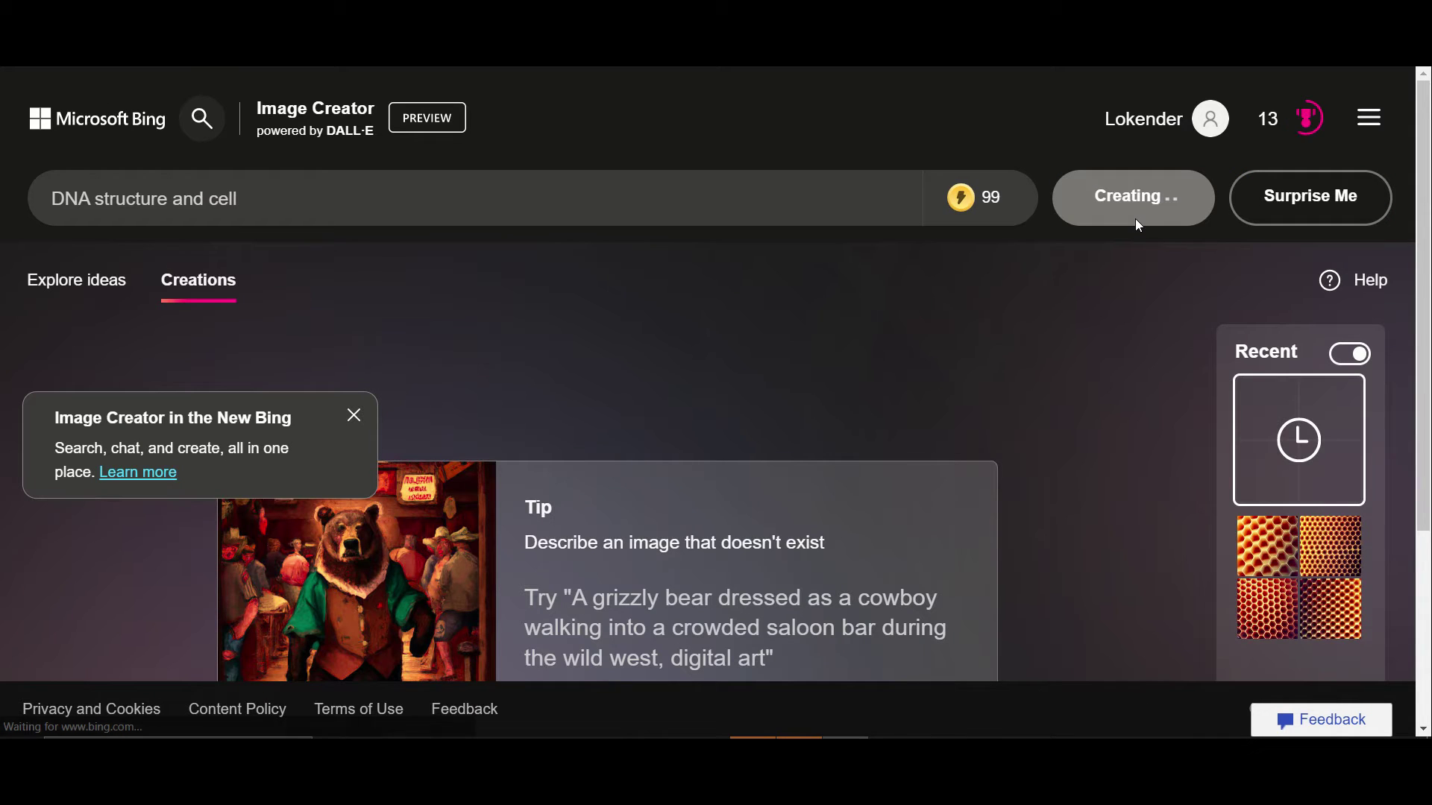
click(354, 415)
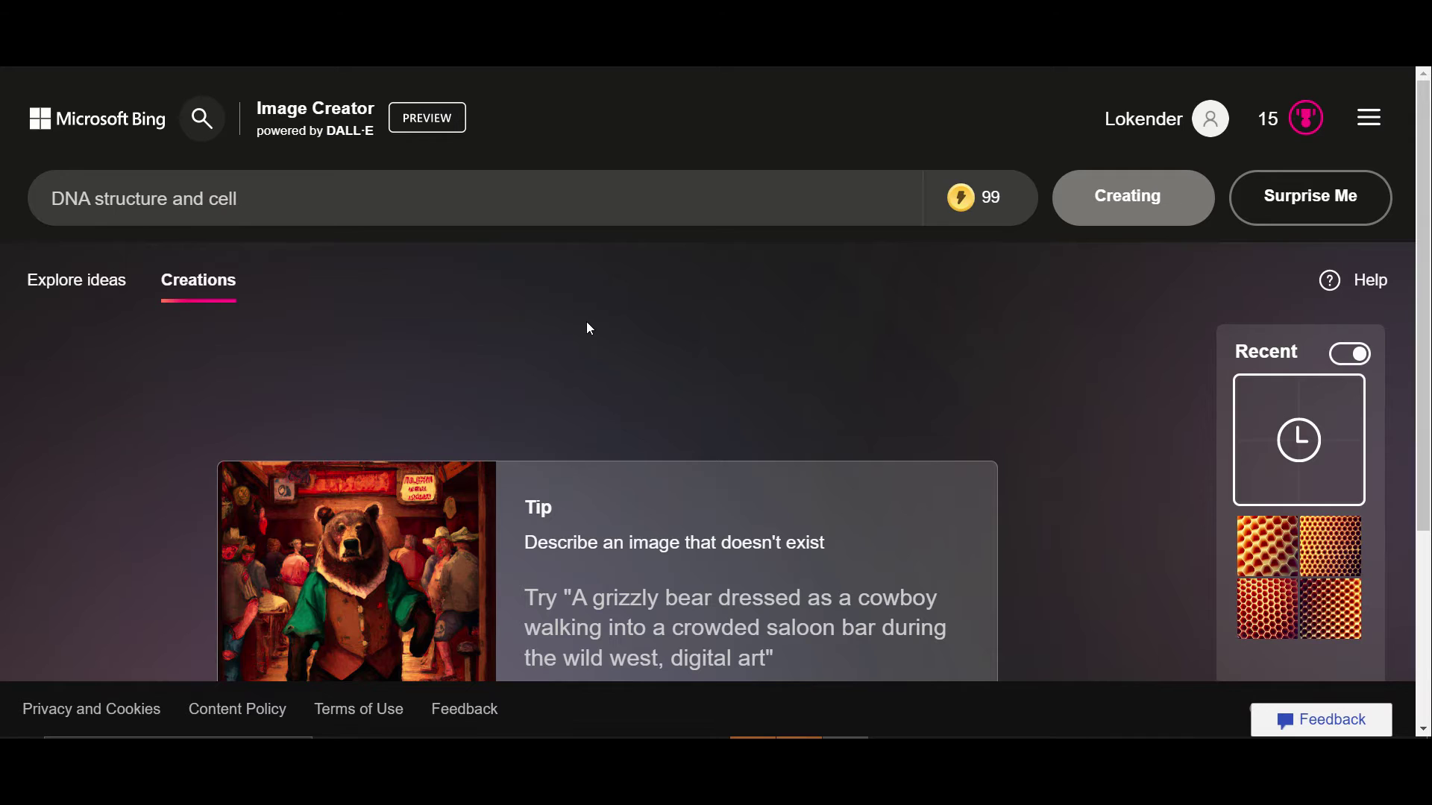
mouse_move(972, 226)
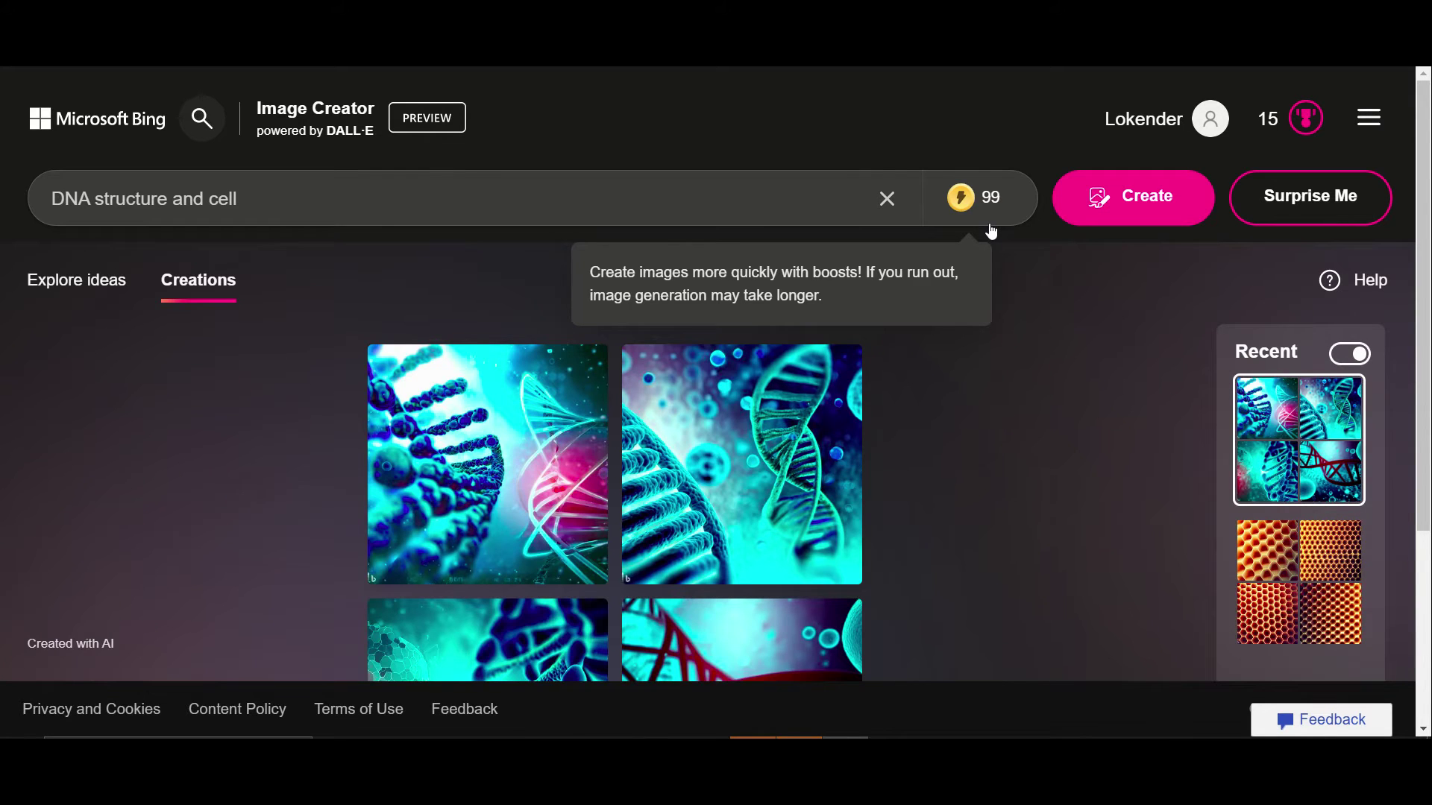
- Scroll through the four DNA results and open the second image full size
scroll(1006, 488, down, 1)
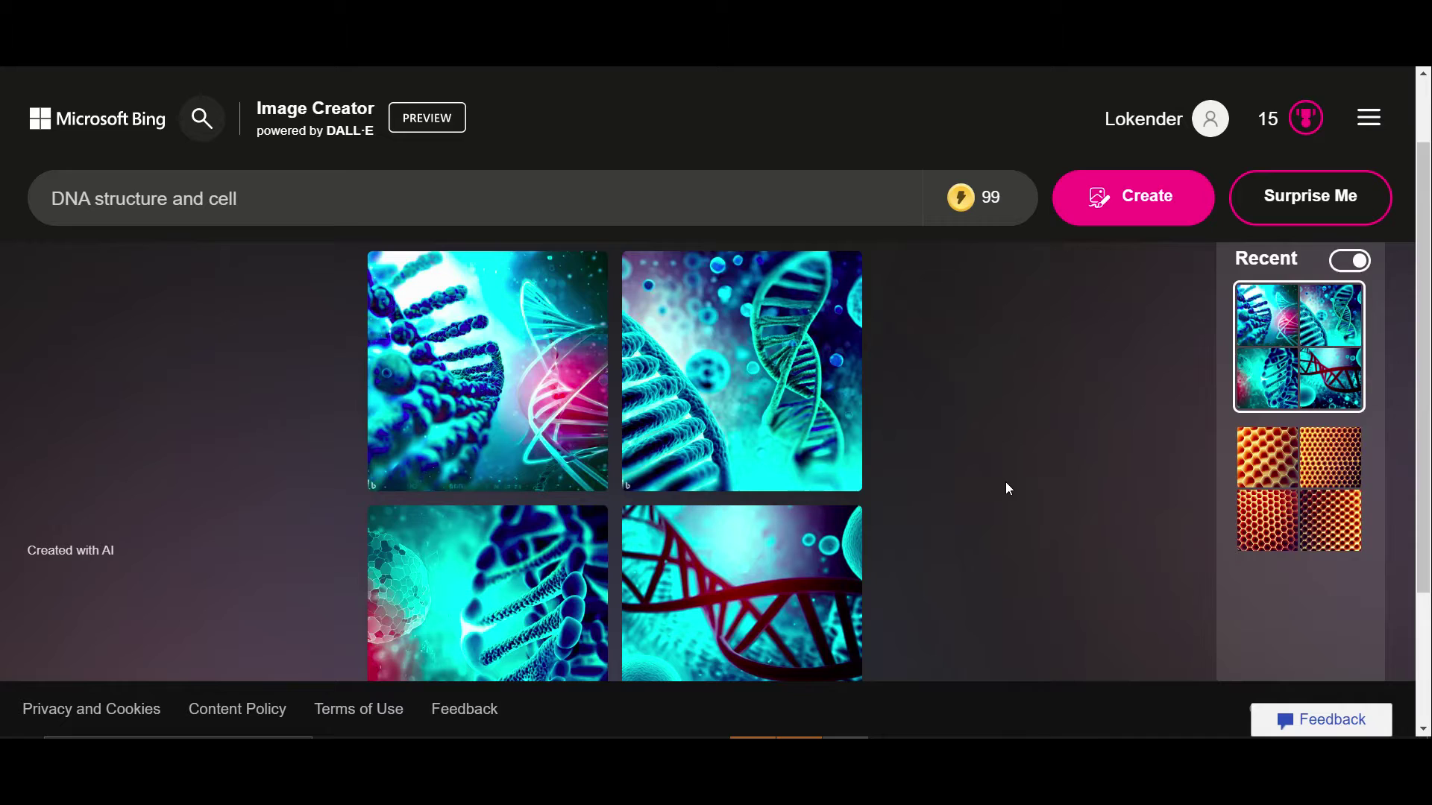
scroll(1006, 483, down, 1)
scroll(1005, 482, down, 1)
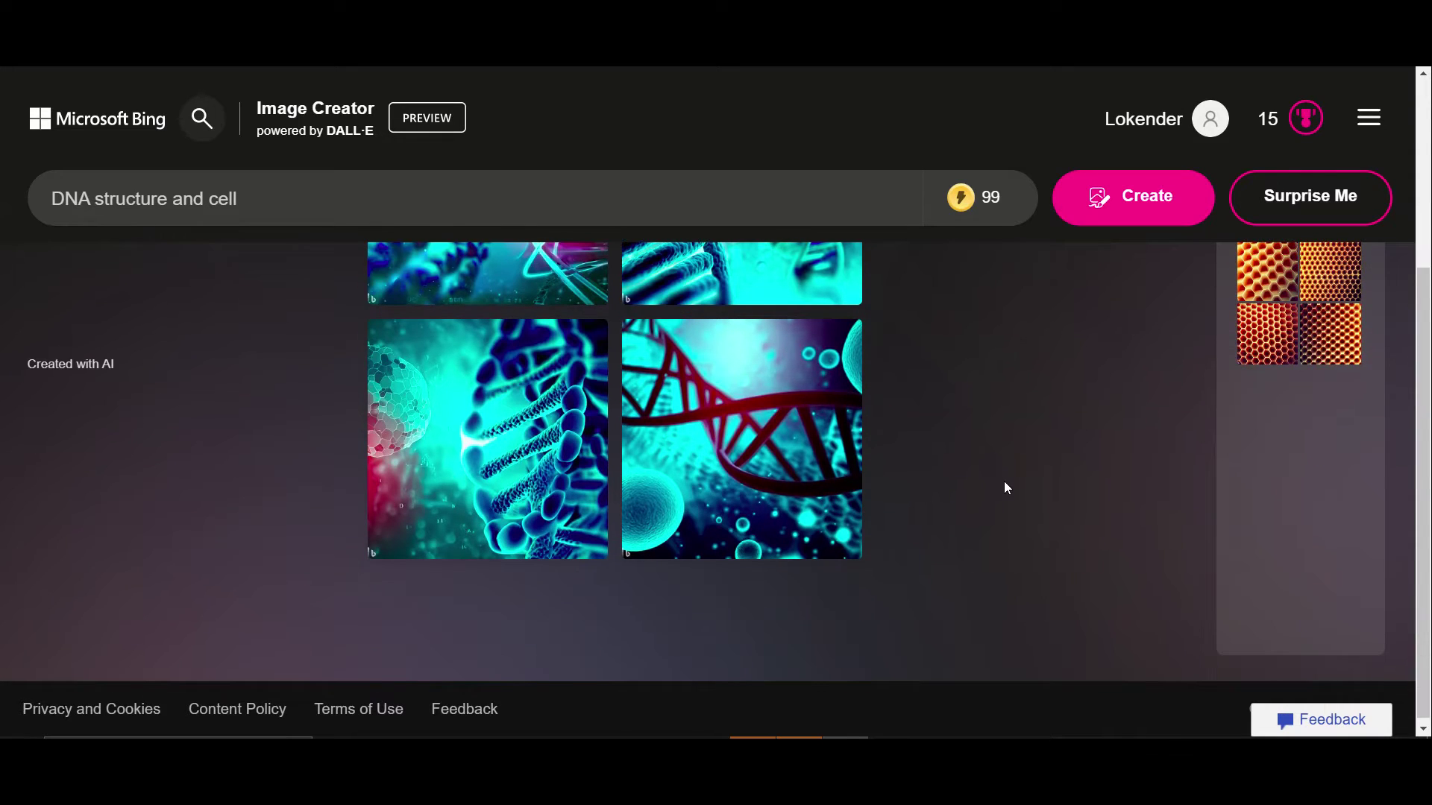
scroll(1004, 489, up, 2)
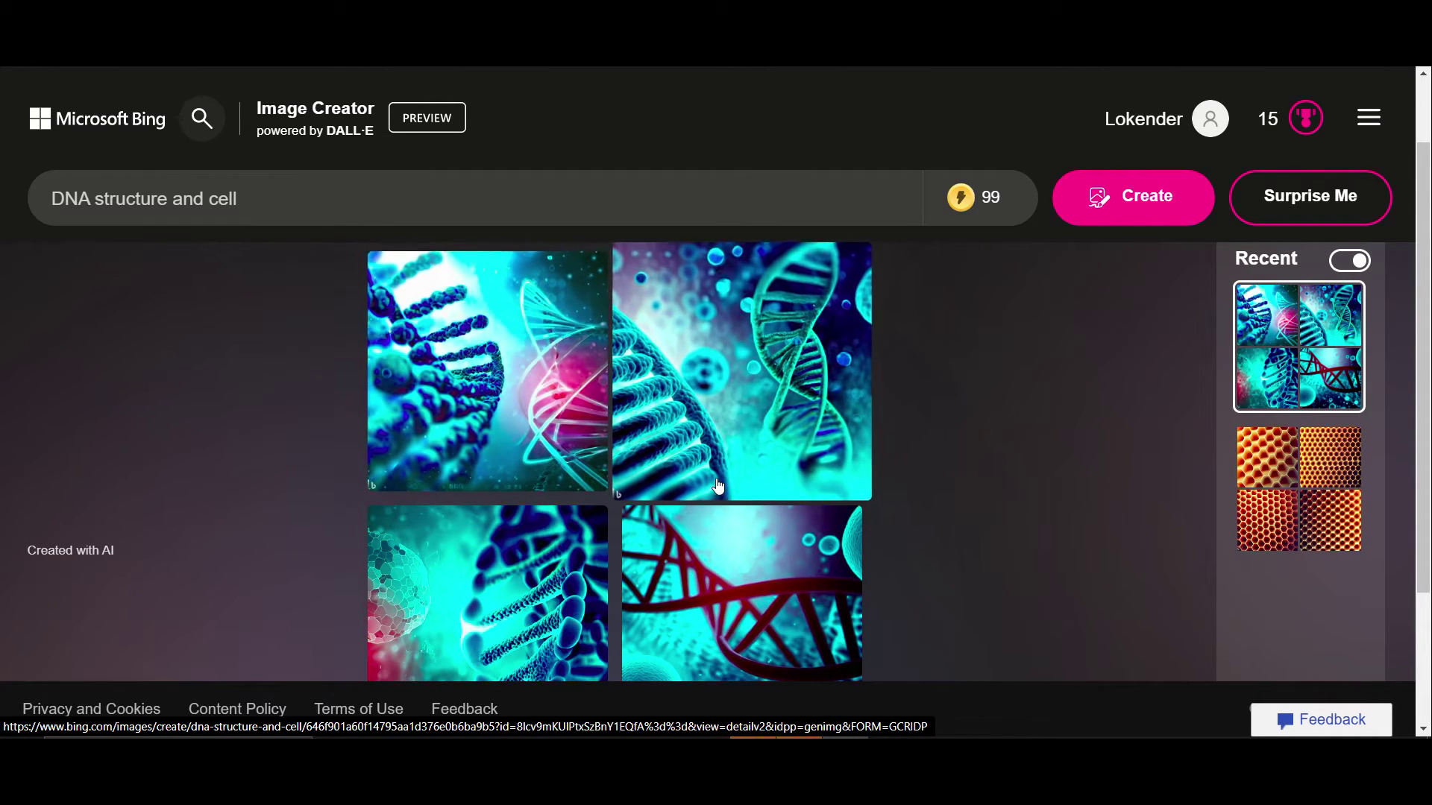
scroll(719, 486, down, 3)
scroll(731, 417, up, 3)
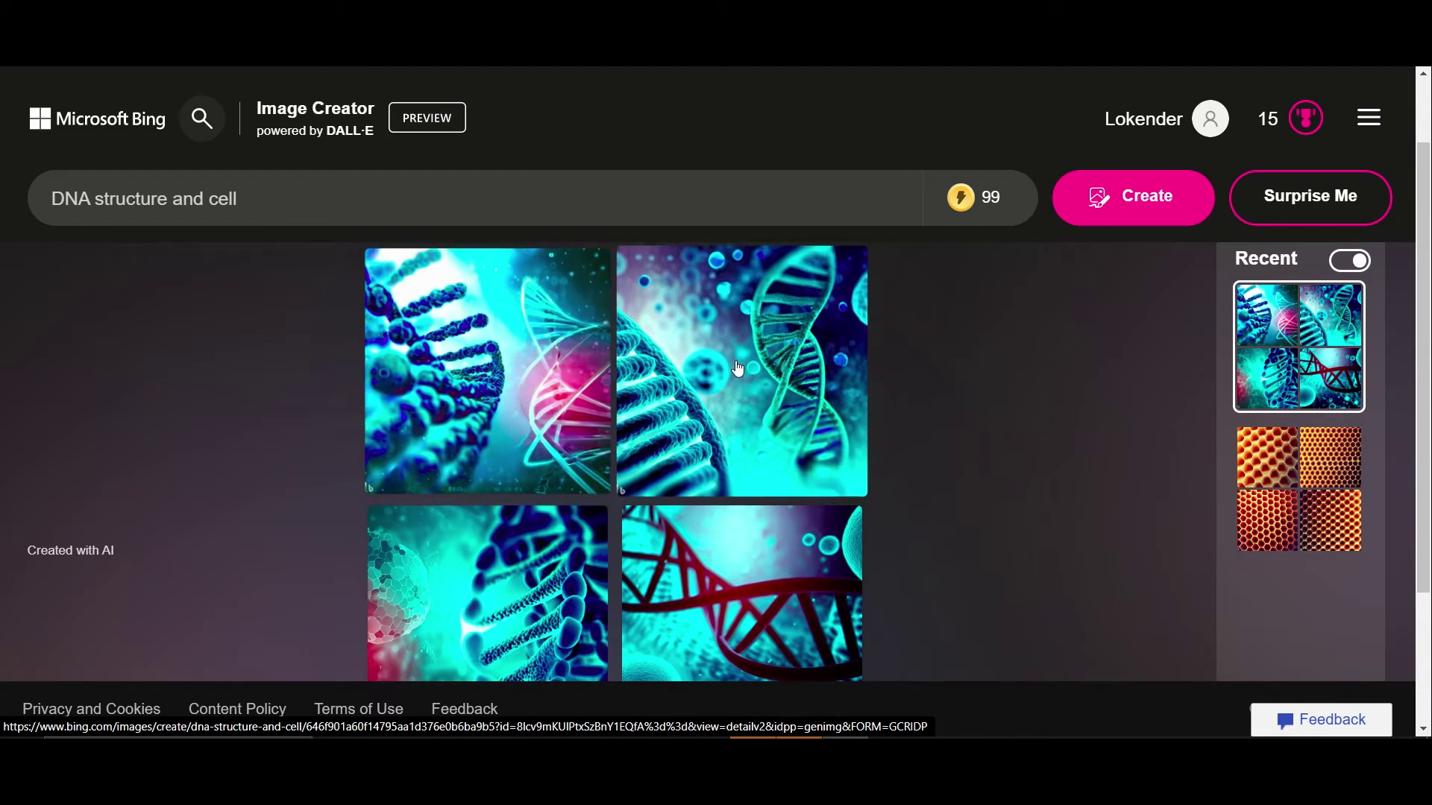
click(686, 388)
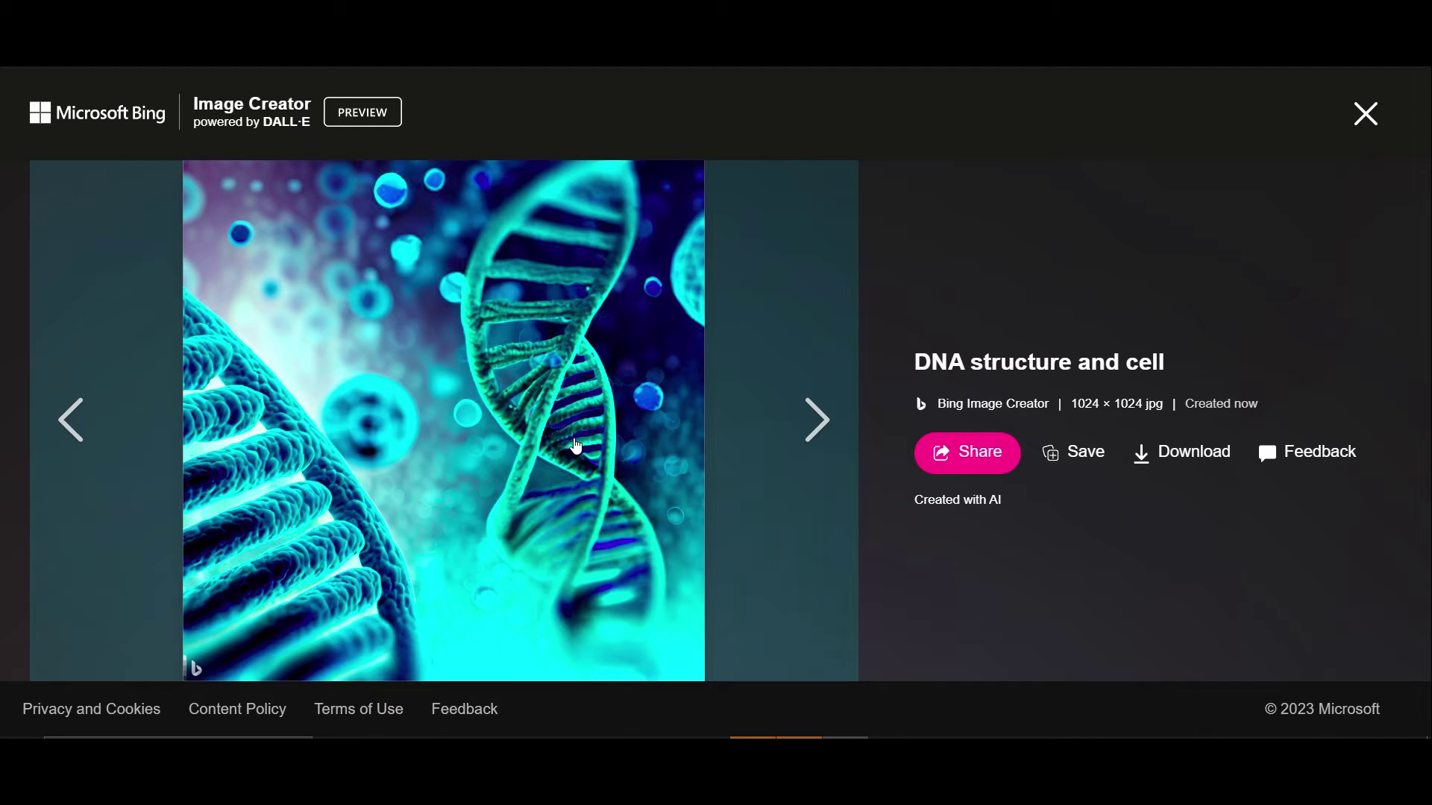
- Download the DNA image as a jpg, close the viewer, and select the 'DNA structure and cell' prompt
click(1175, 459)
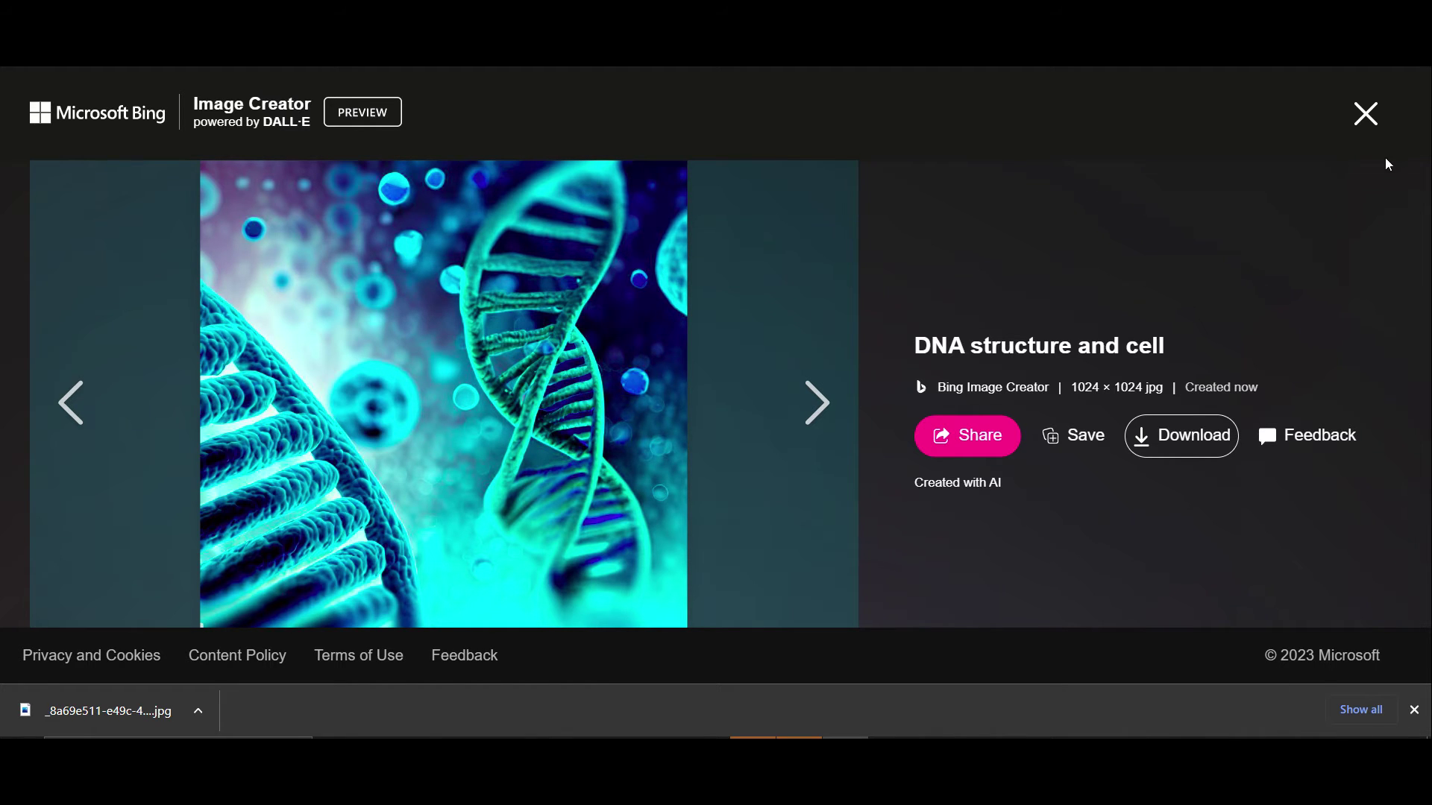
click(1366, 115)
drag(522, 182, 1, 158)
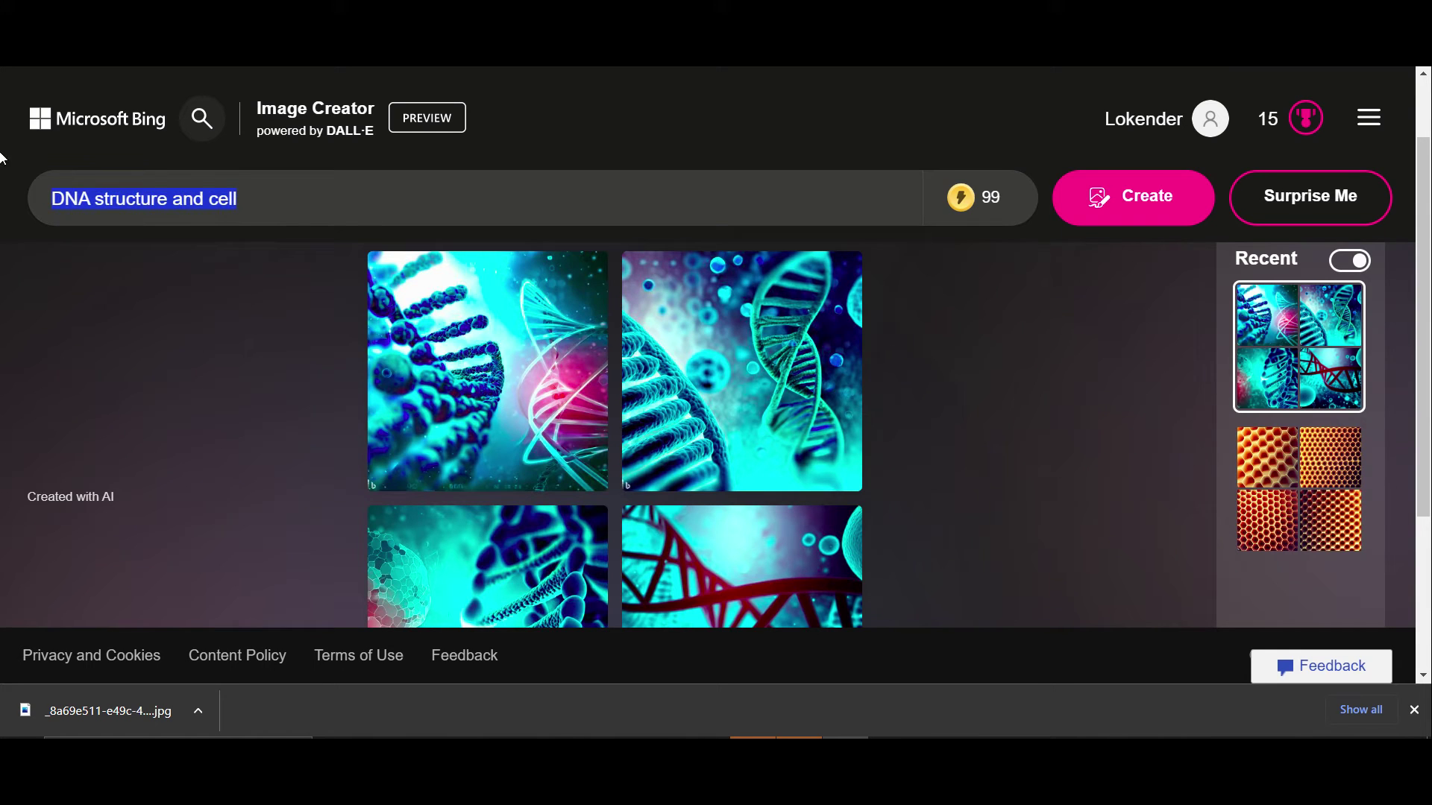
mouse_move(992, 212)
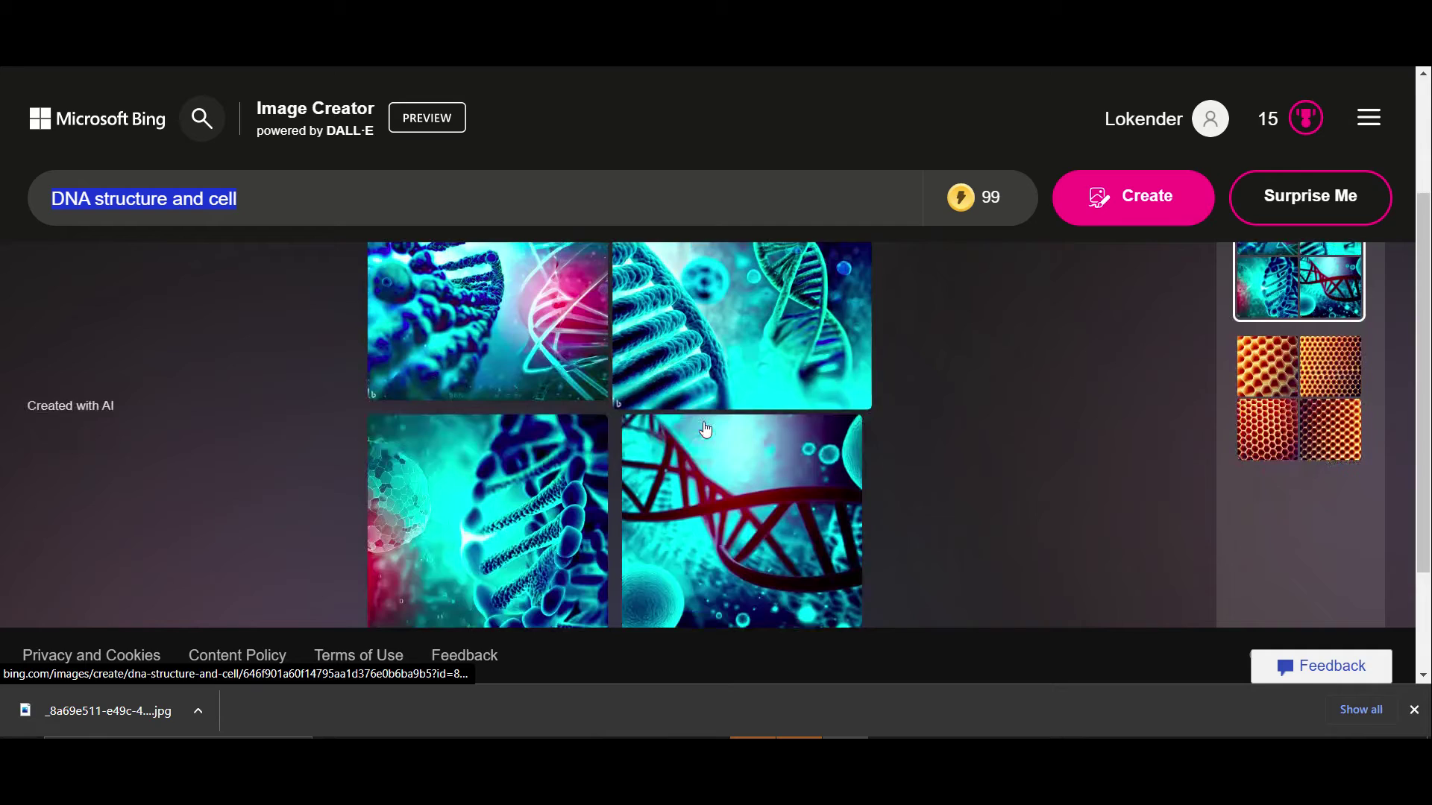
scroll(705, 430, up, 3)
scroll(601, 349, down, 5)
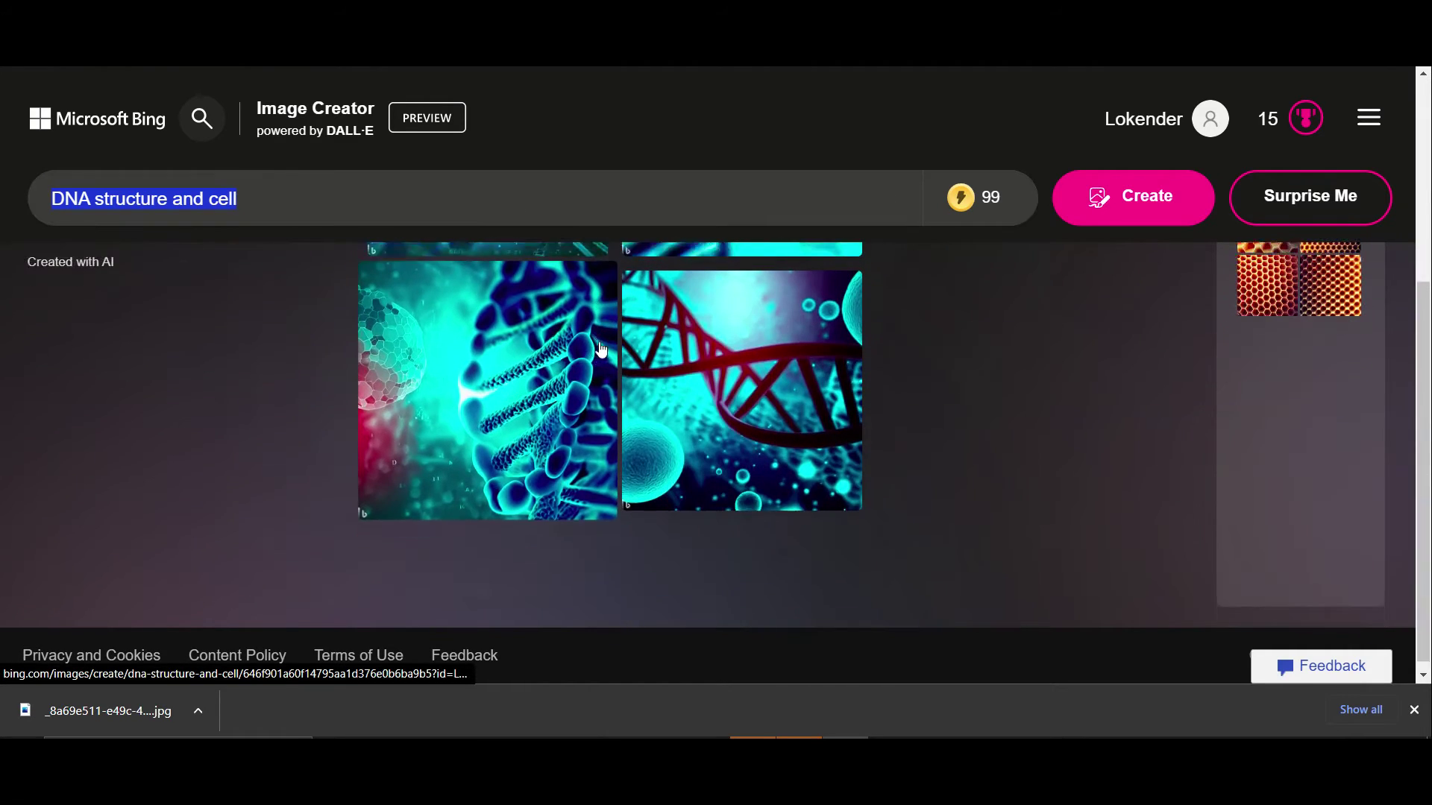
scroll(601, 349, up, 3)
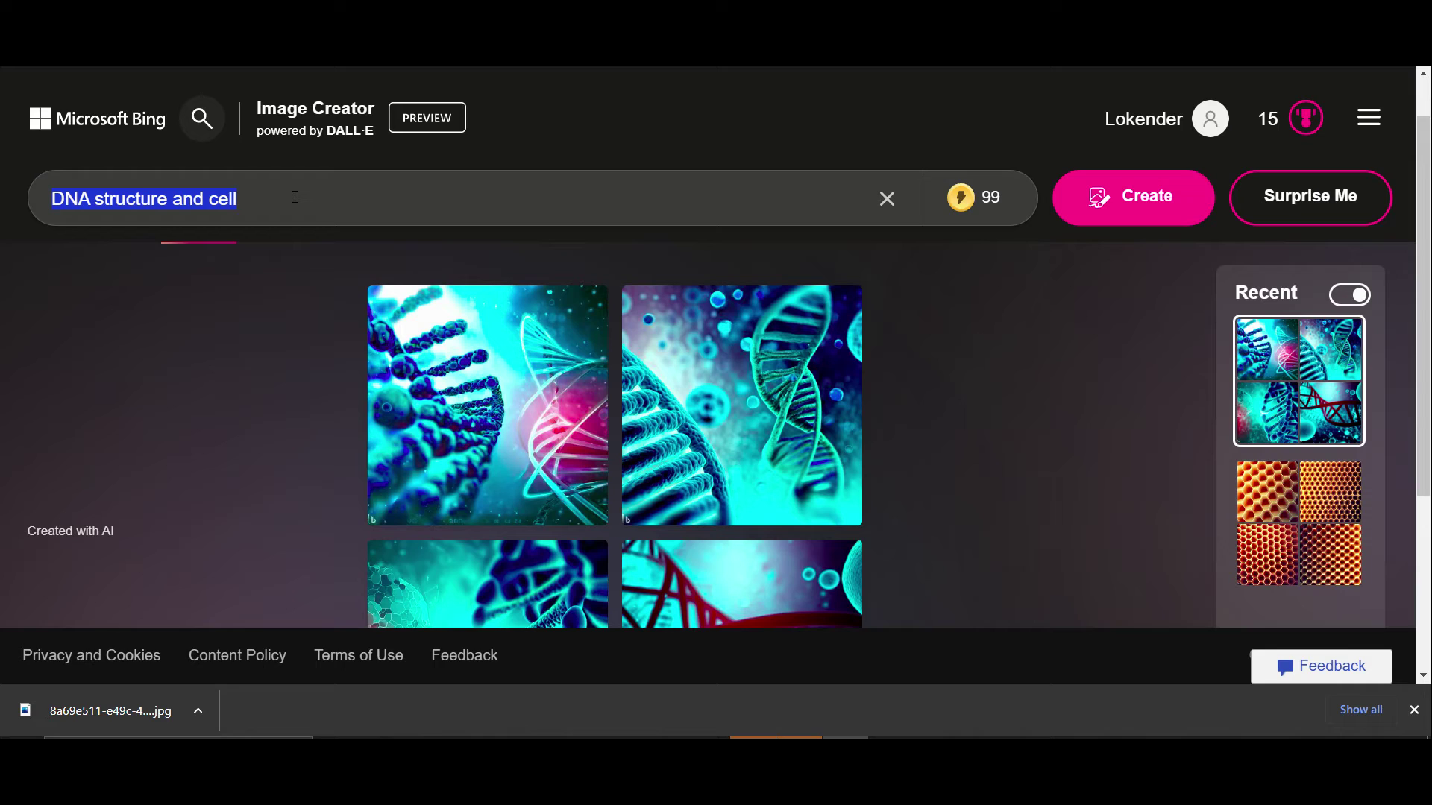
- Replace the prompt with 'Bacterial biofilms', create four images, and dismiss the New Bing popup
key(BackSpace)
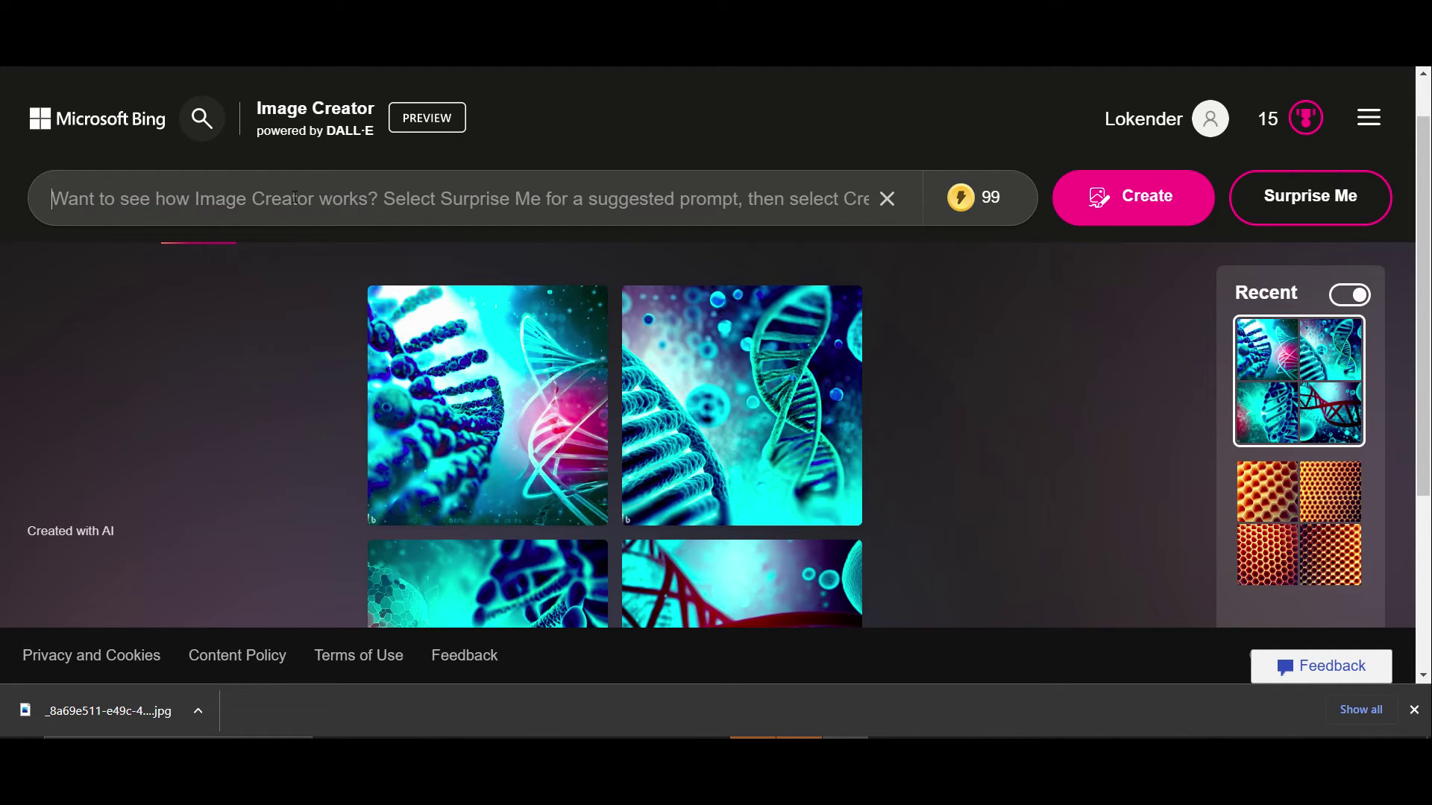
text(Bacterial biofilms)
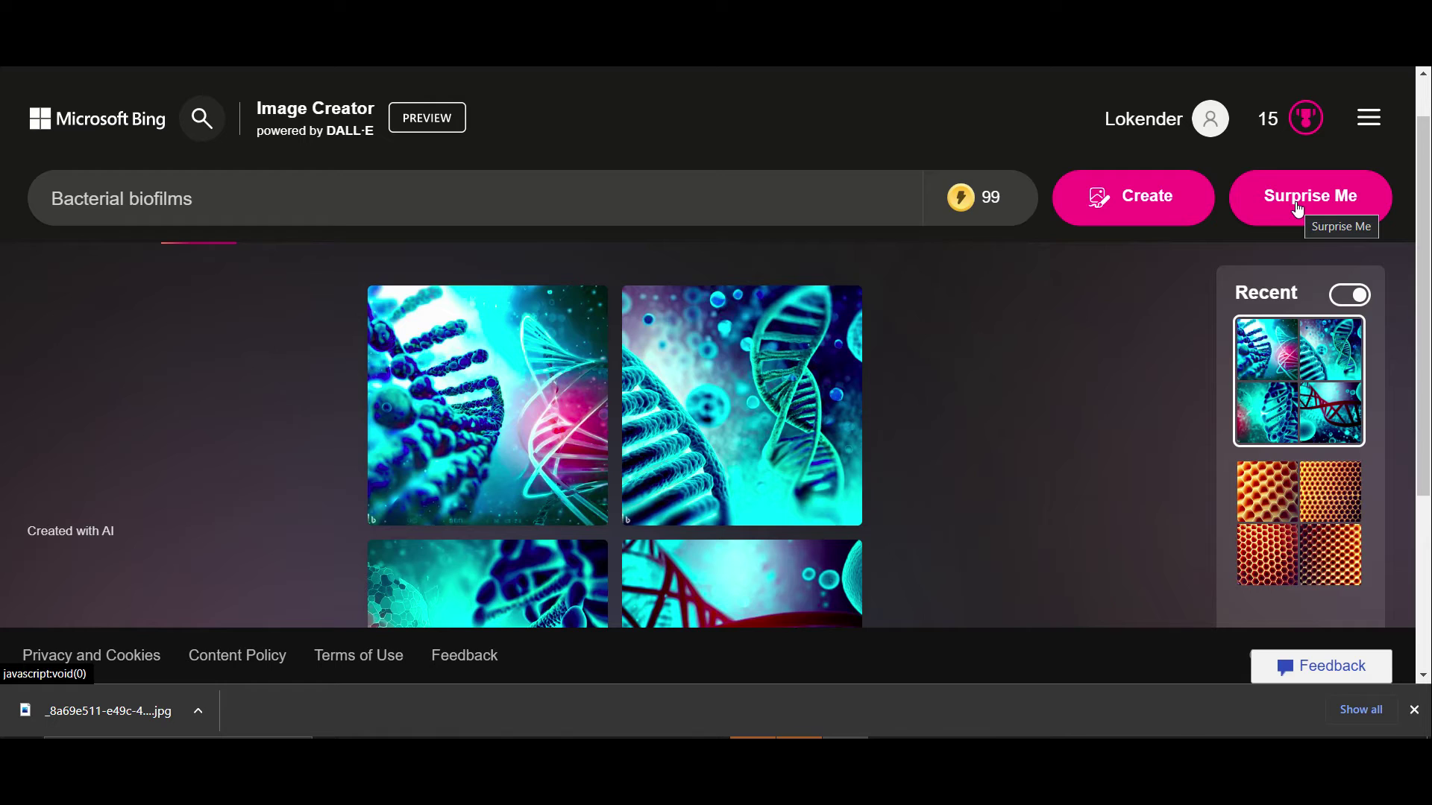
click(1150, 199)
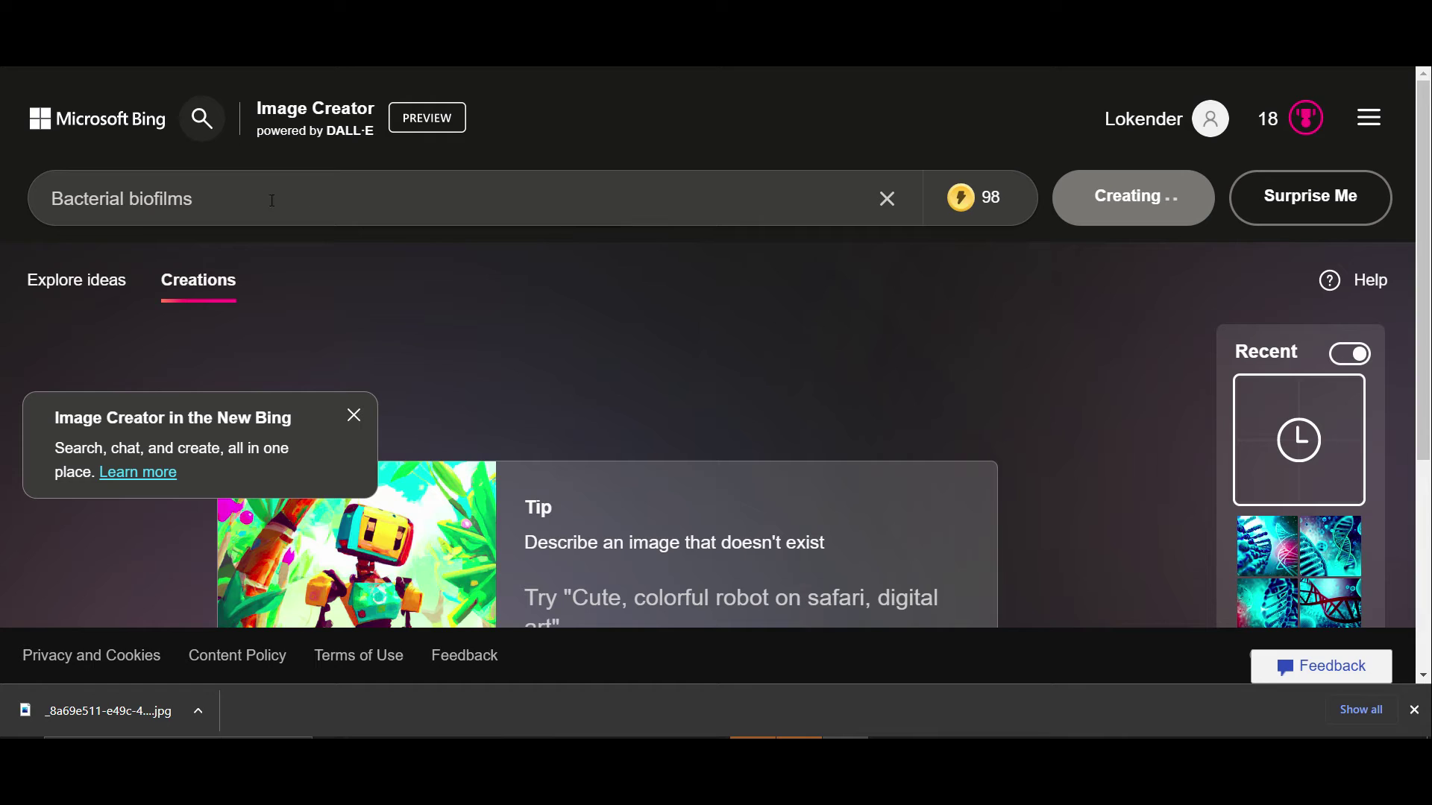
click(353, 415)
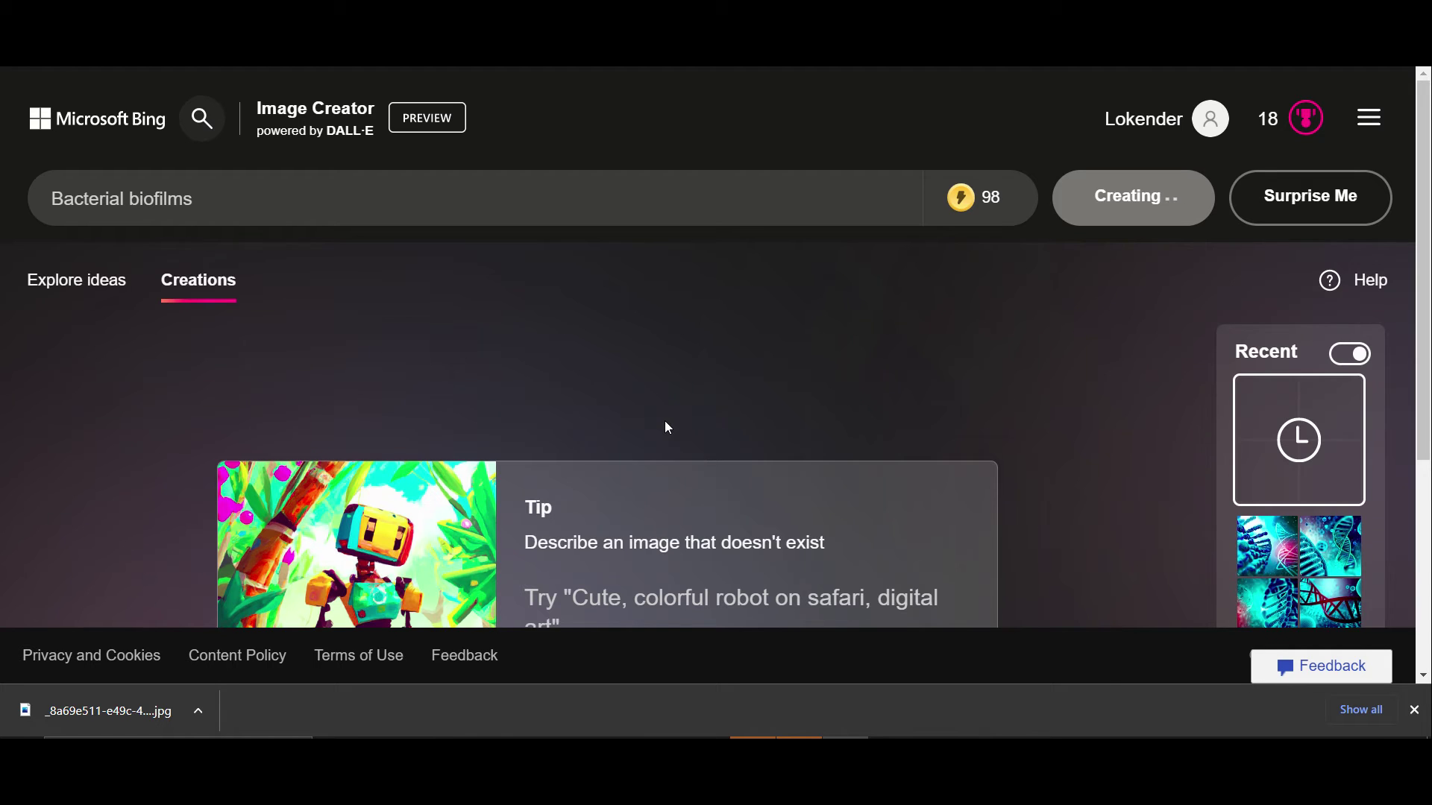
scroll(665, 422, down, 3)
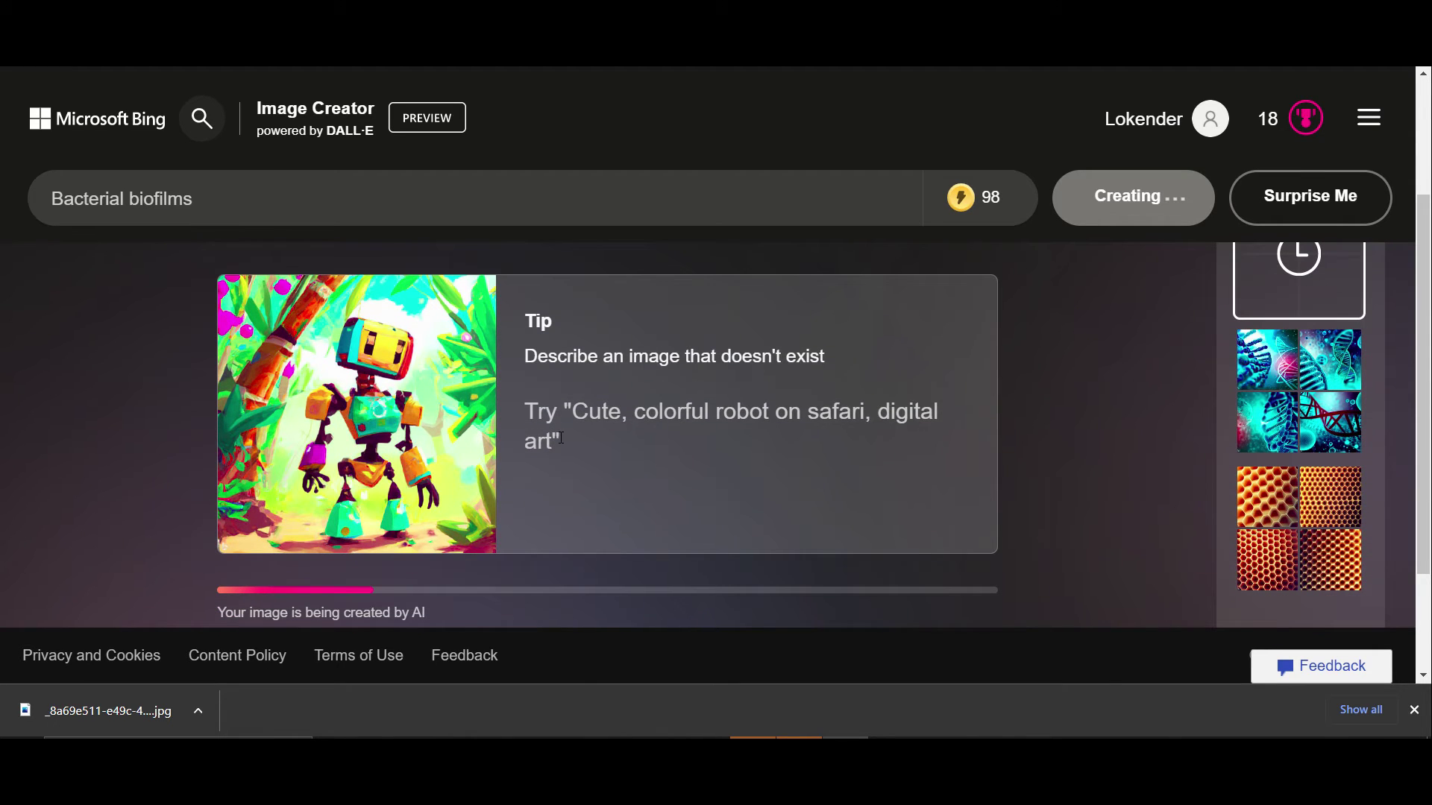
scroll(529, 477, down, 1)
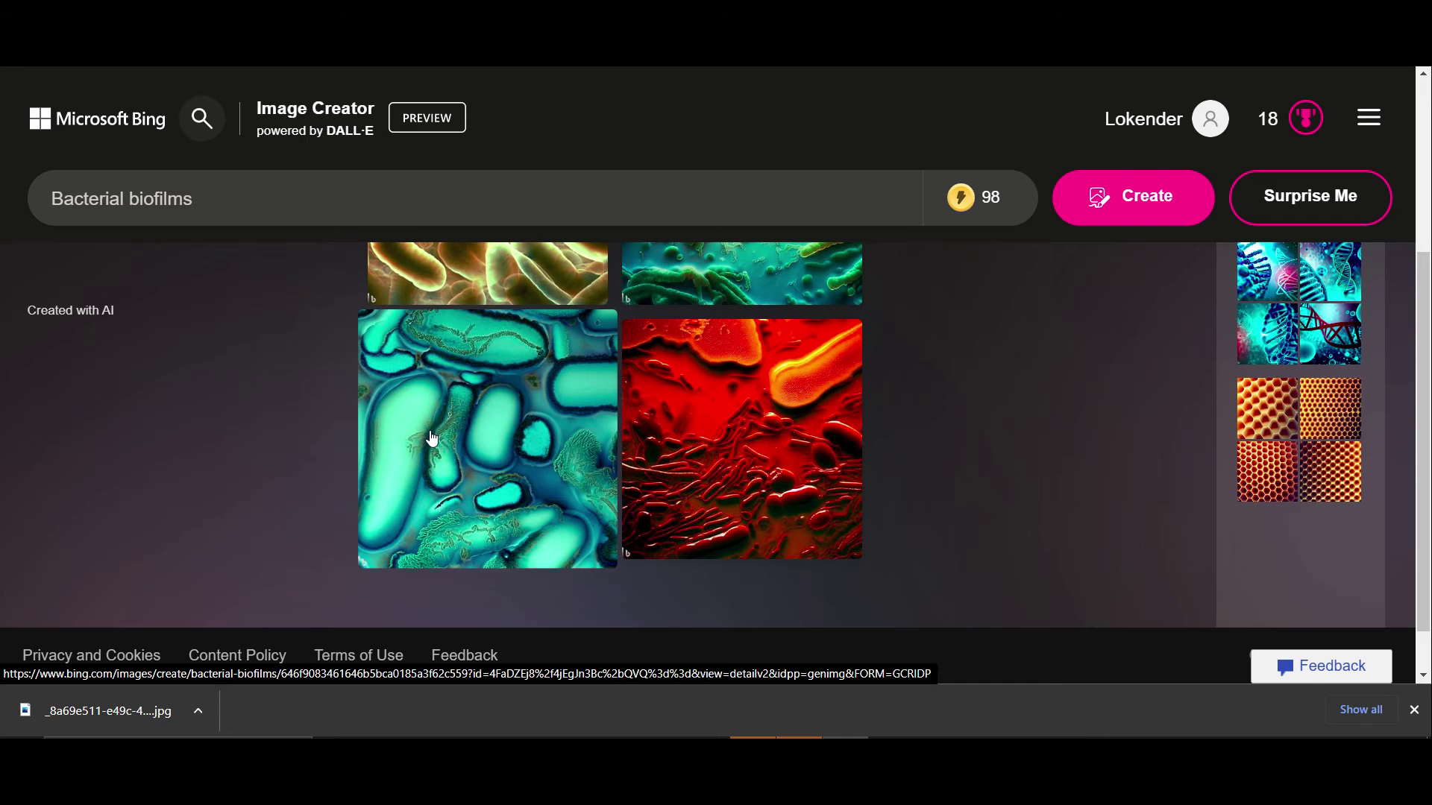
scroll(433, 438, up, 1)
scroll(433, 438, up, 2)
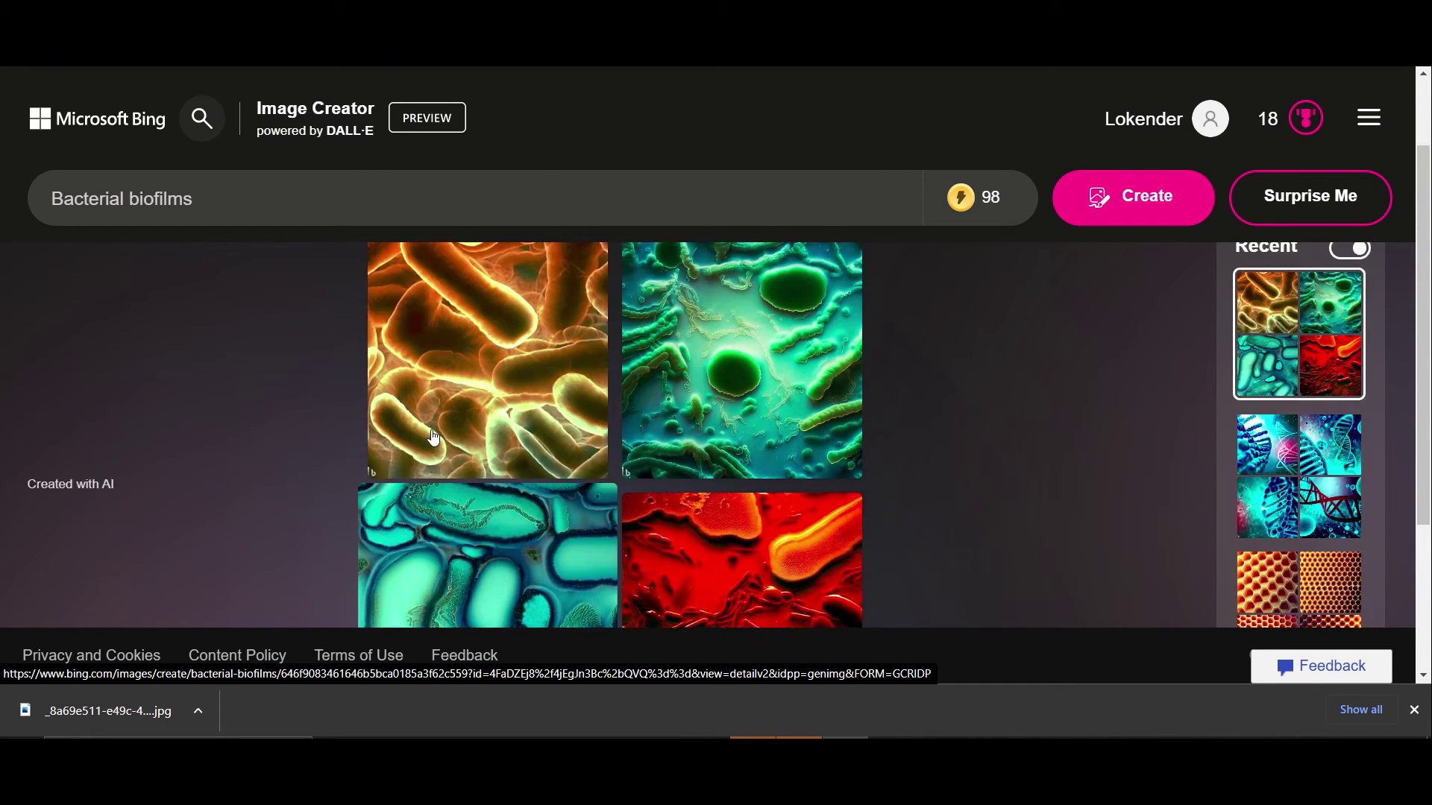
scroll(433, 437, down, 1)
scroll(434, 438, up, 1)
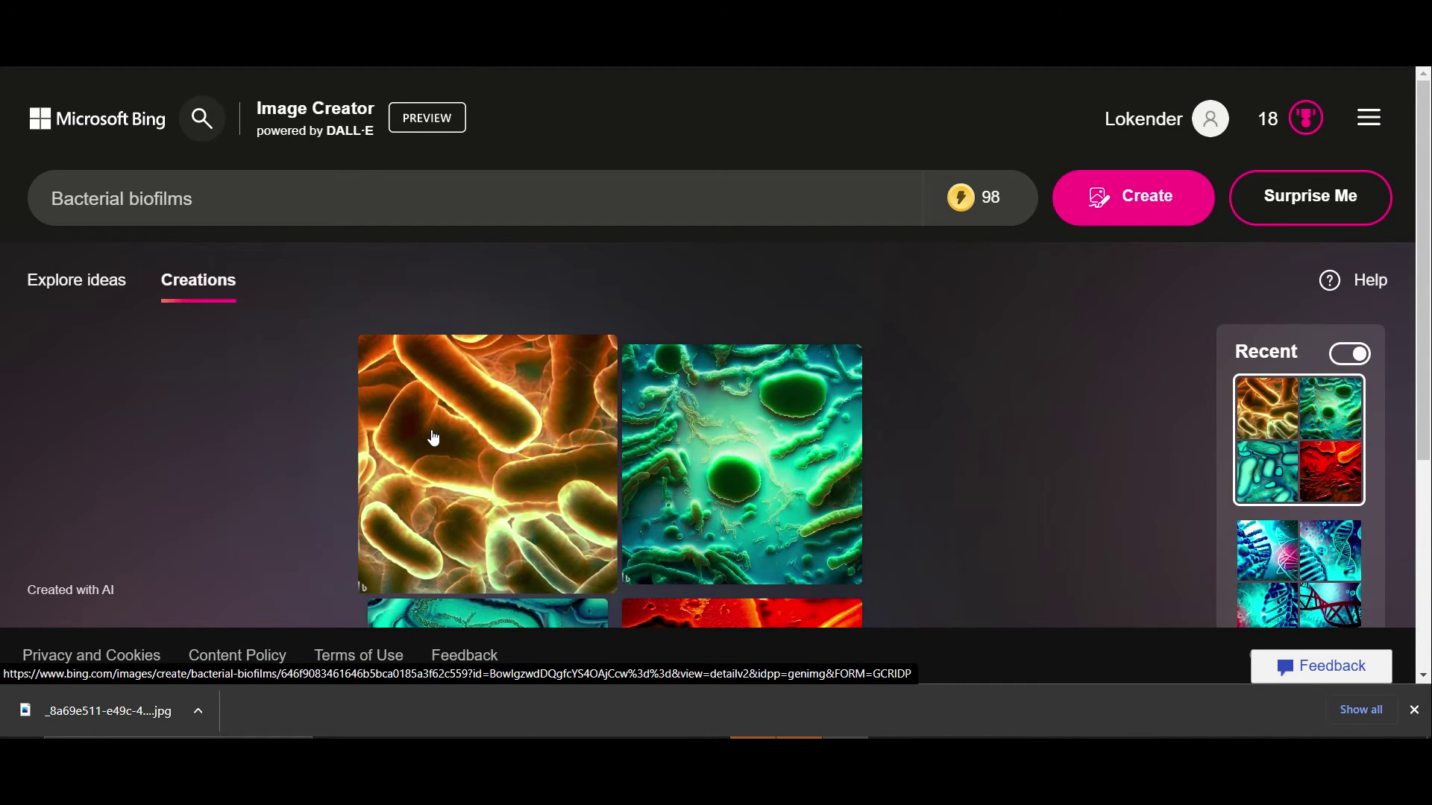
scroll(433, 437, down, 1)
scroll(433, 438, up, 1)
click(490, 460)
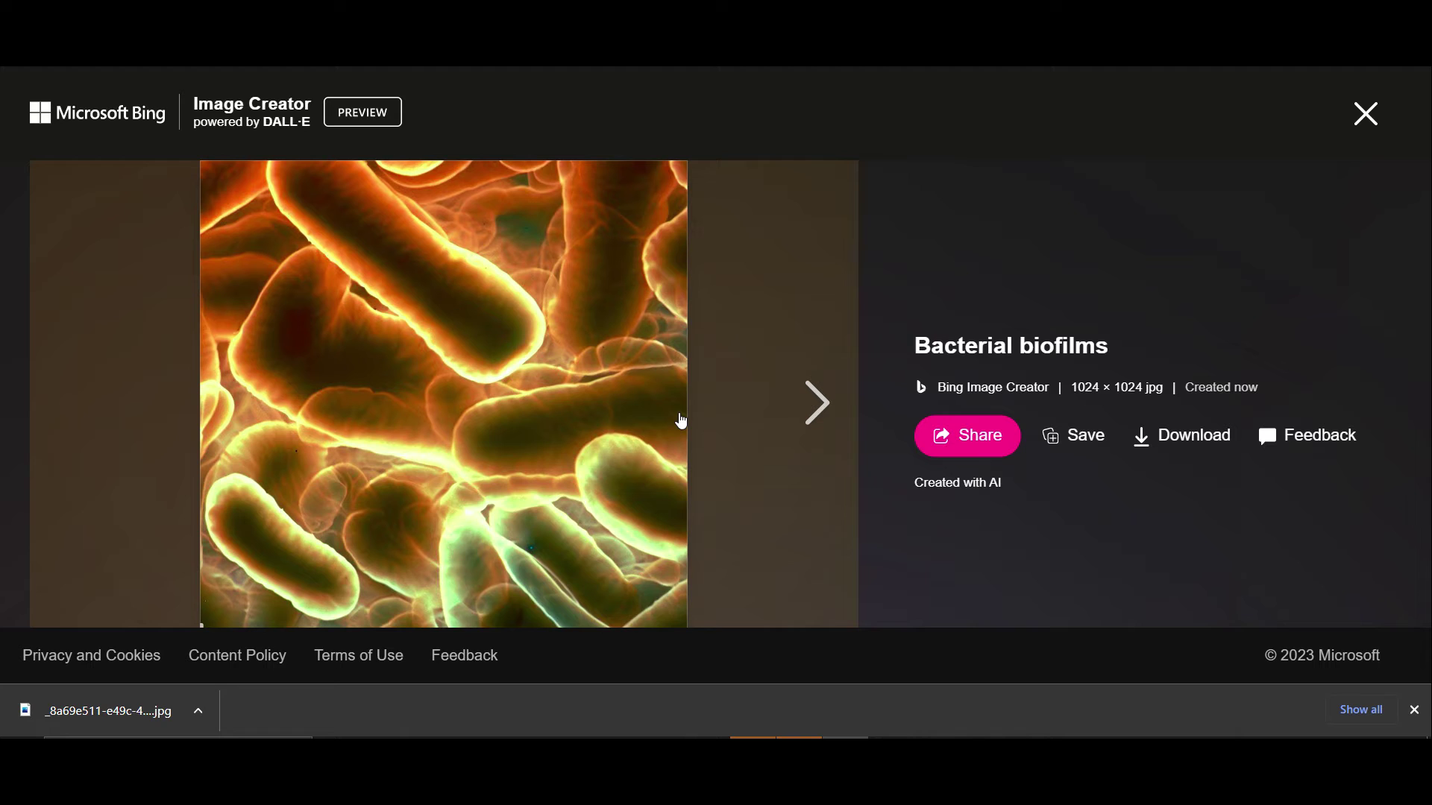
click(1365, 116)
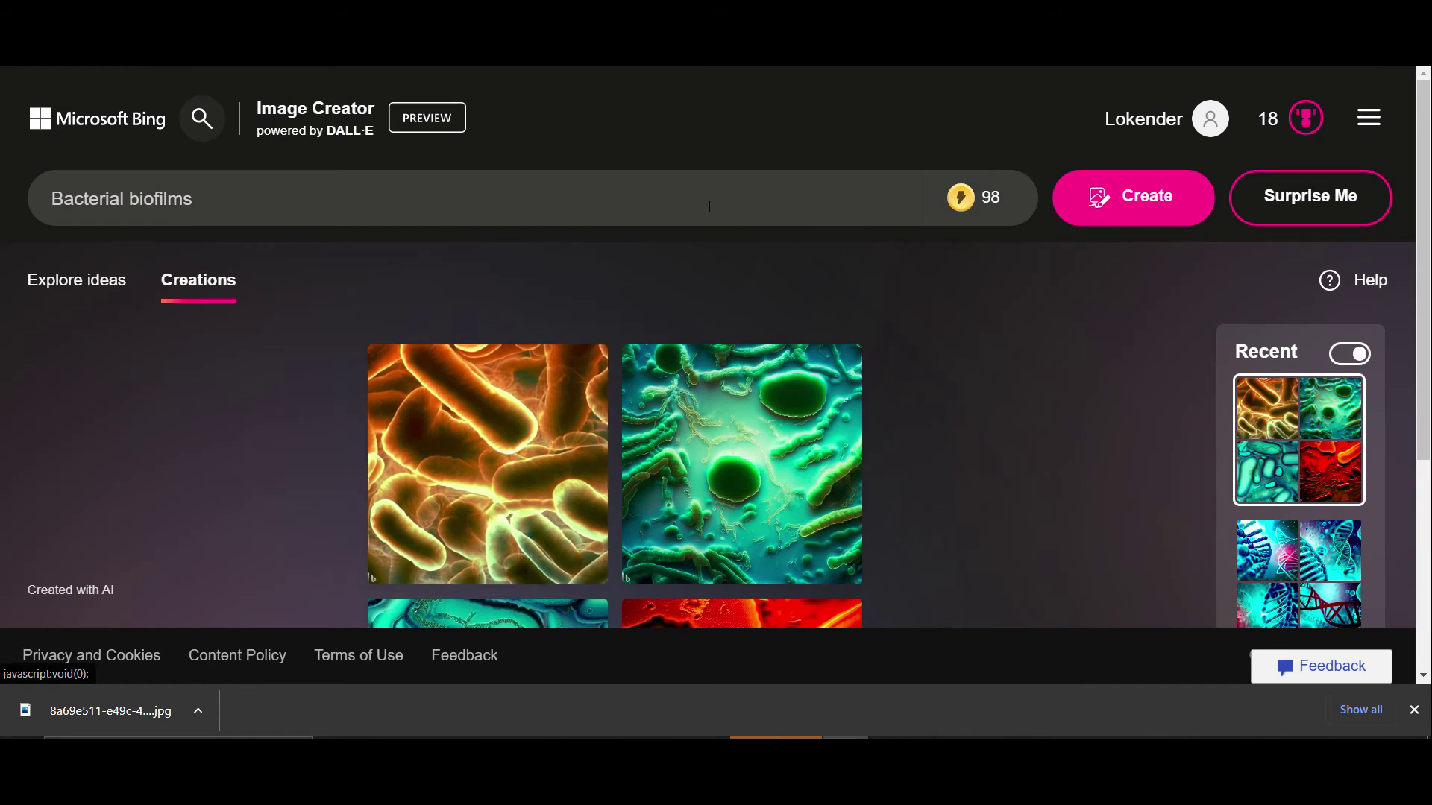
scroll(655, 418, down, 1)
scroll(440, 496, down, 2)
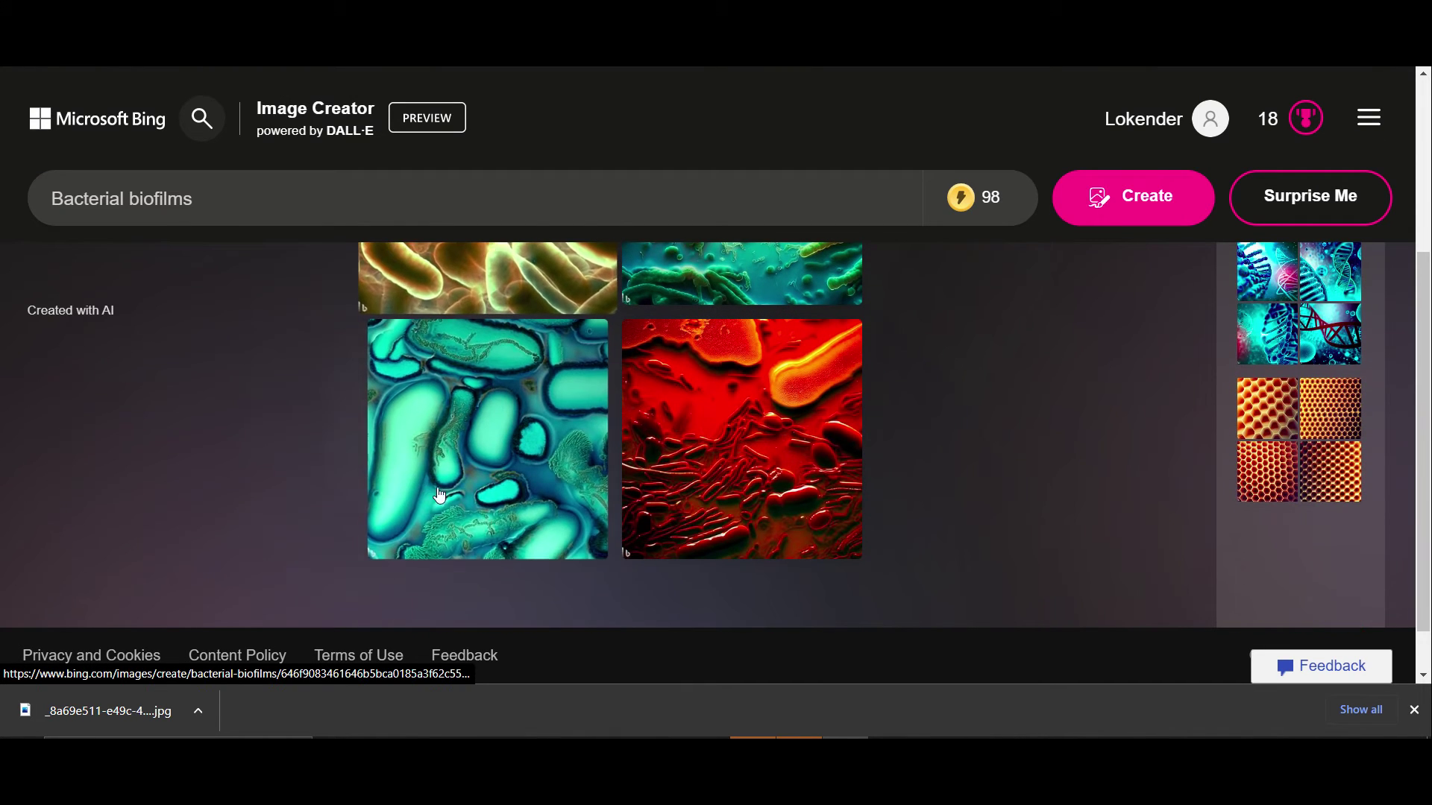
scroll(439, 400, up, 2)
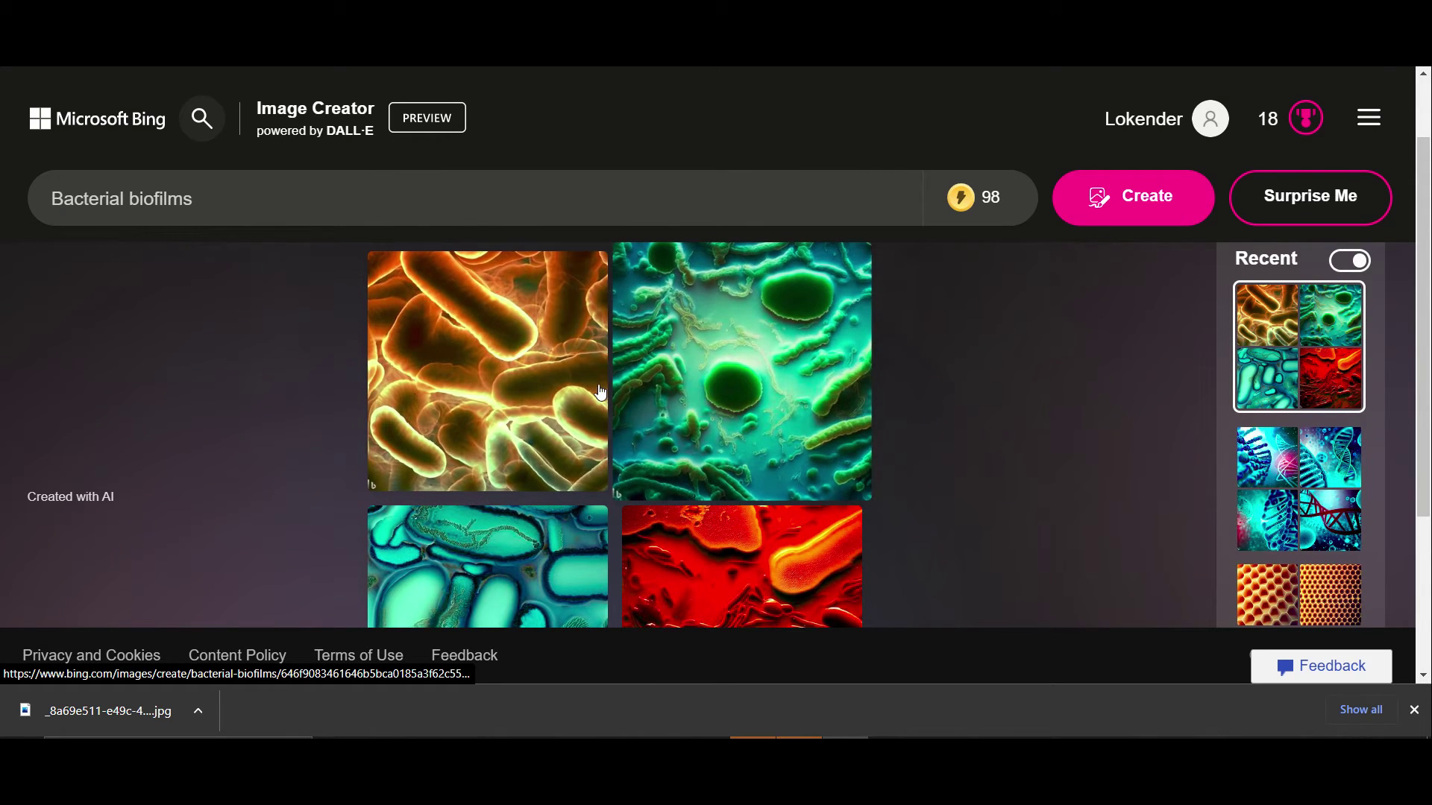
click(753, 382)
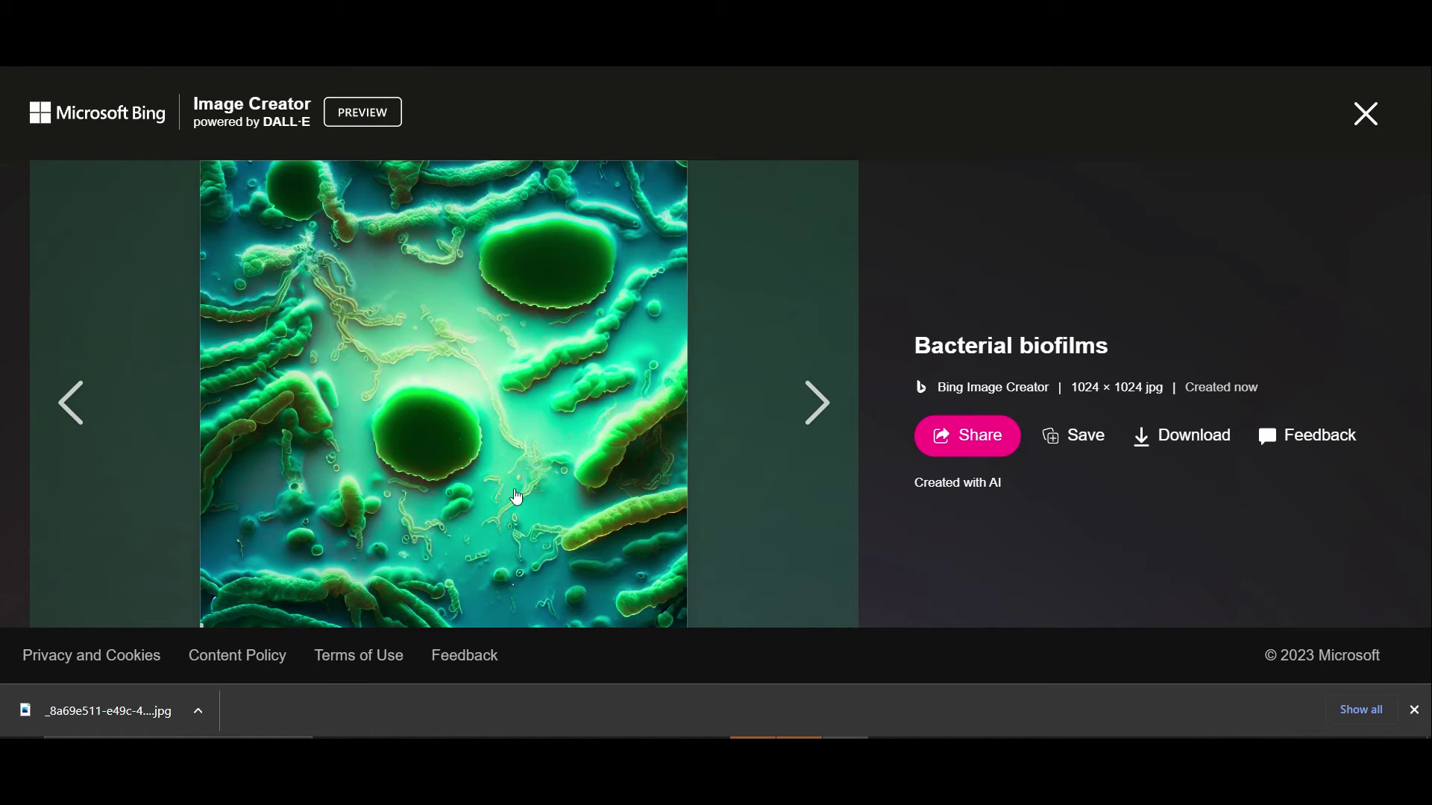
click(816, 403)
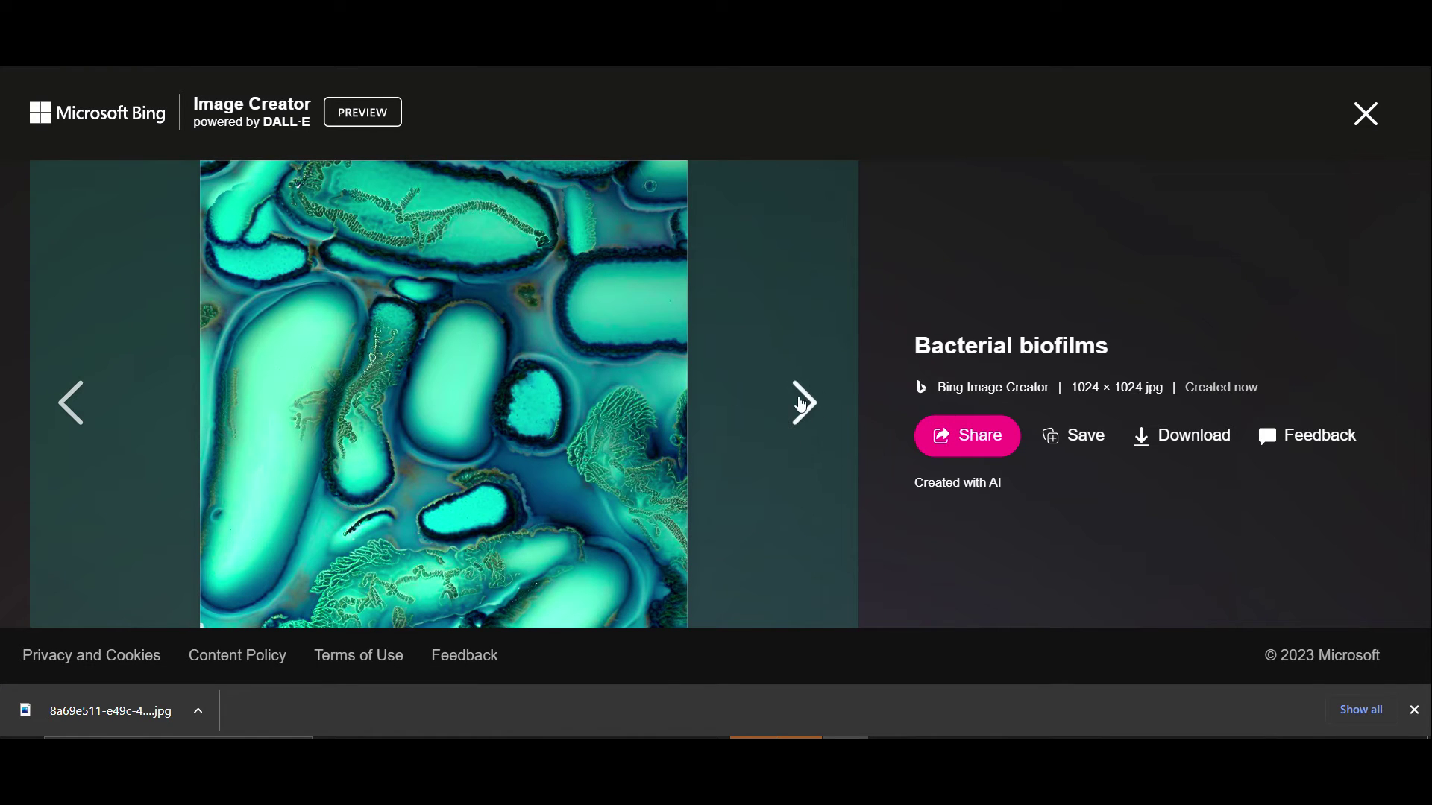
click(803, 392)
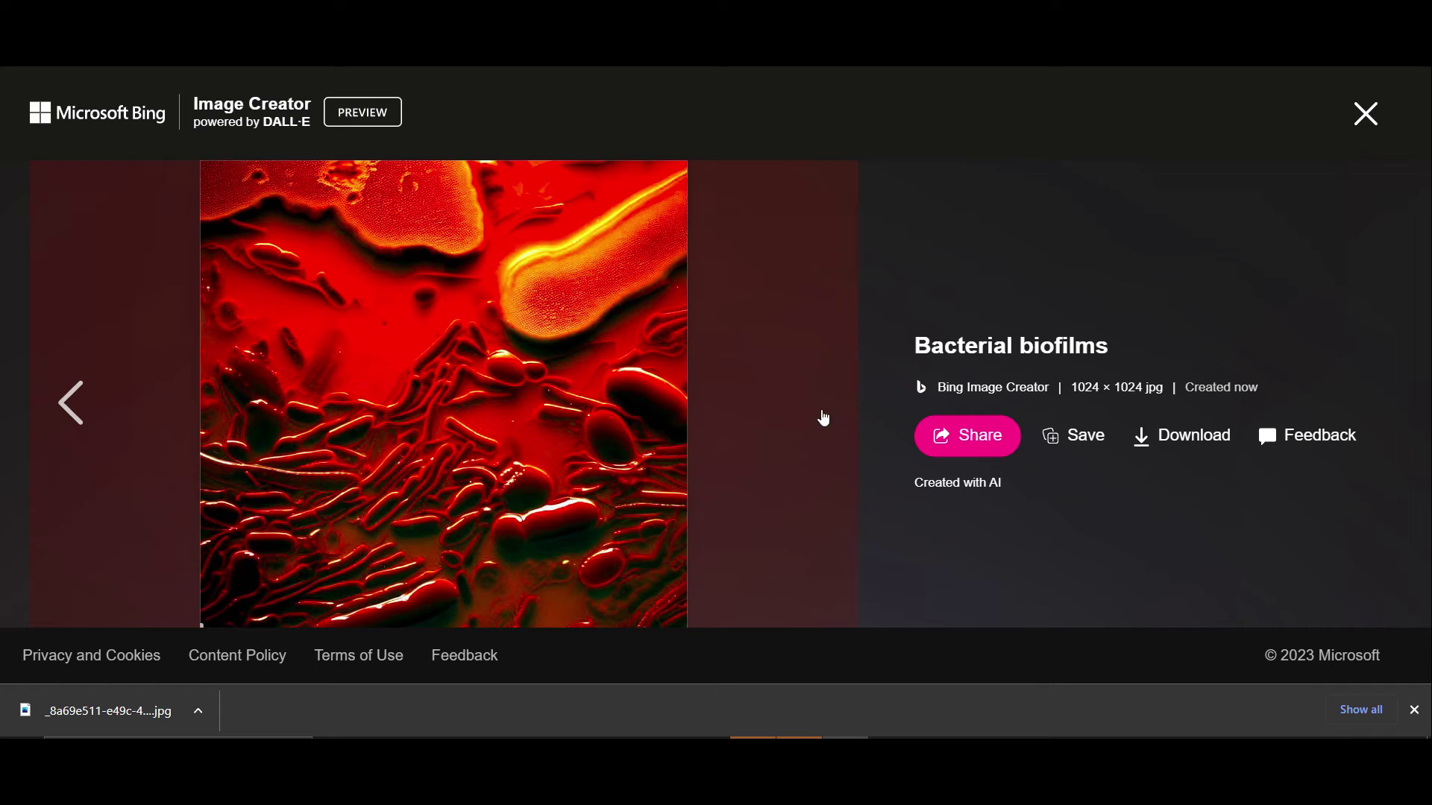
click(82, 404)
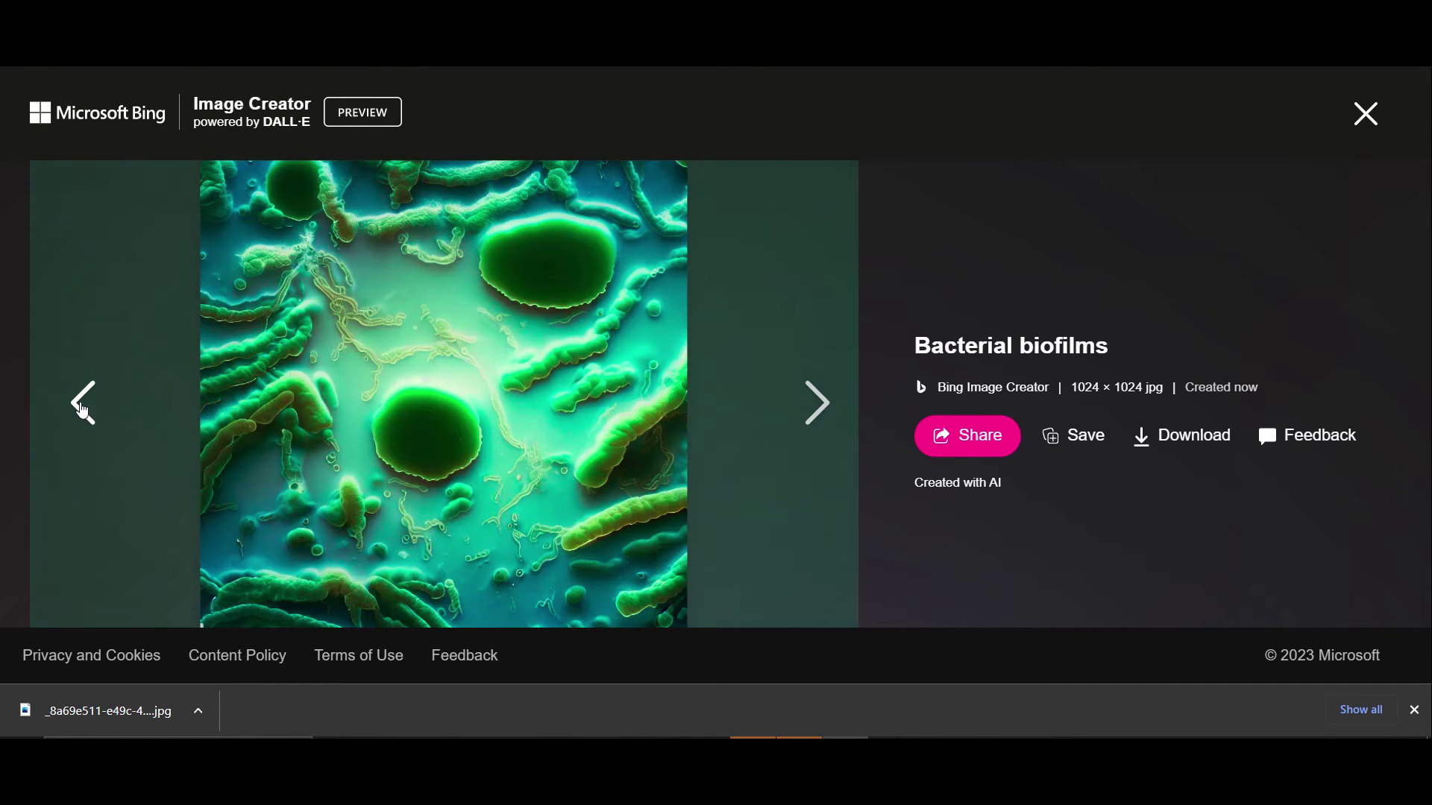
click(82, 403)
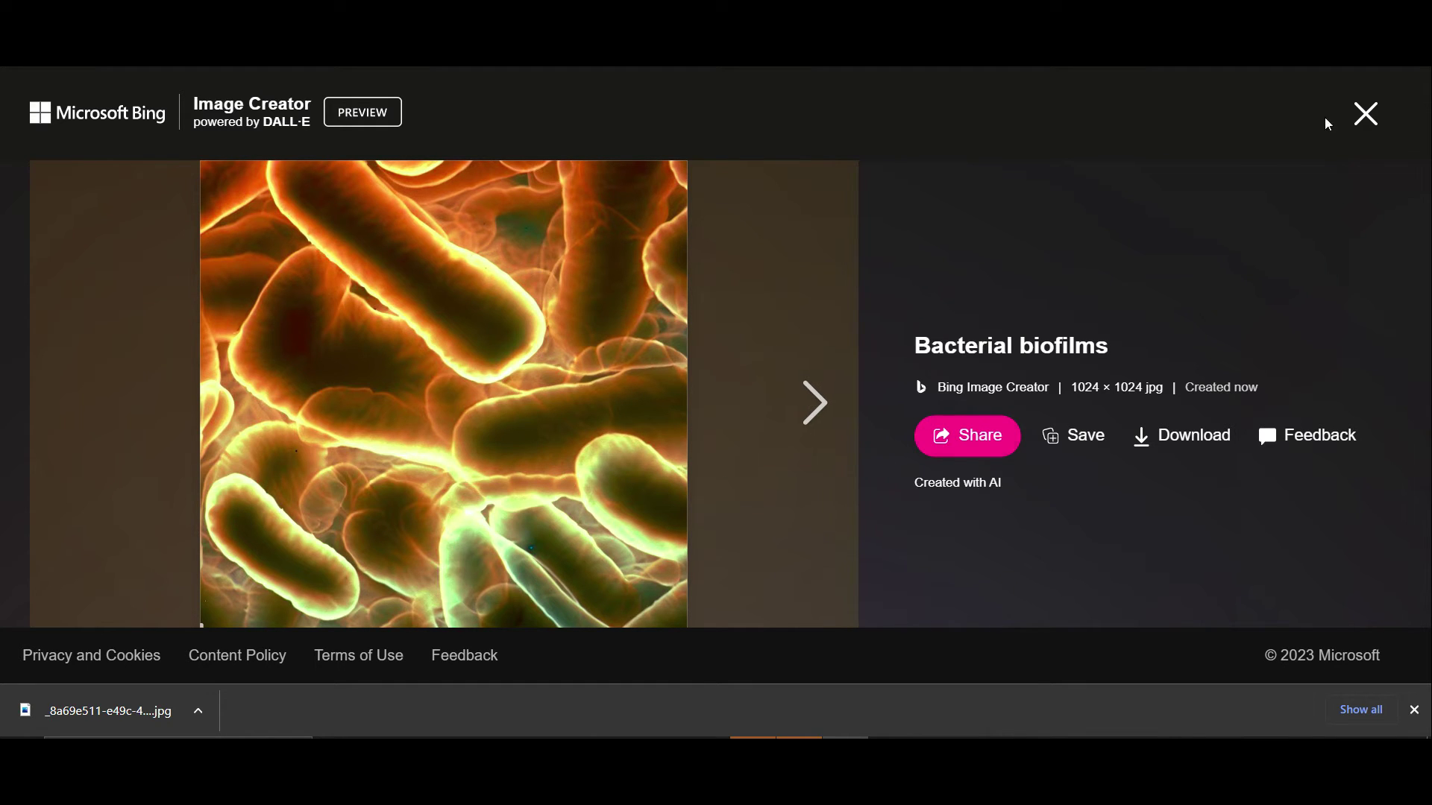
click(1366, 113)
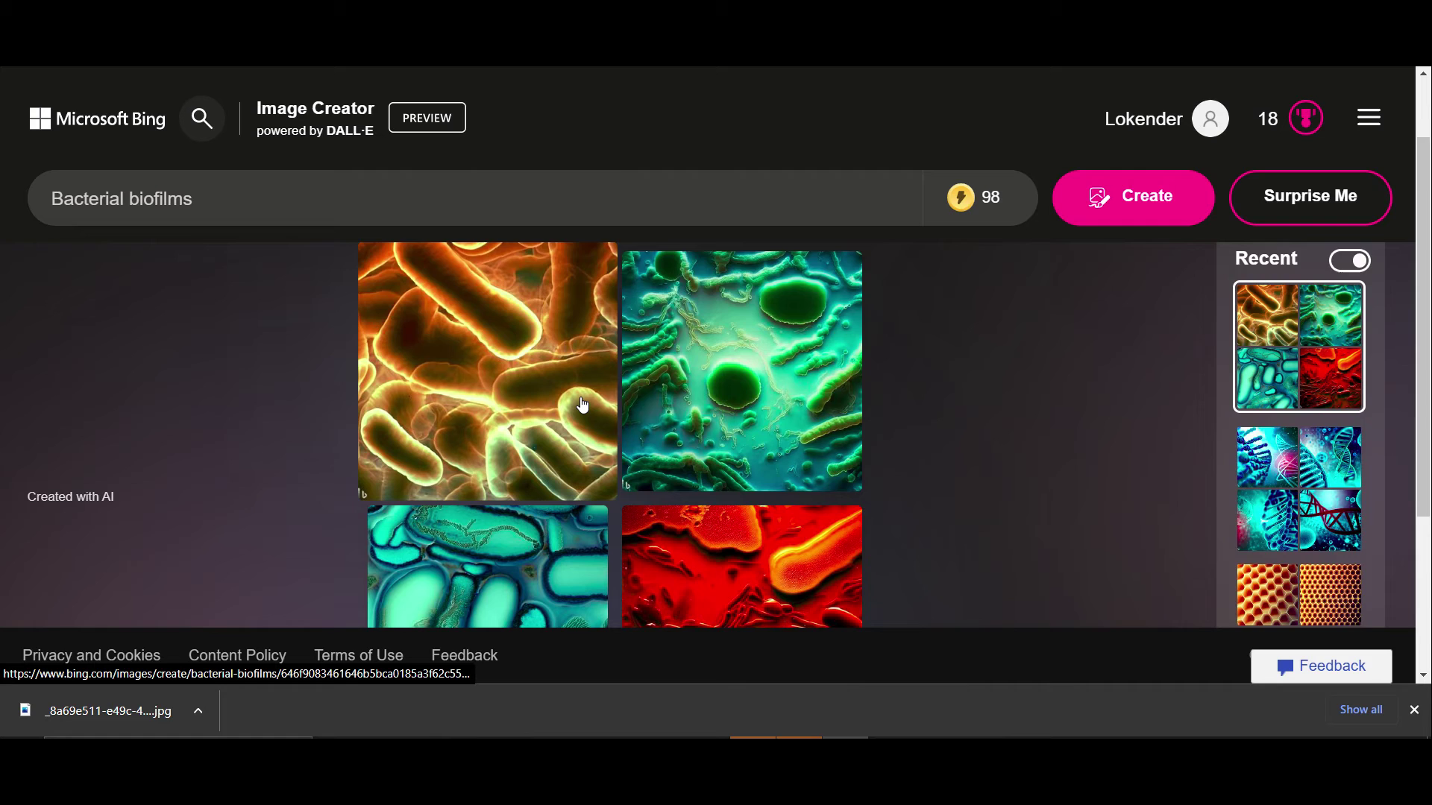
- Dismiss the browser's finished-download notice
scroll(582, 404, down, 1)
scroll(583, 404, down, 1)
scroll(654, 445, up, 2)
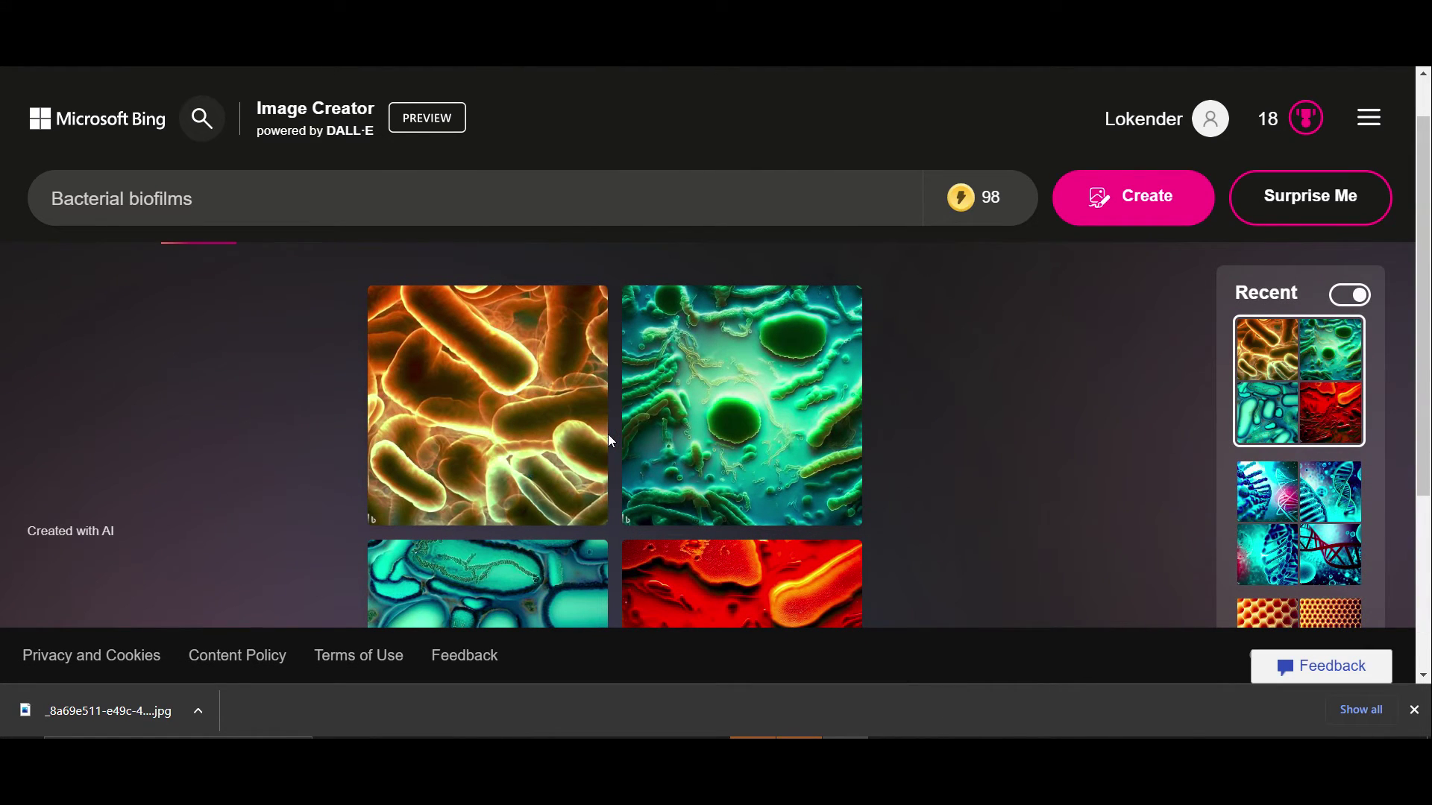
click(1414, 710)
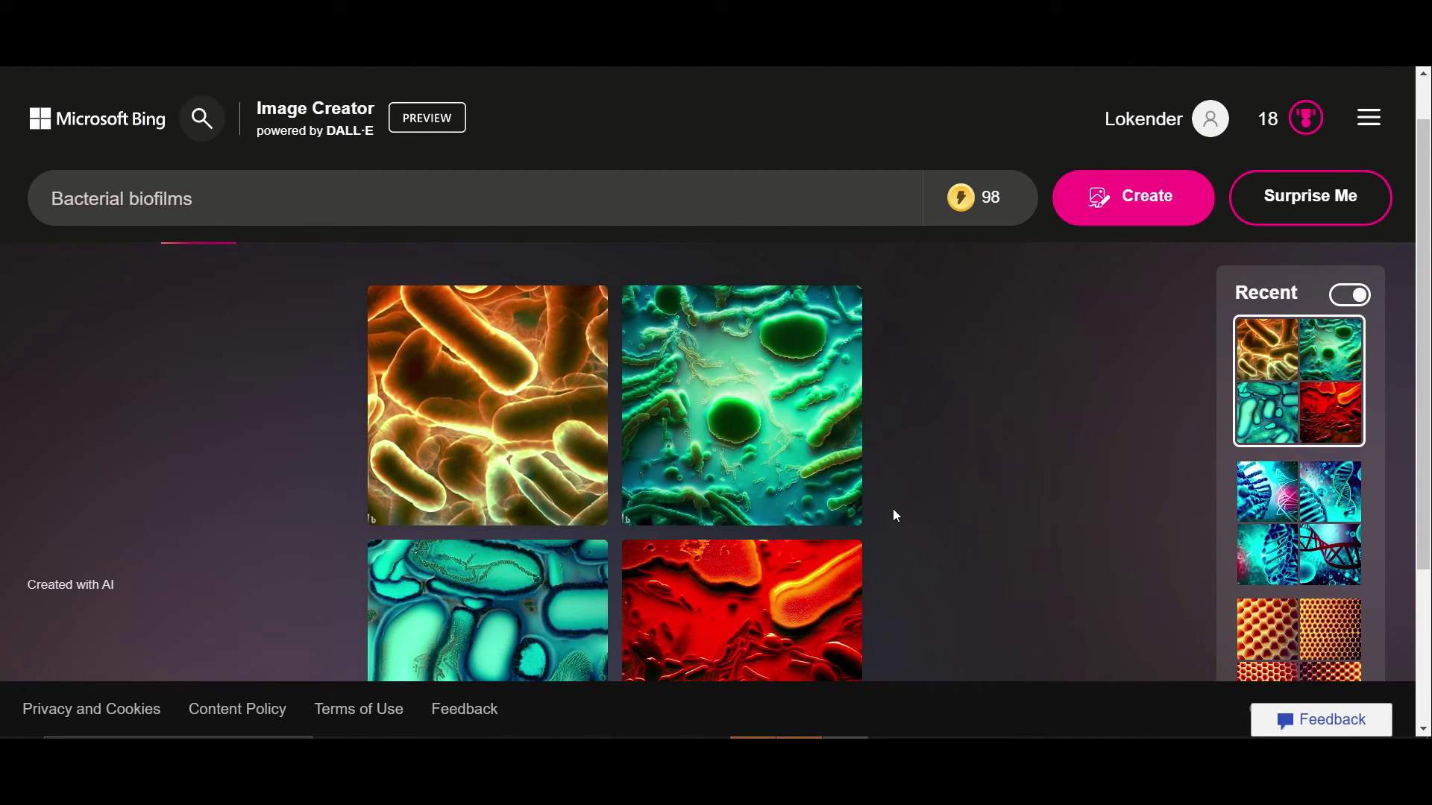
- Trim the prompt from 'Bacterial biofilms' down to 'Bacteria'
scroll(893, 508, down, 1)
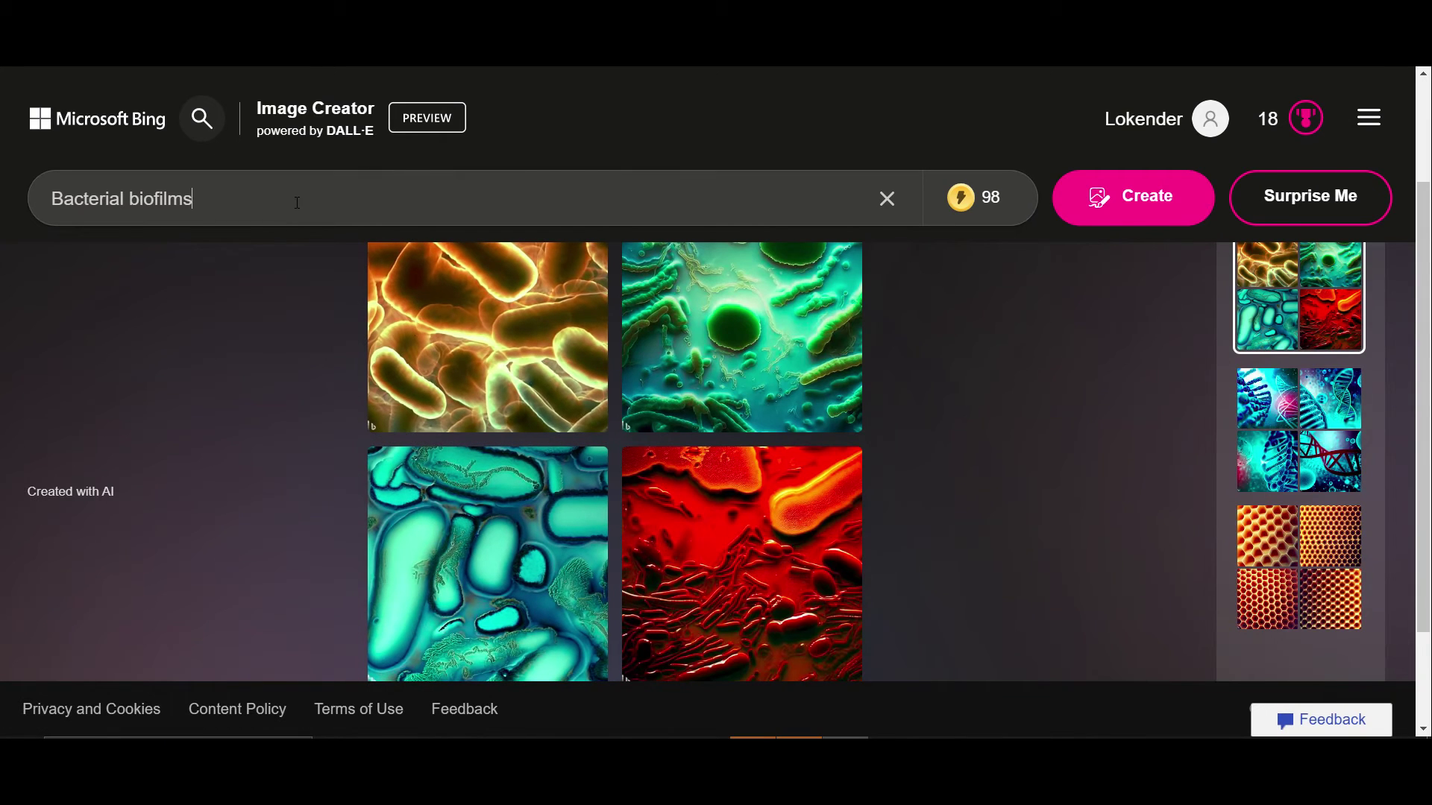
key(BackSpace)
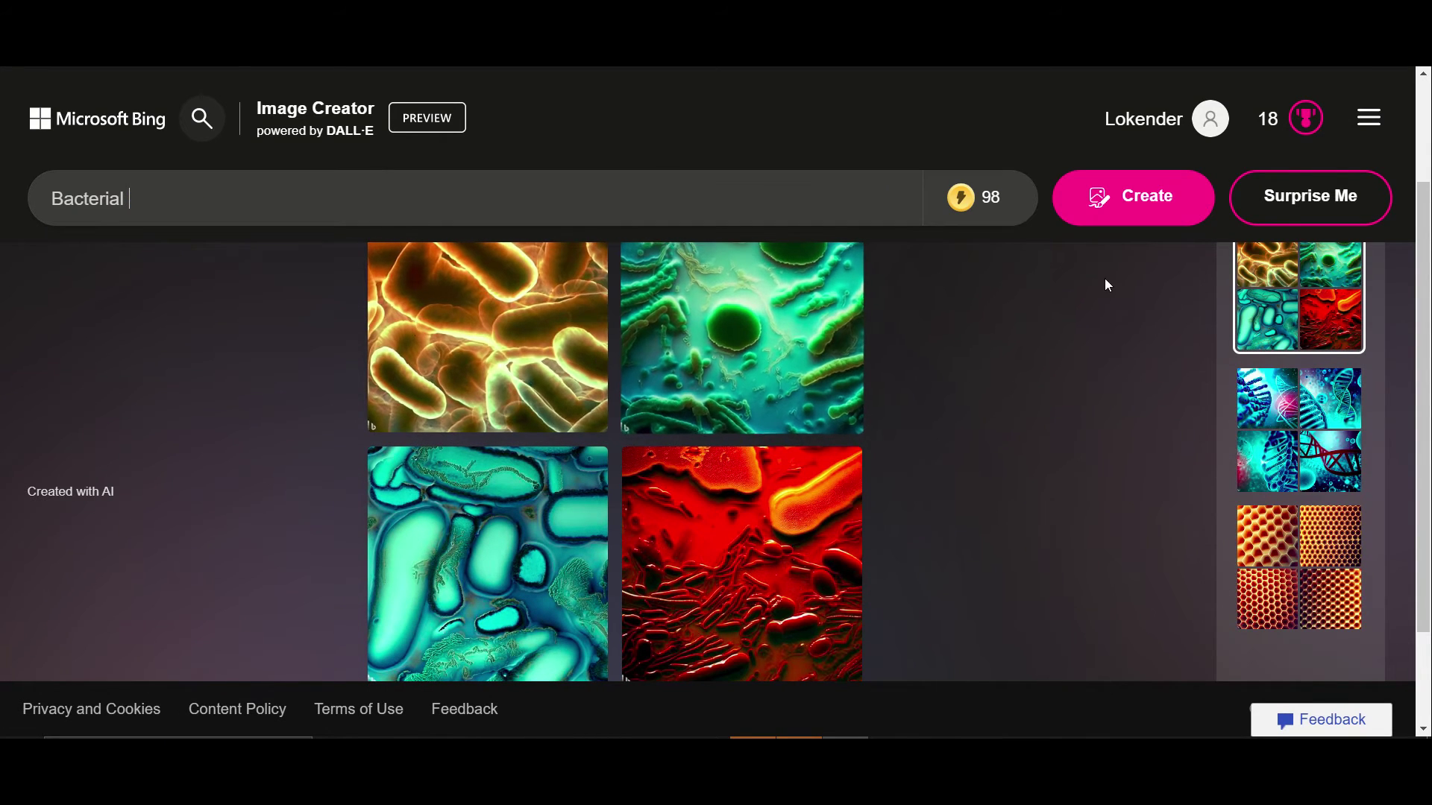
key(BackSpace)
key(BackSpace)
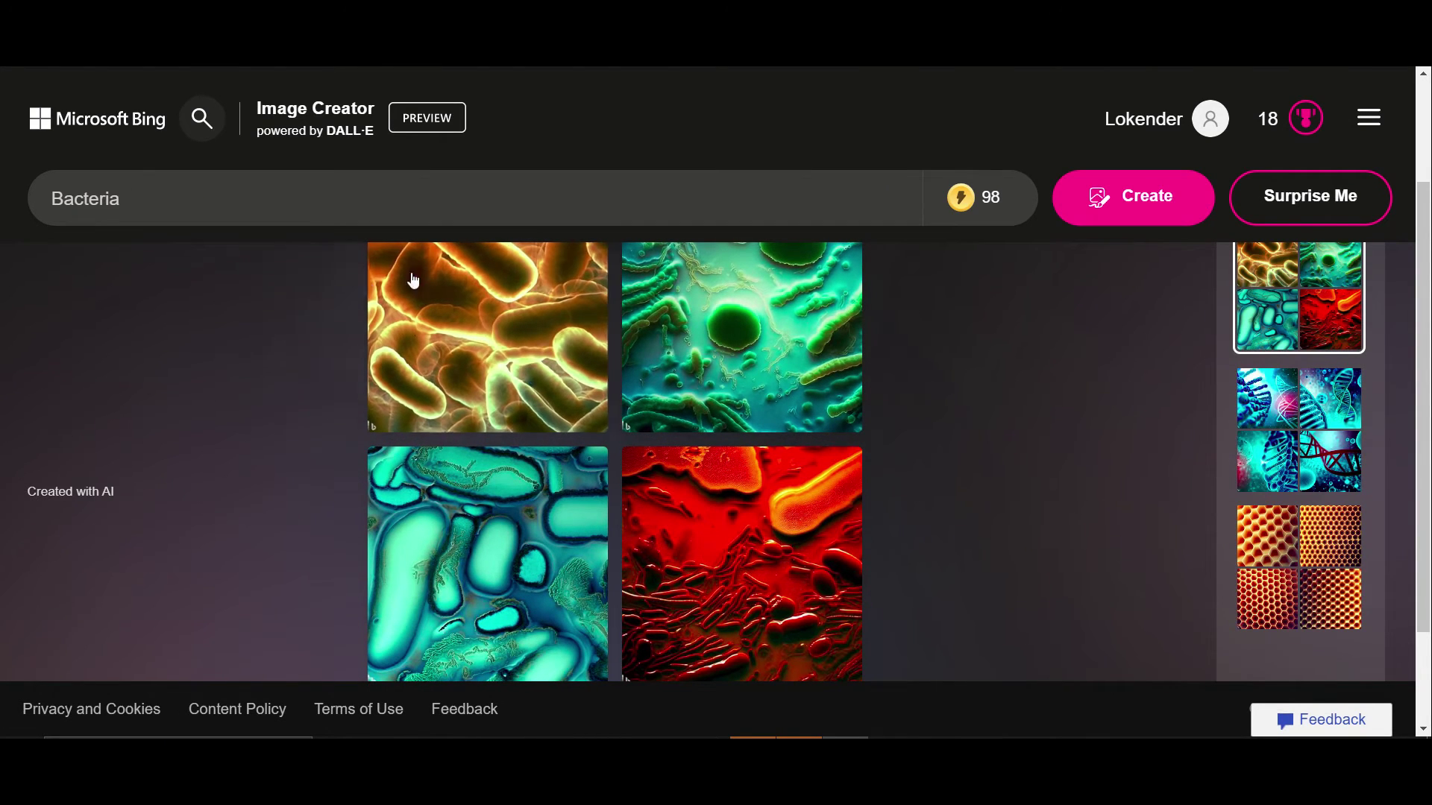
- Create images from the 'Bacteria' prompt and wait for the new set to generate
click(1125, 204)
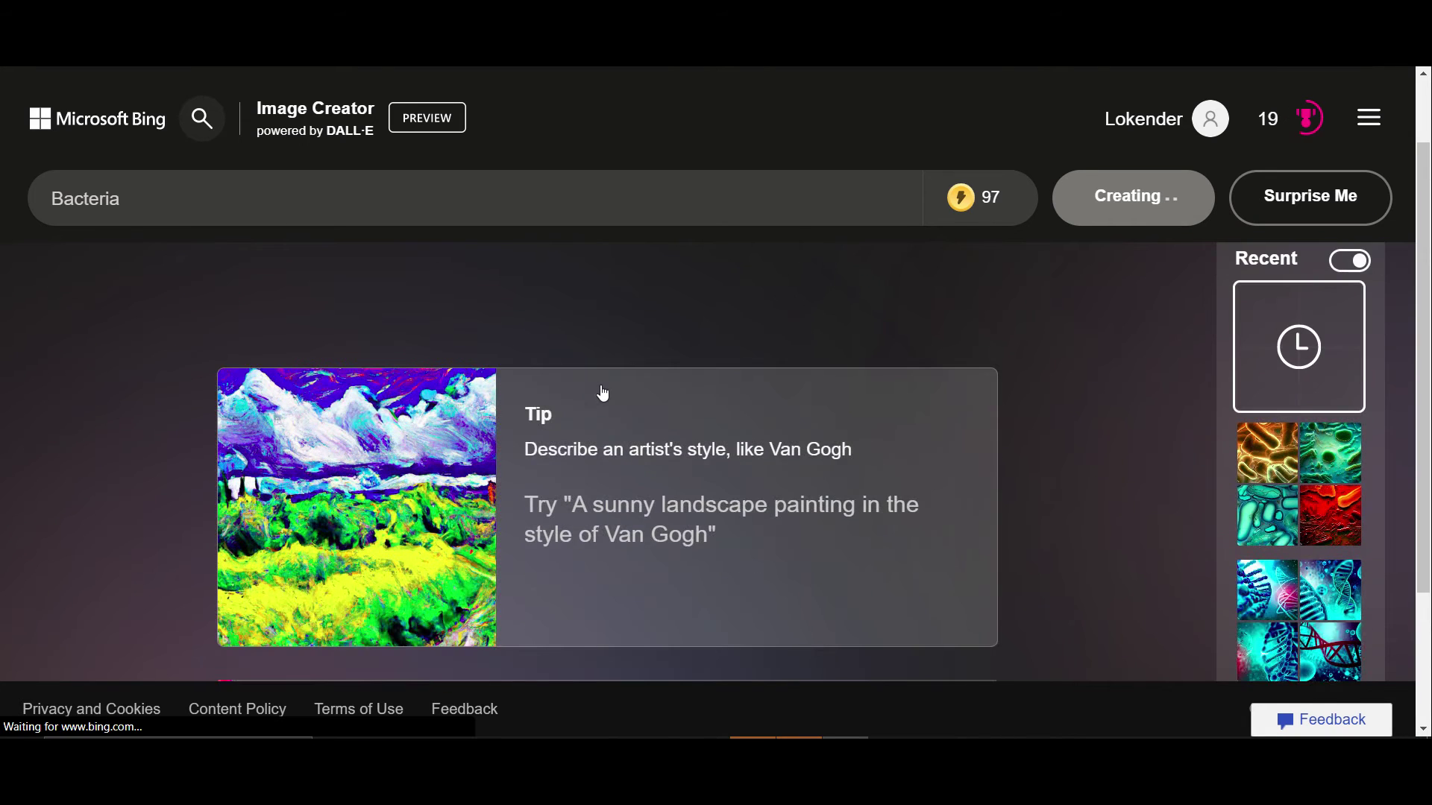
mouse_move(985, 205)
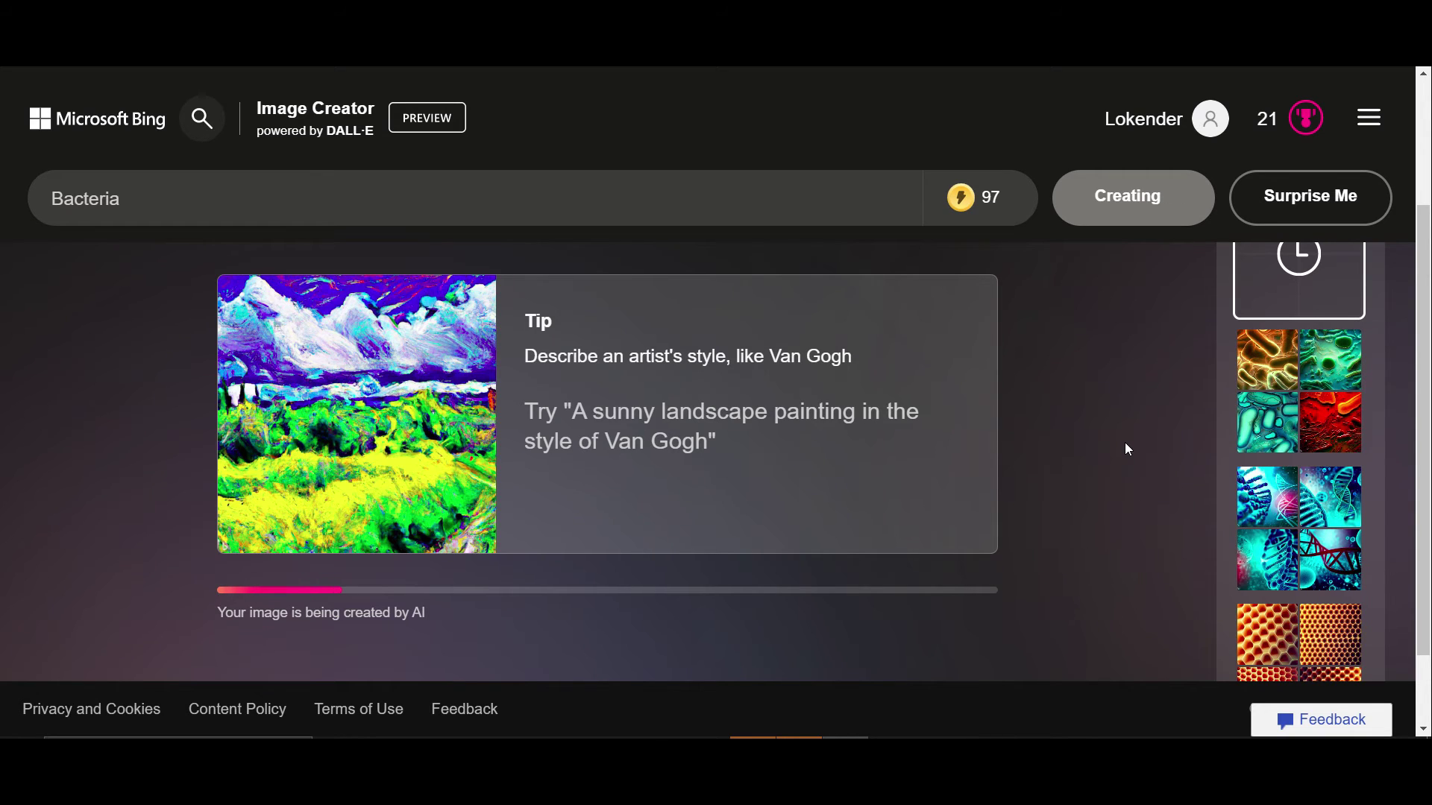
scroll(1125, 444, down, 1)
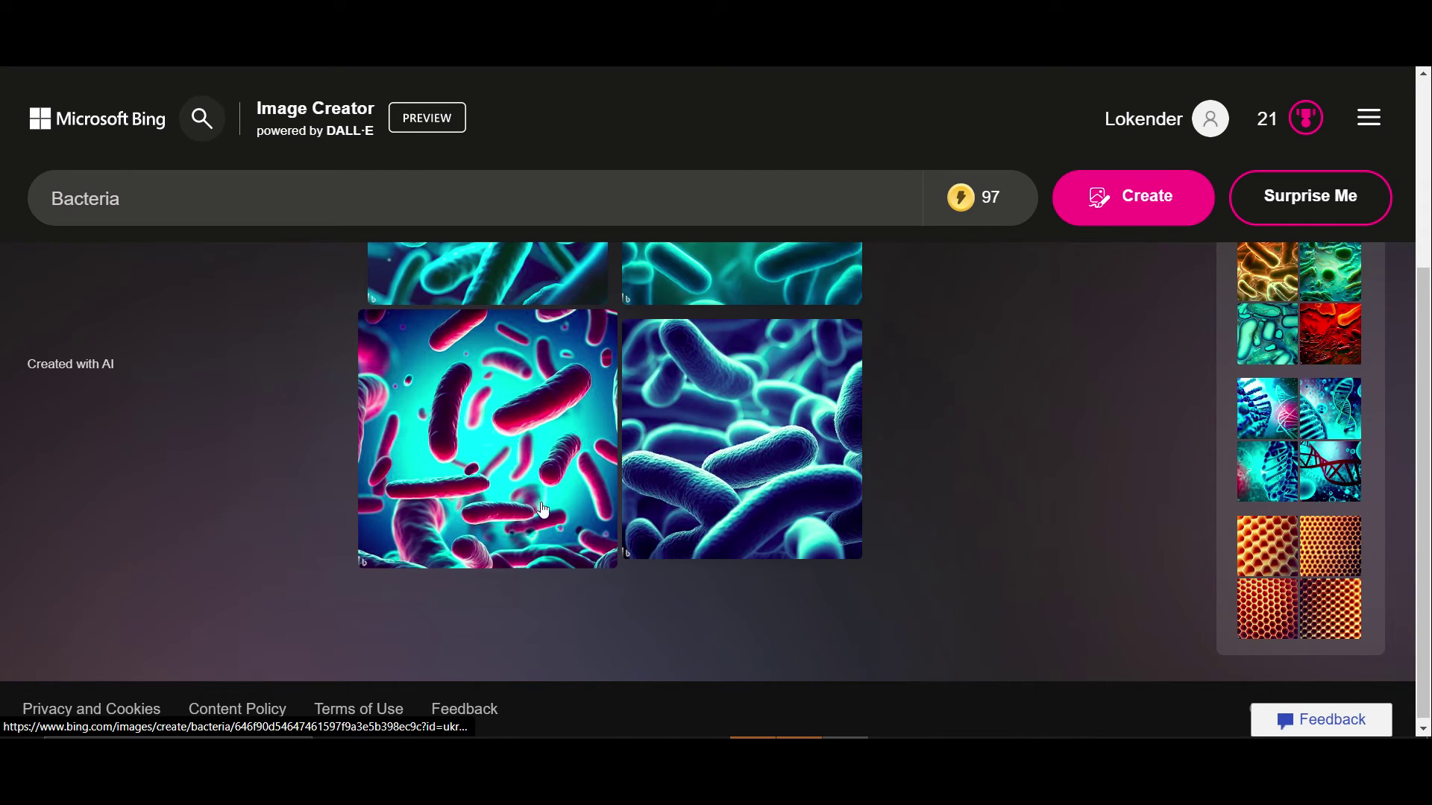
scroll(650, 499, up, 4)
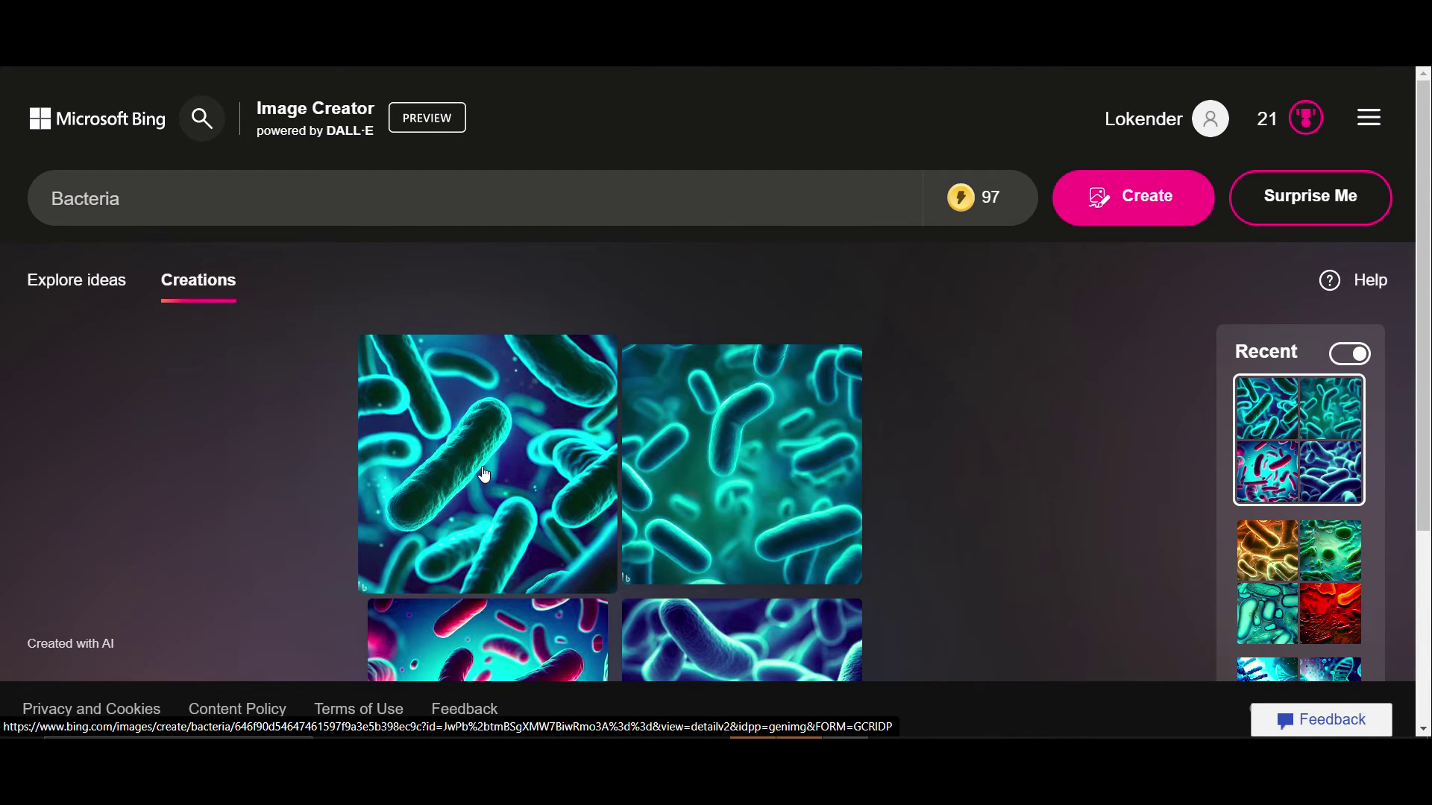
scroll(484, 474, down, 1)
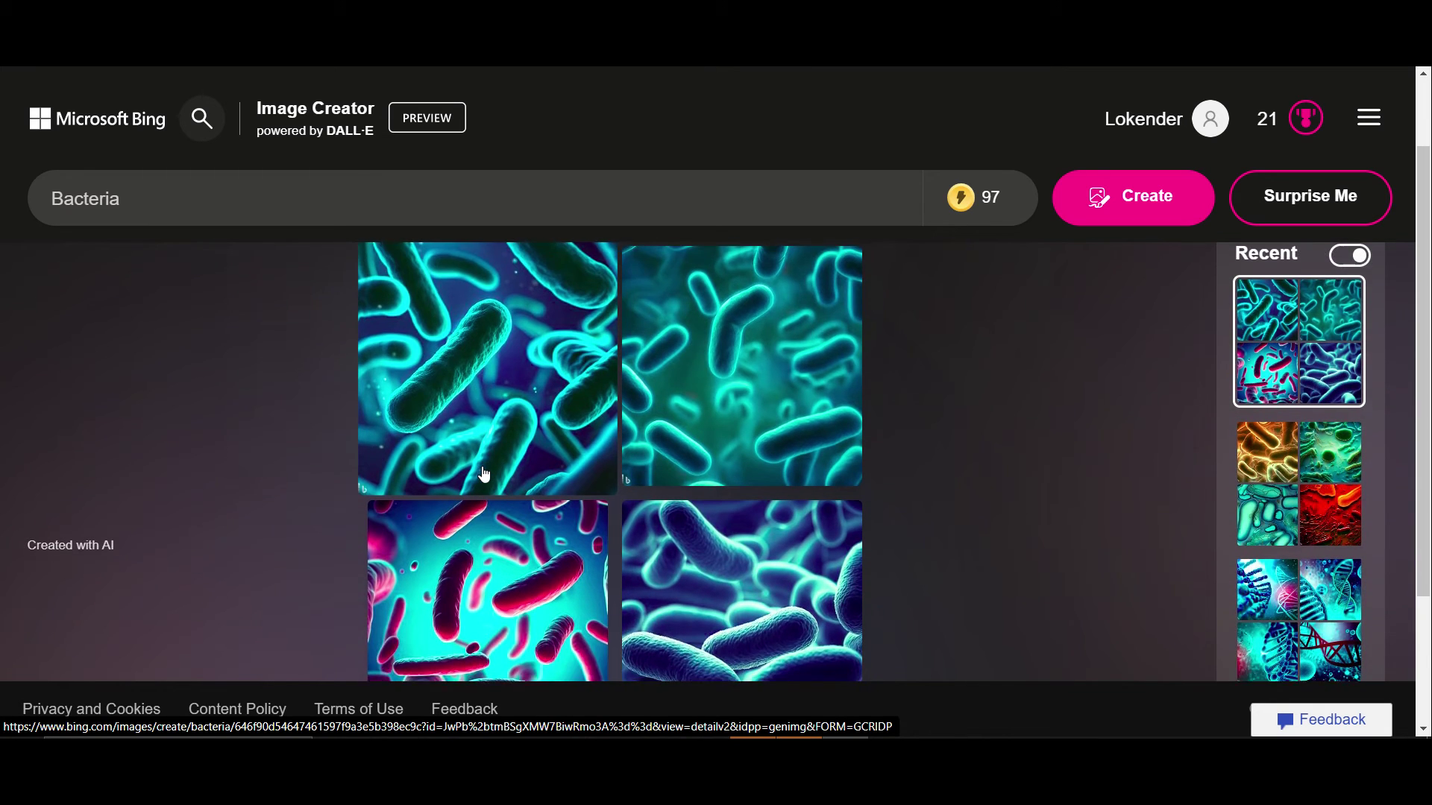
scroll(484, 474, down, 2)
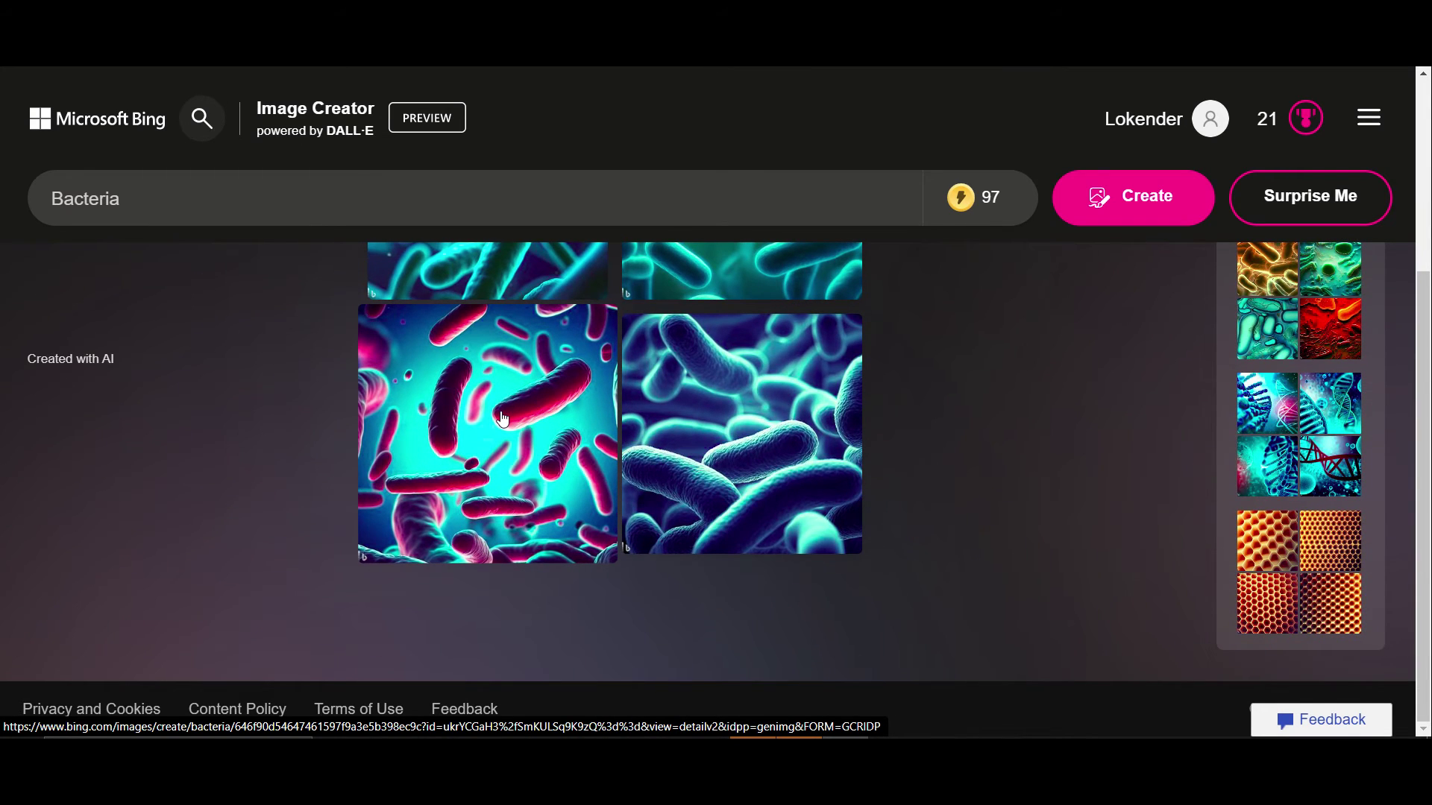
scroll(502, 419, up, 3)
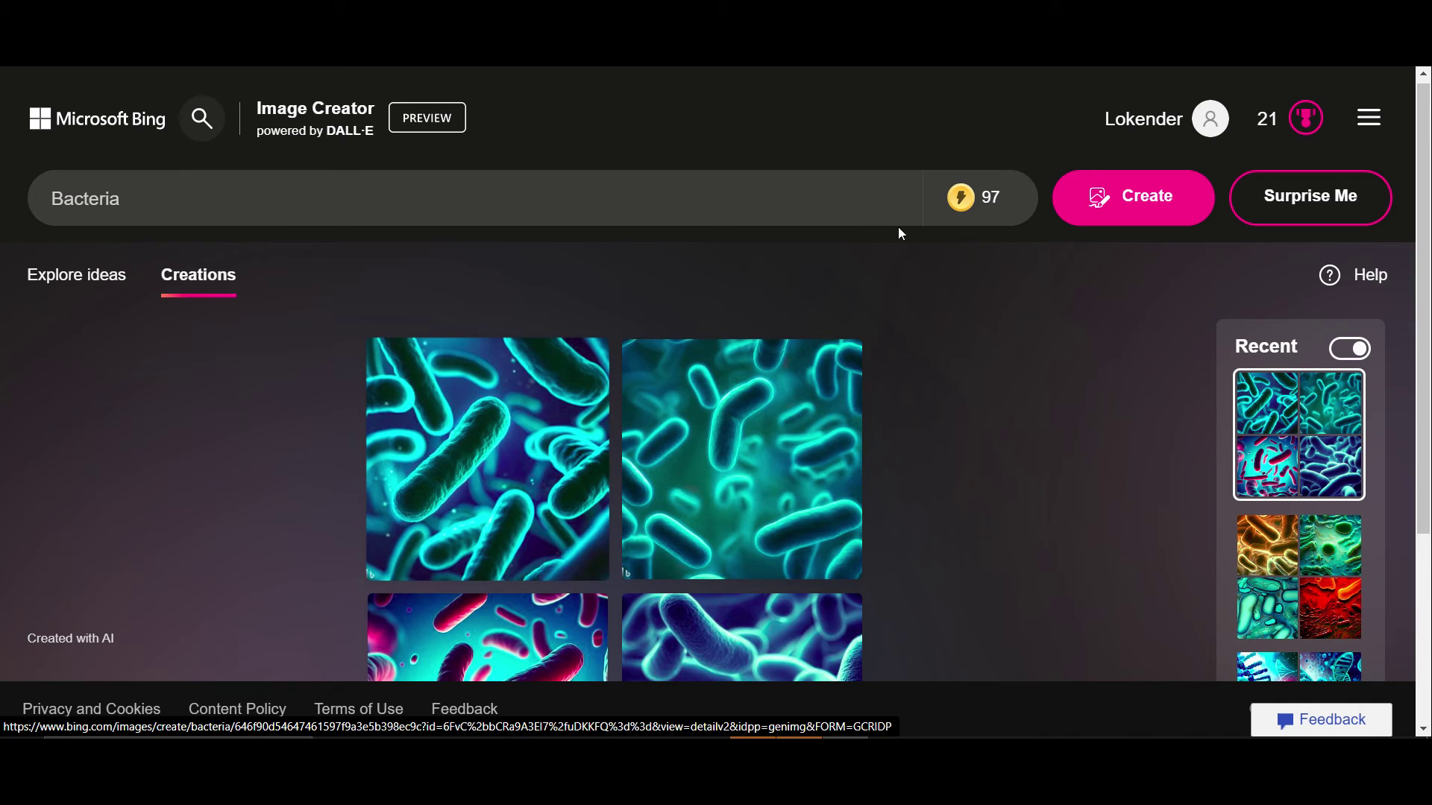
scroll(729, 455, down, 1)
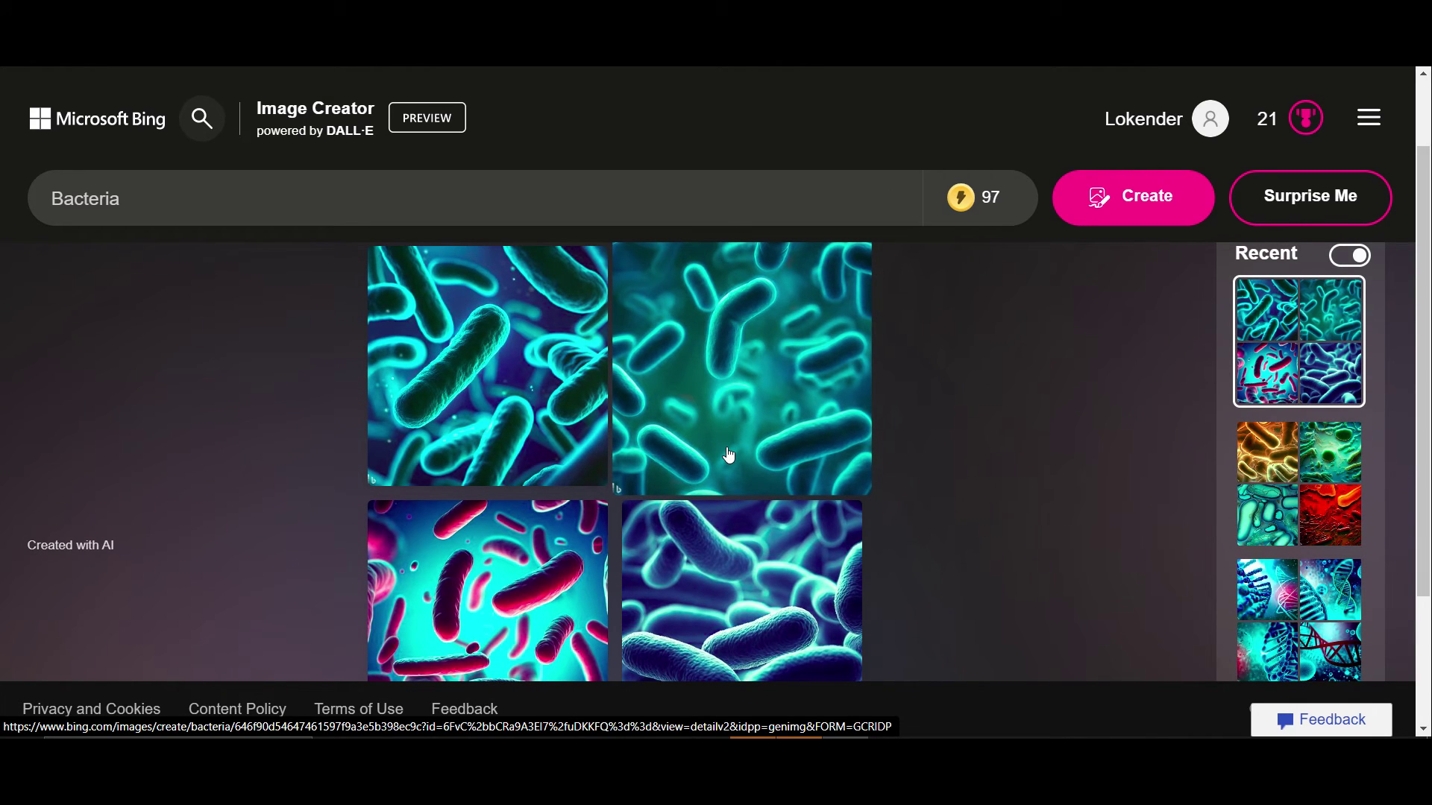
scroll(488, 515, down, 1)
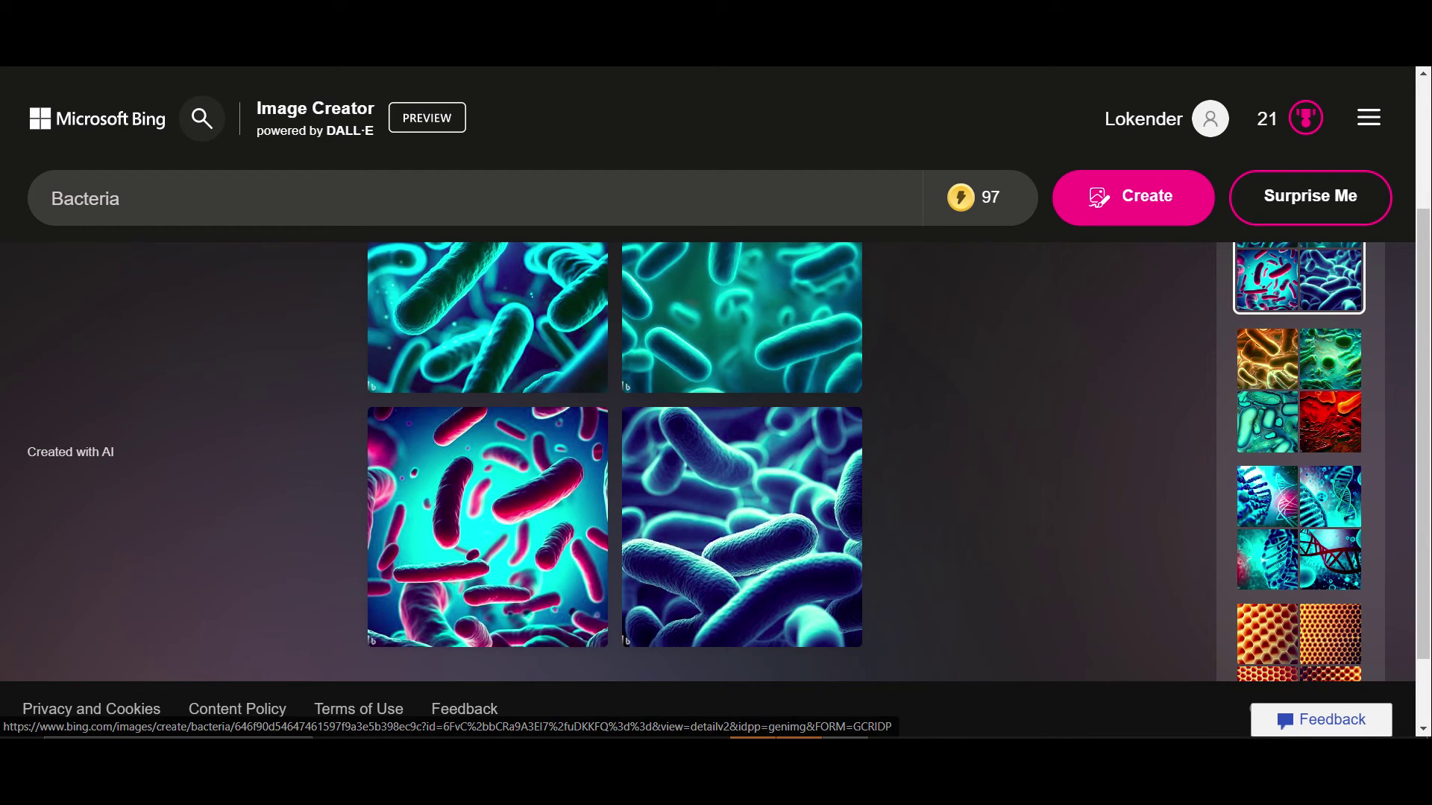
- In a new tab, search Google for 'cdc bacteri images'
key(ctrl+t)
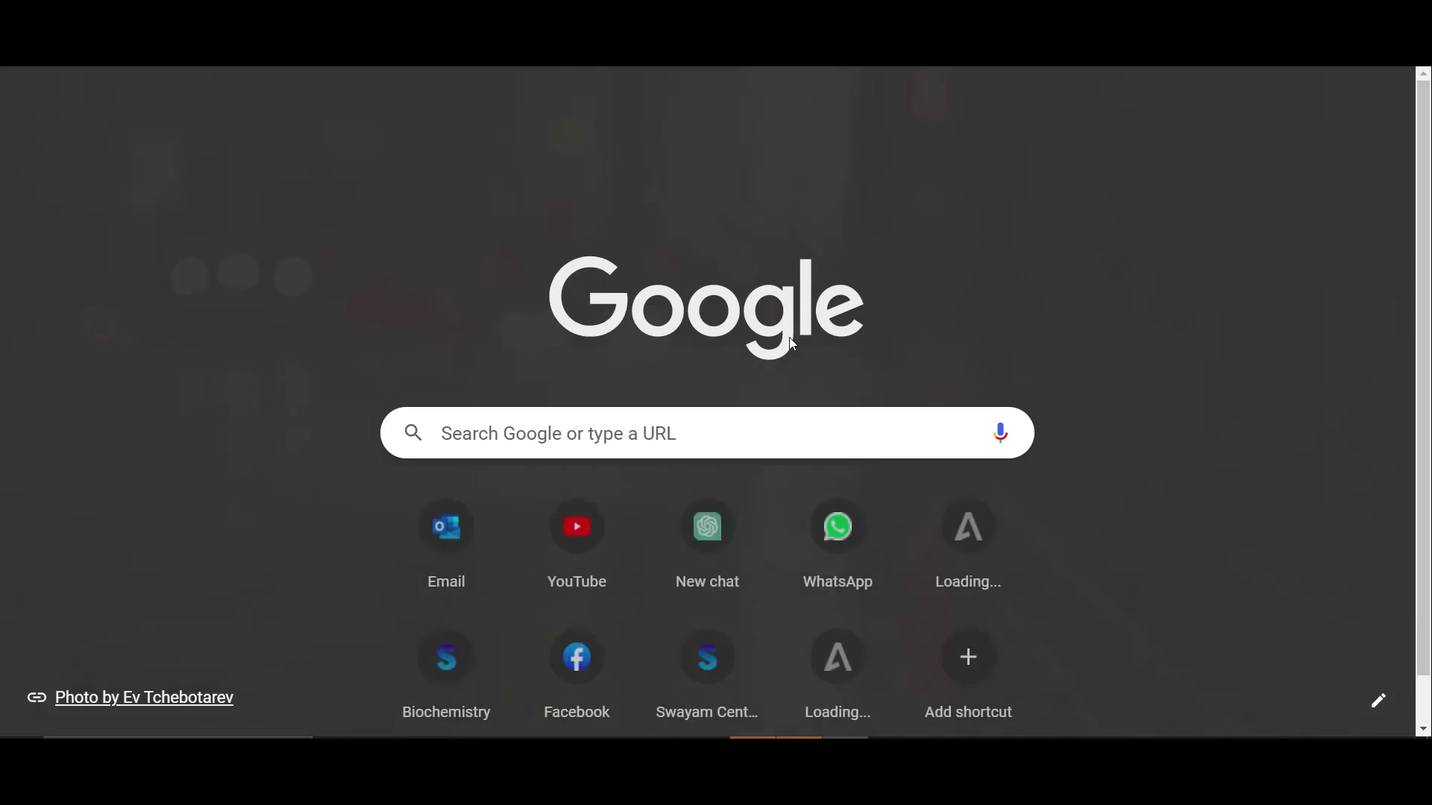
click(727, 432)
text(cdc)
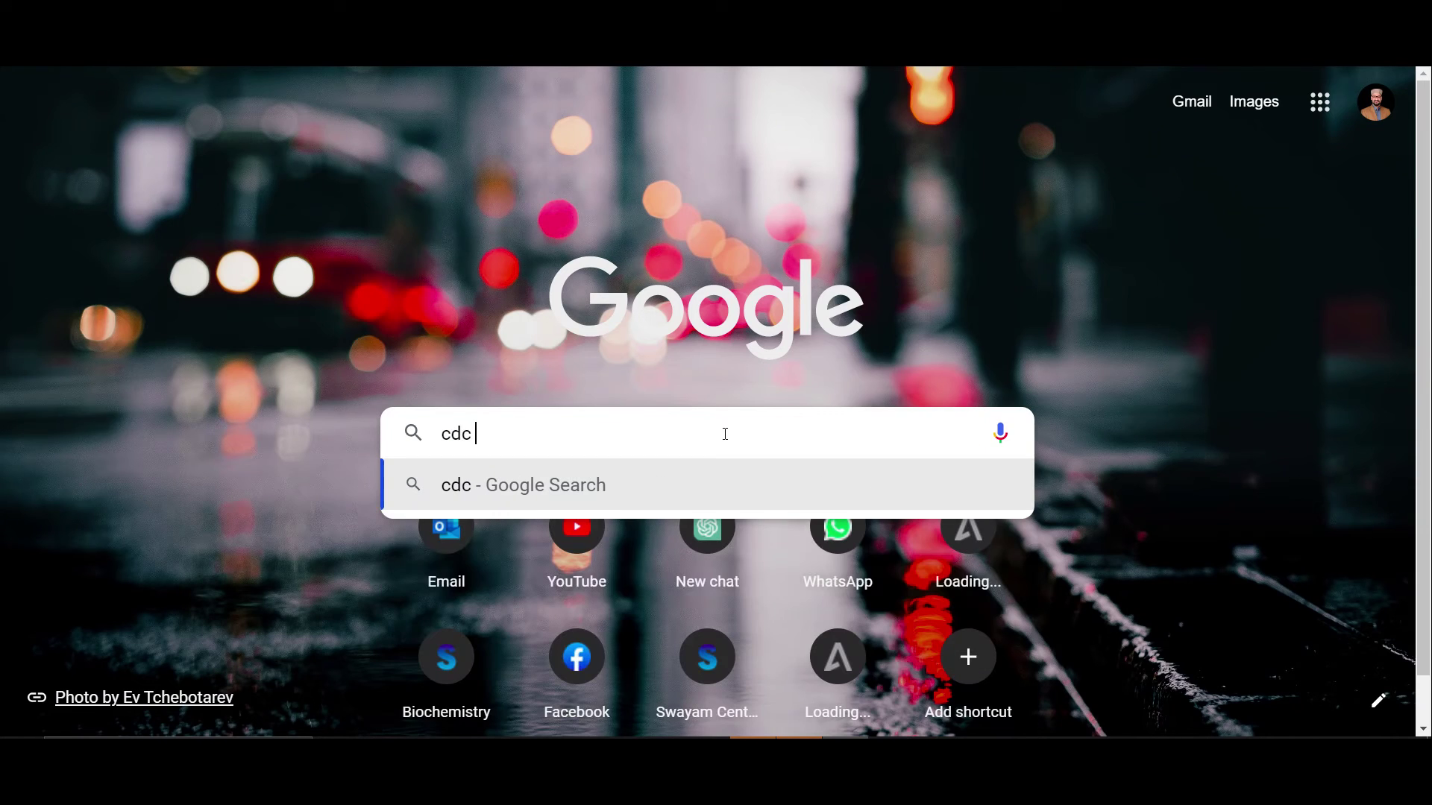
text( p)
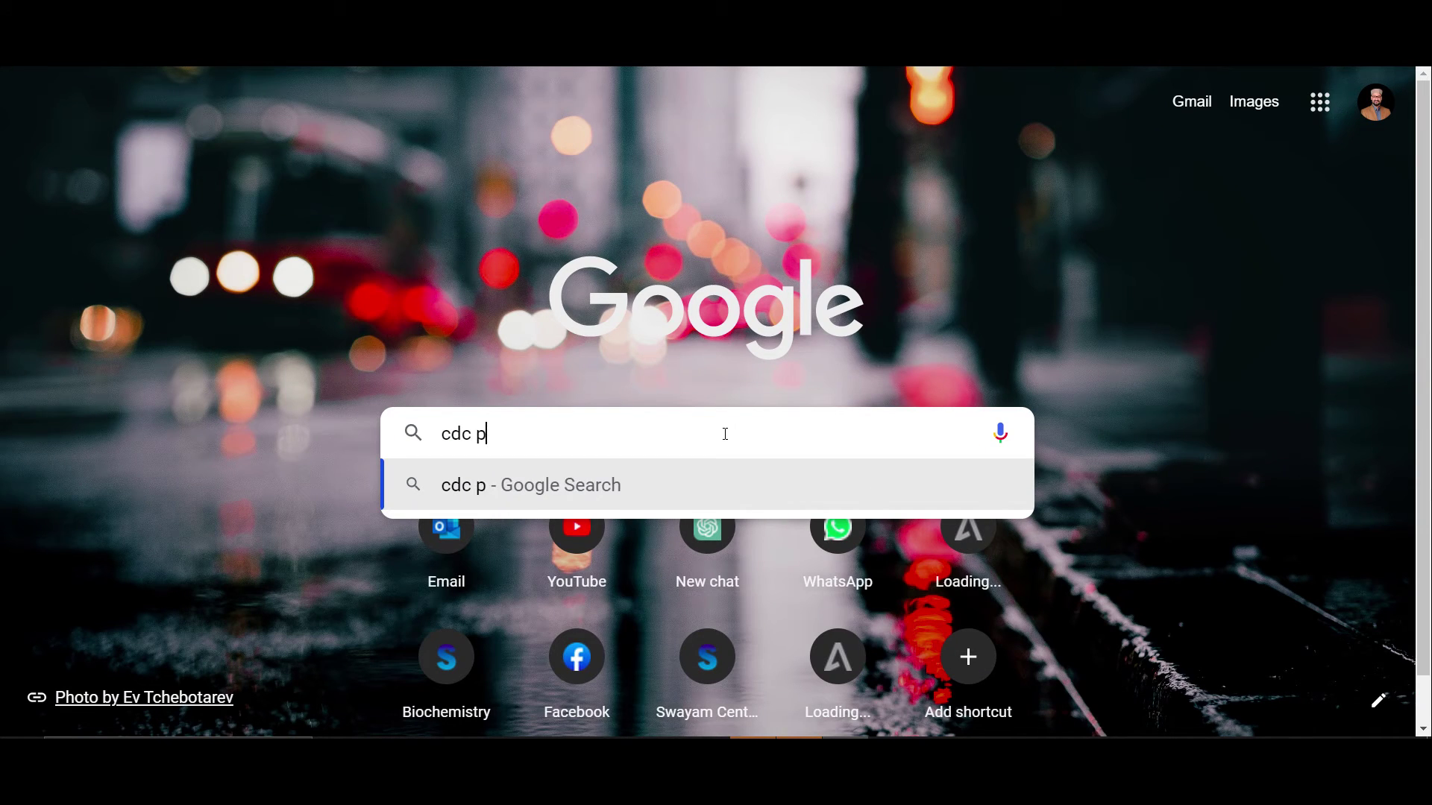
key(BackSpace)
text(bacter)
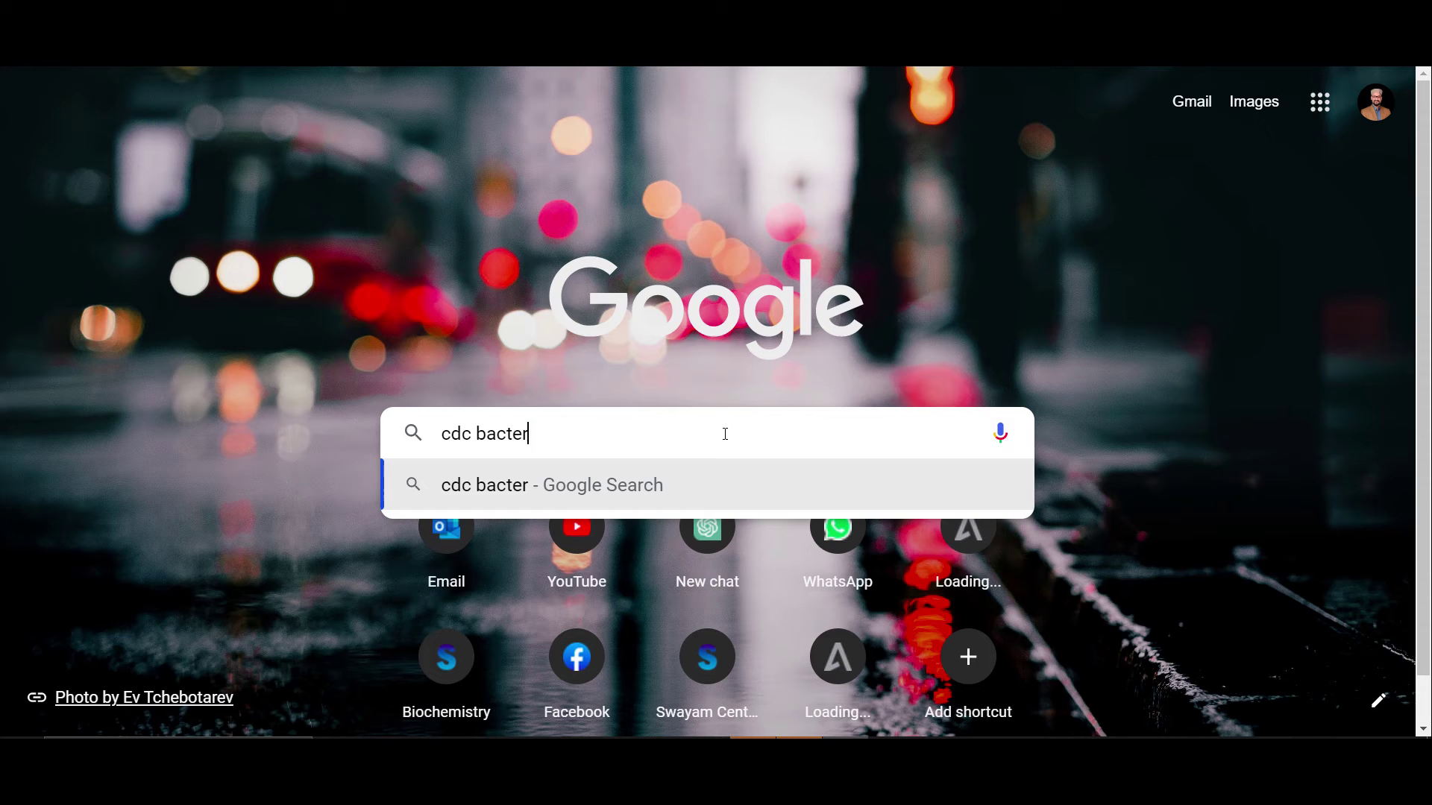
text(i image)
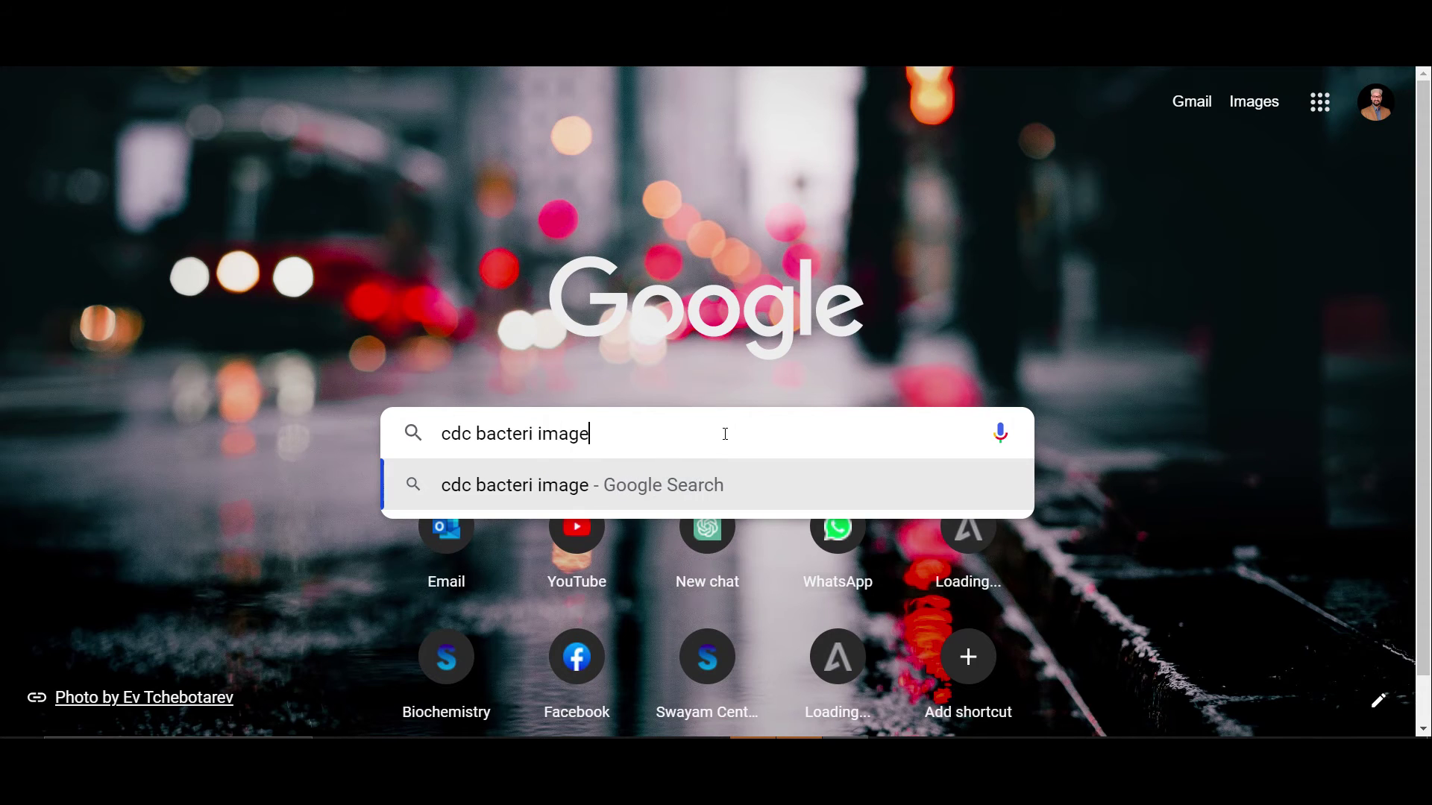
text(s)
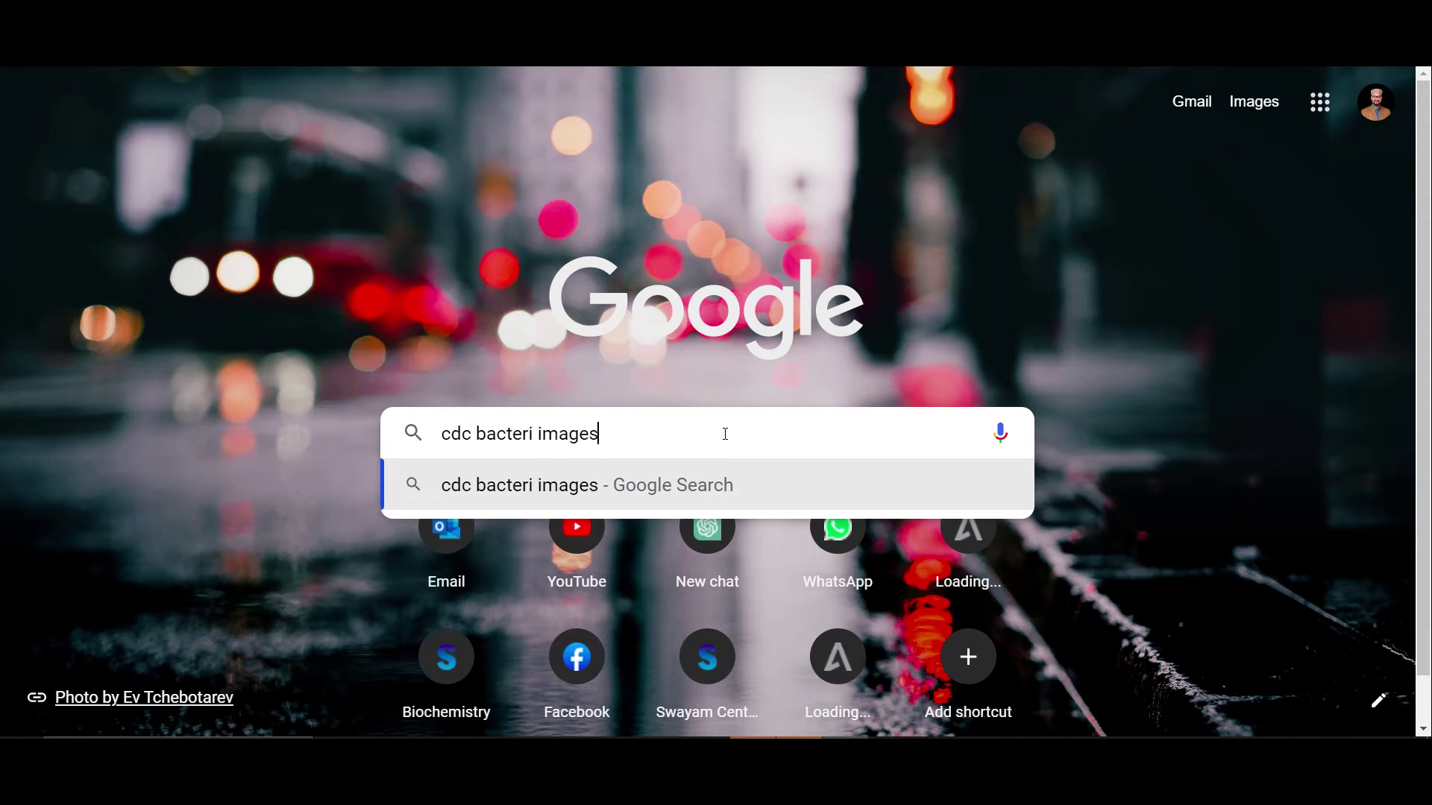
key(Return)
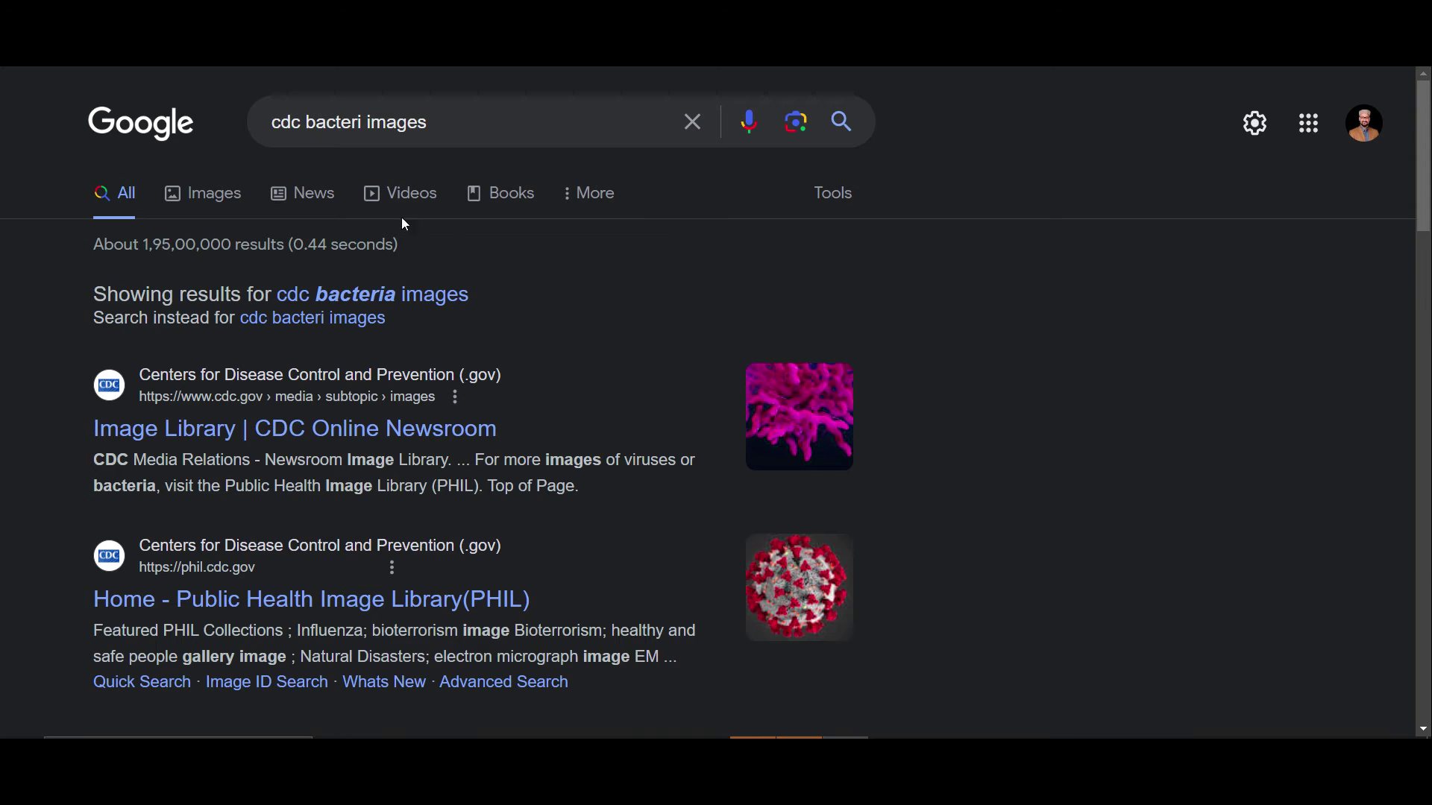
- Switch to image results and preview the 2019 Antibiotic Resistance Threats picture
click(216, 201)
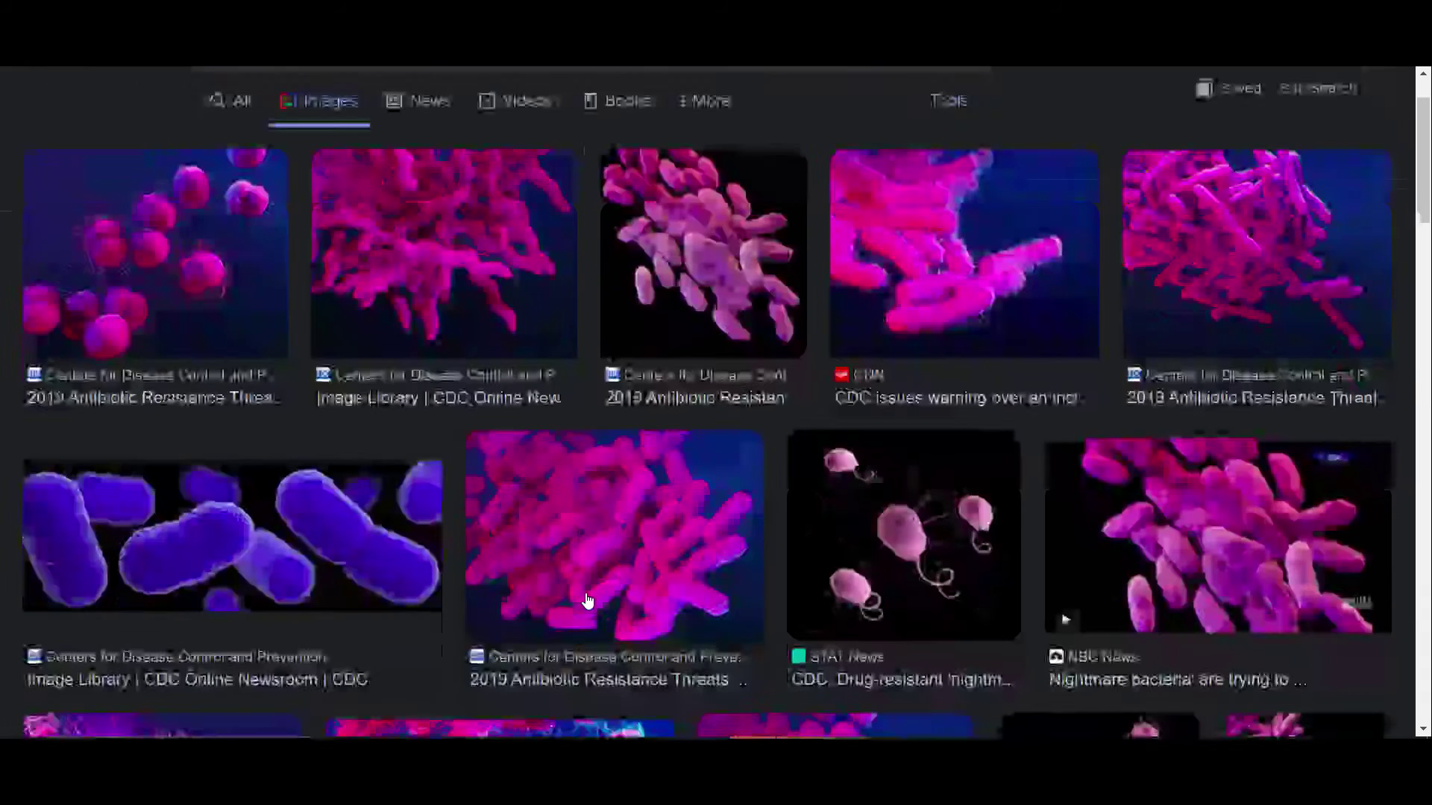
scroll(585, 598, down, 1)
click(646, 510)
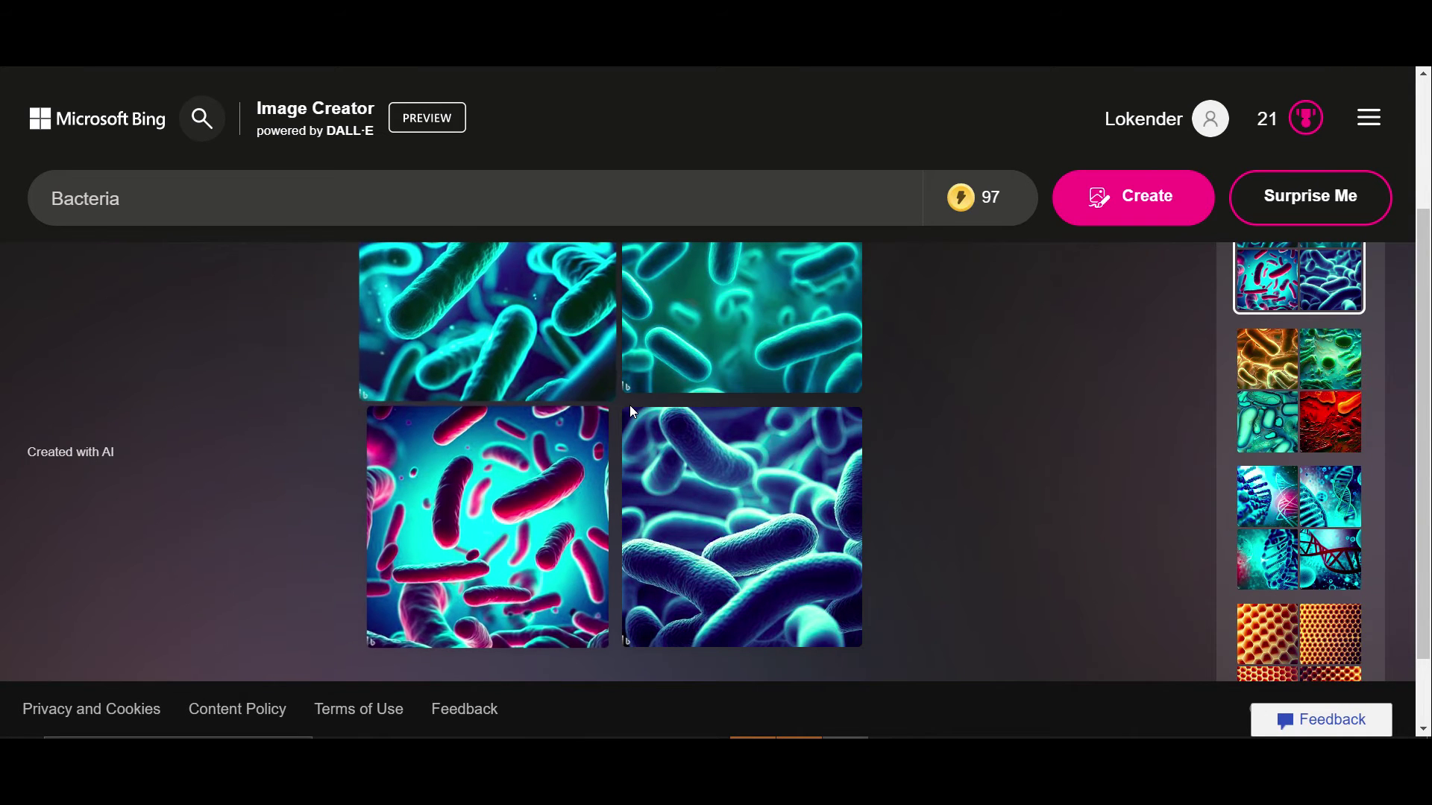
- Compare the CDC image results with the AI-generated Bacteria images in the Bing tab
scroll(629, 406, up, 1)
scroll(731, 482, down, 2)
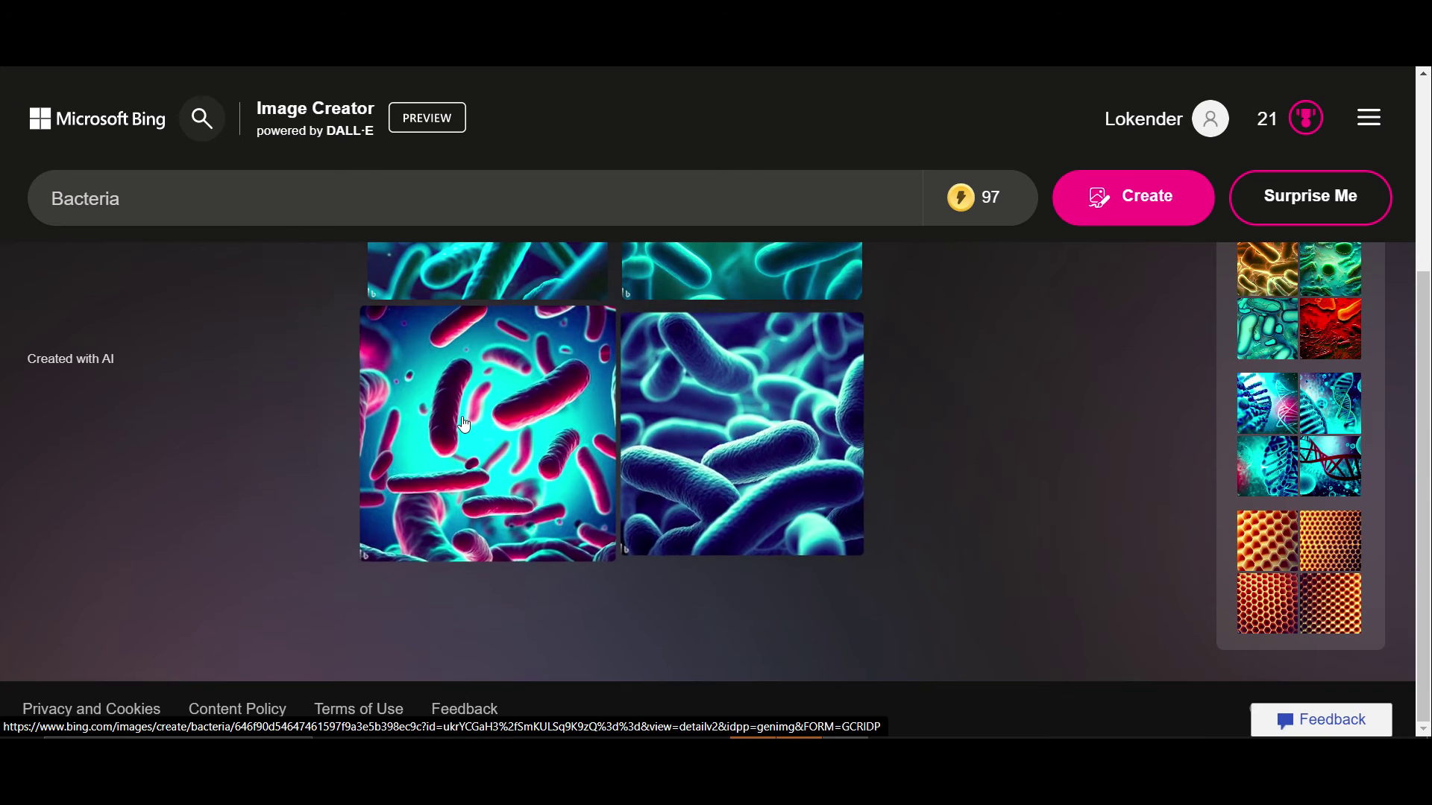
key(ctrl+Tab)
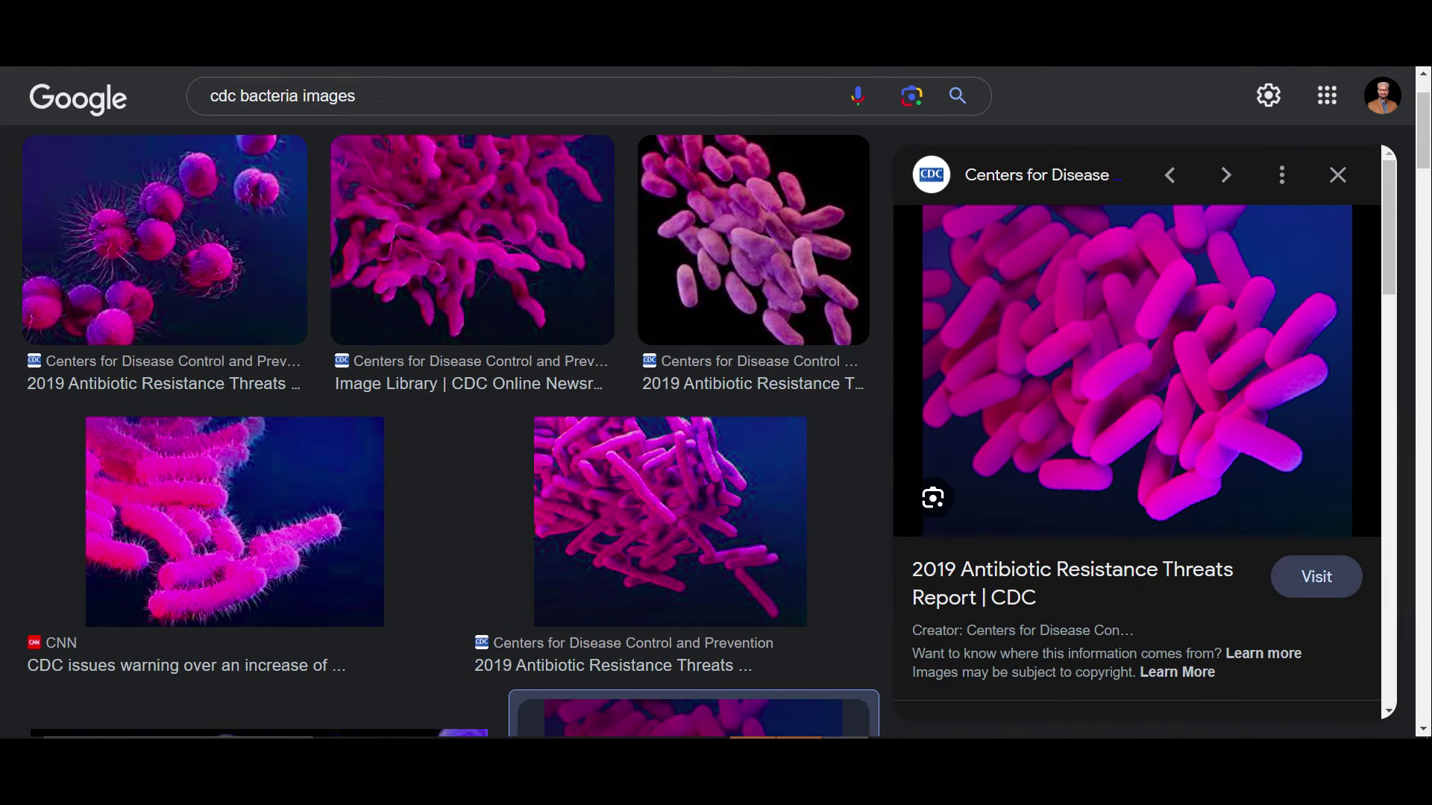
key(ctrl+Tab)
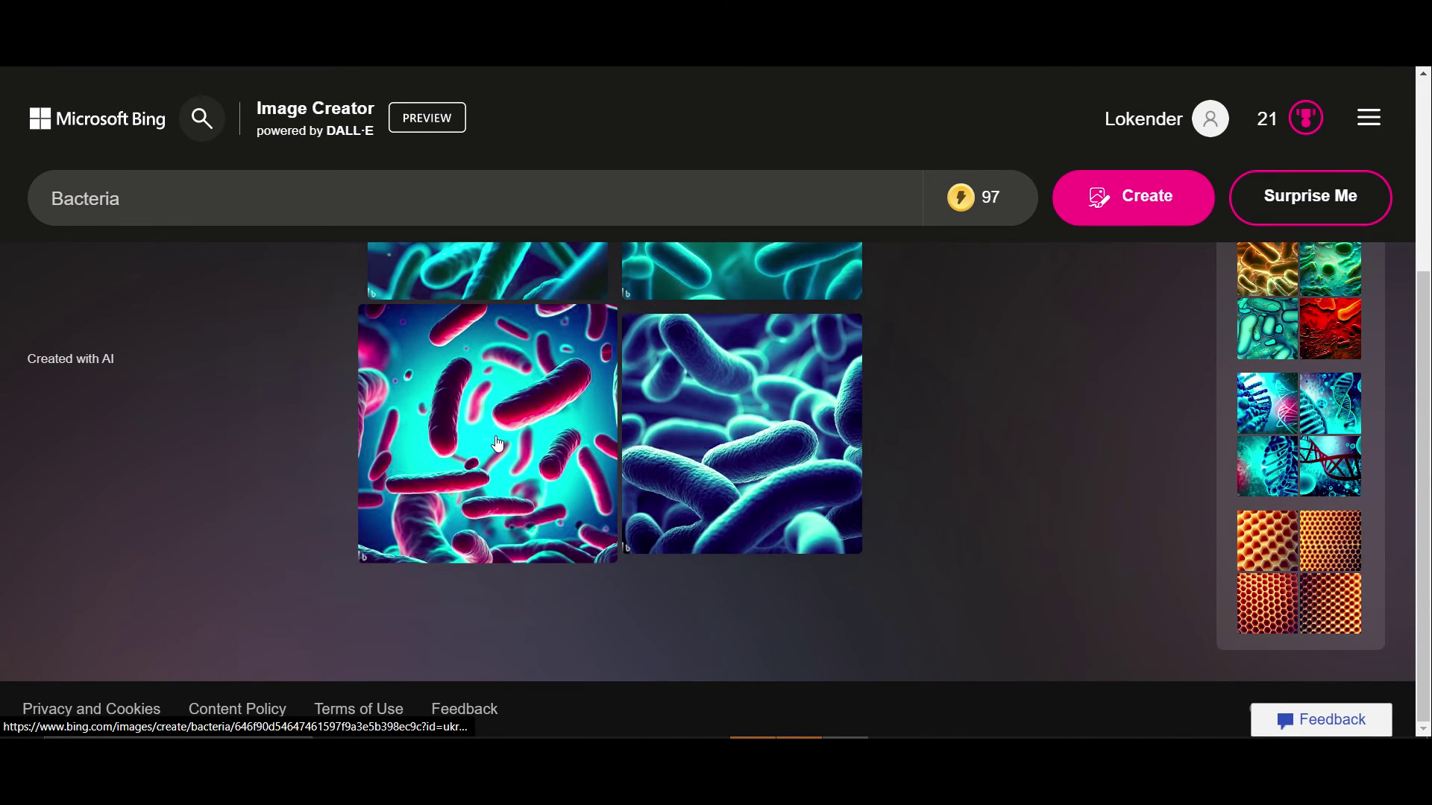
scroll(517, 445, up, 2)
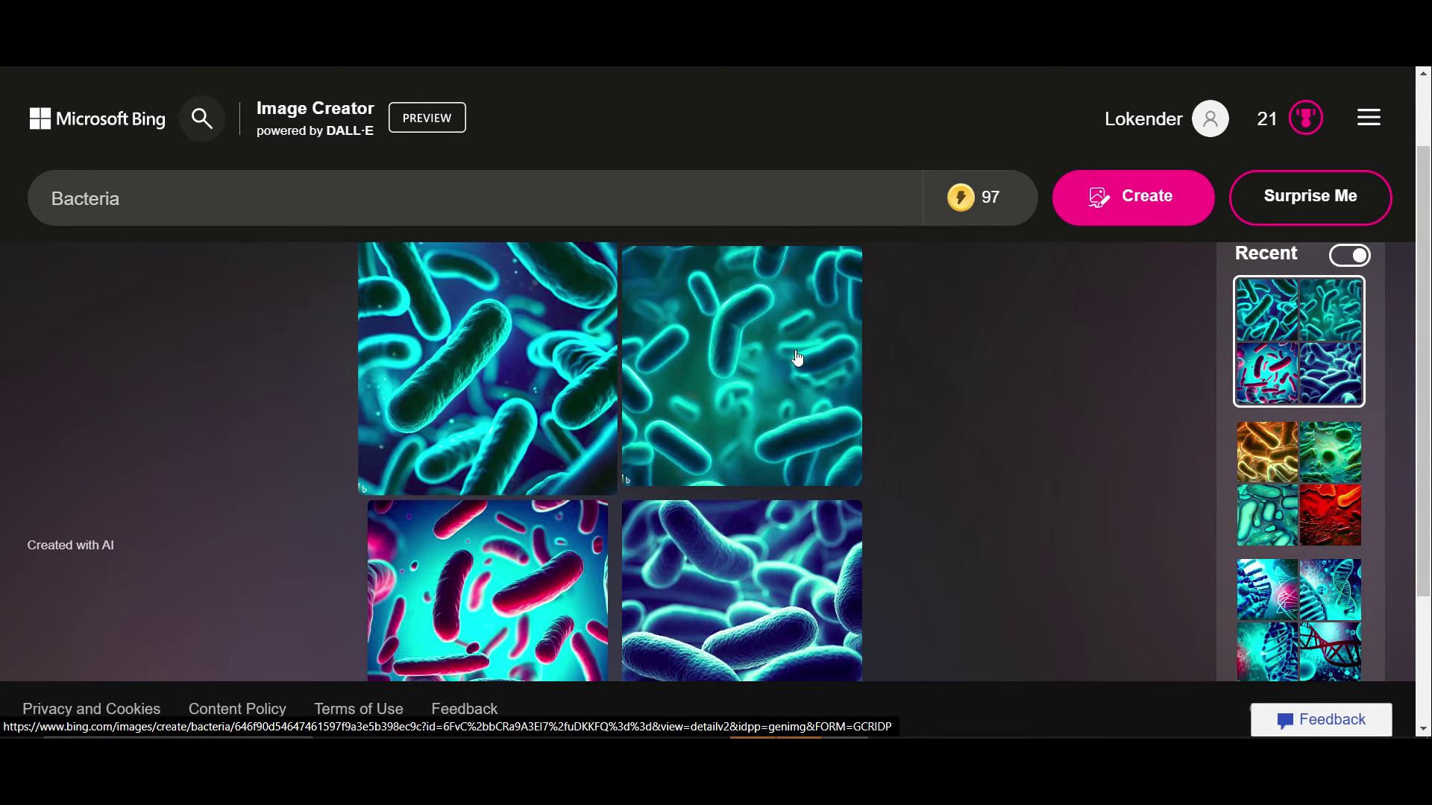
- Back in the CDC results, preview the Weill Cornell Gut Microbes image
key(ctrl+Tab)
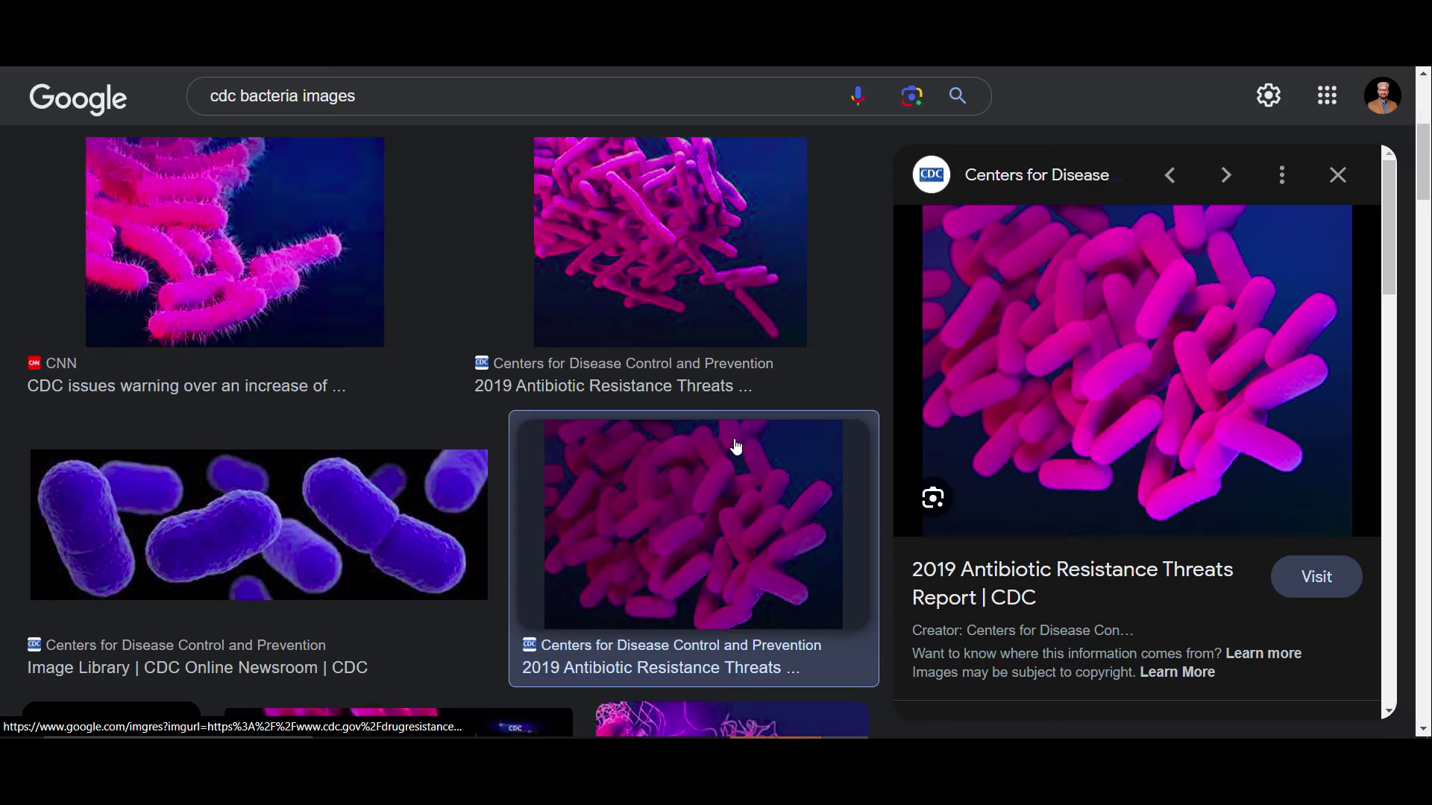
scroll(737, 446, down, 7)
scroll(711, 460, down, 1)
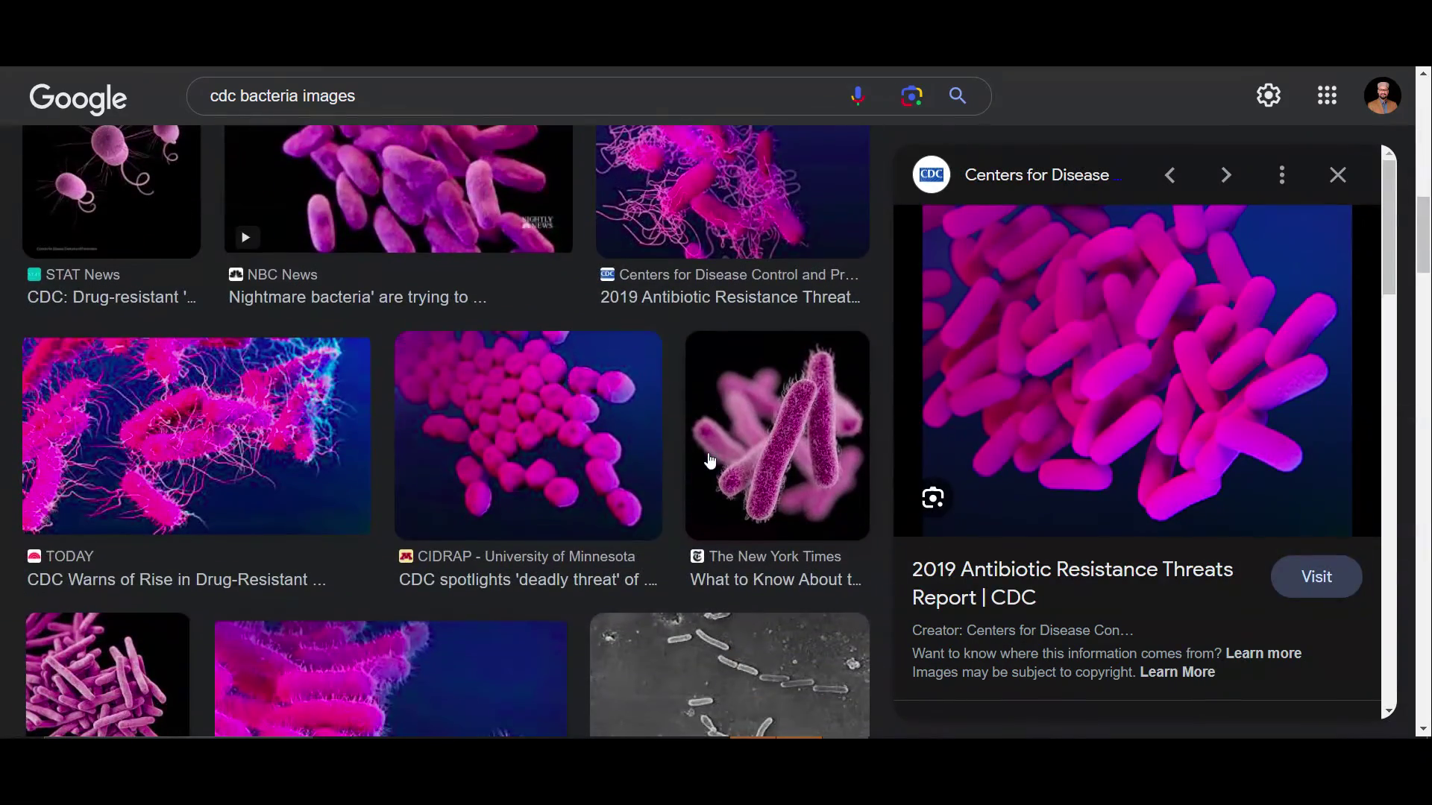
scroll(711, 460, down, 3)
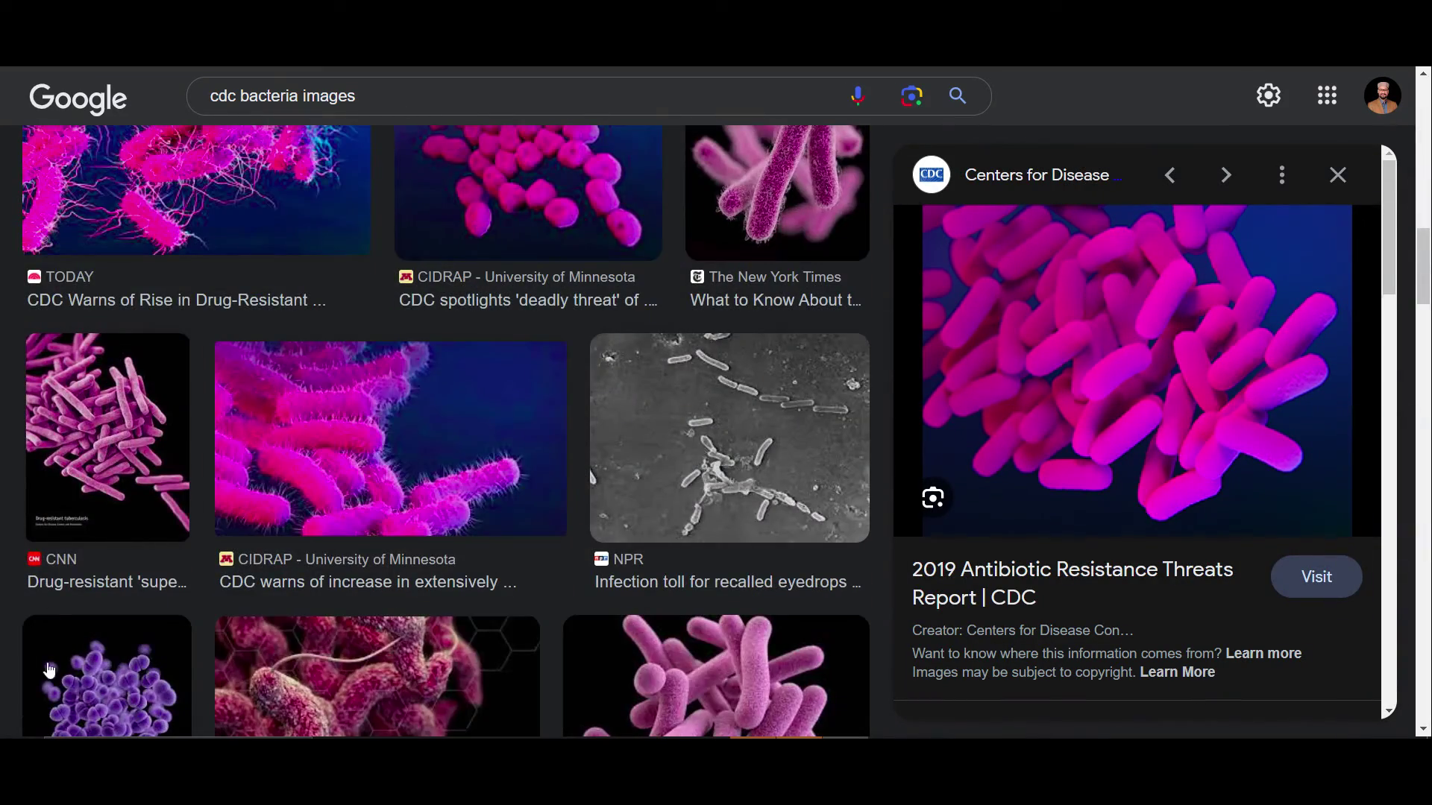
scroll(654, 621, down, 2)
click(654, 622)
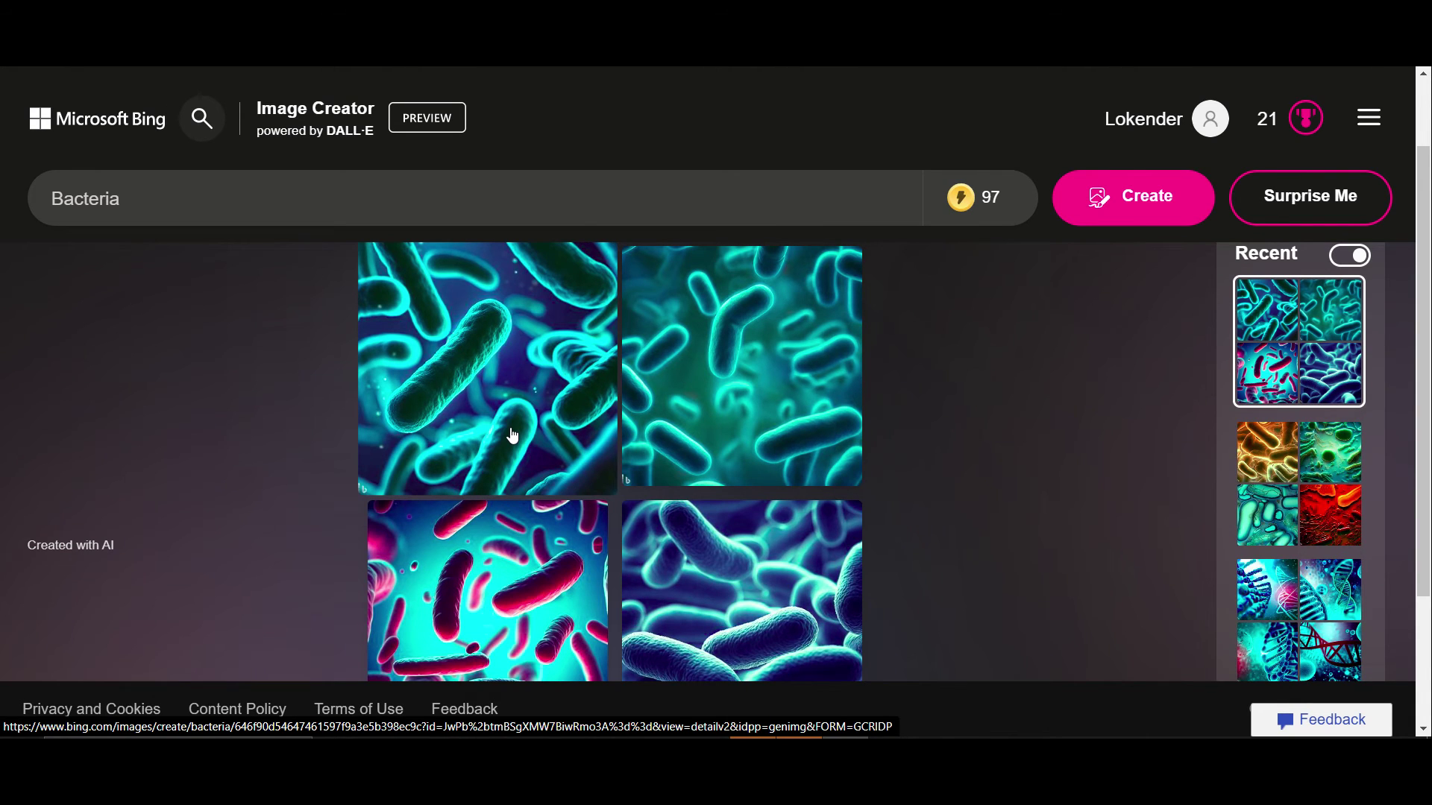
- Scroll through the page to review the bacteria images
scroll(682, 477, down, 1)
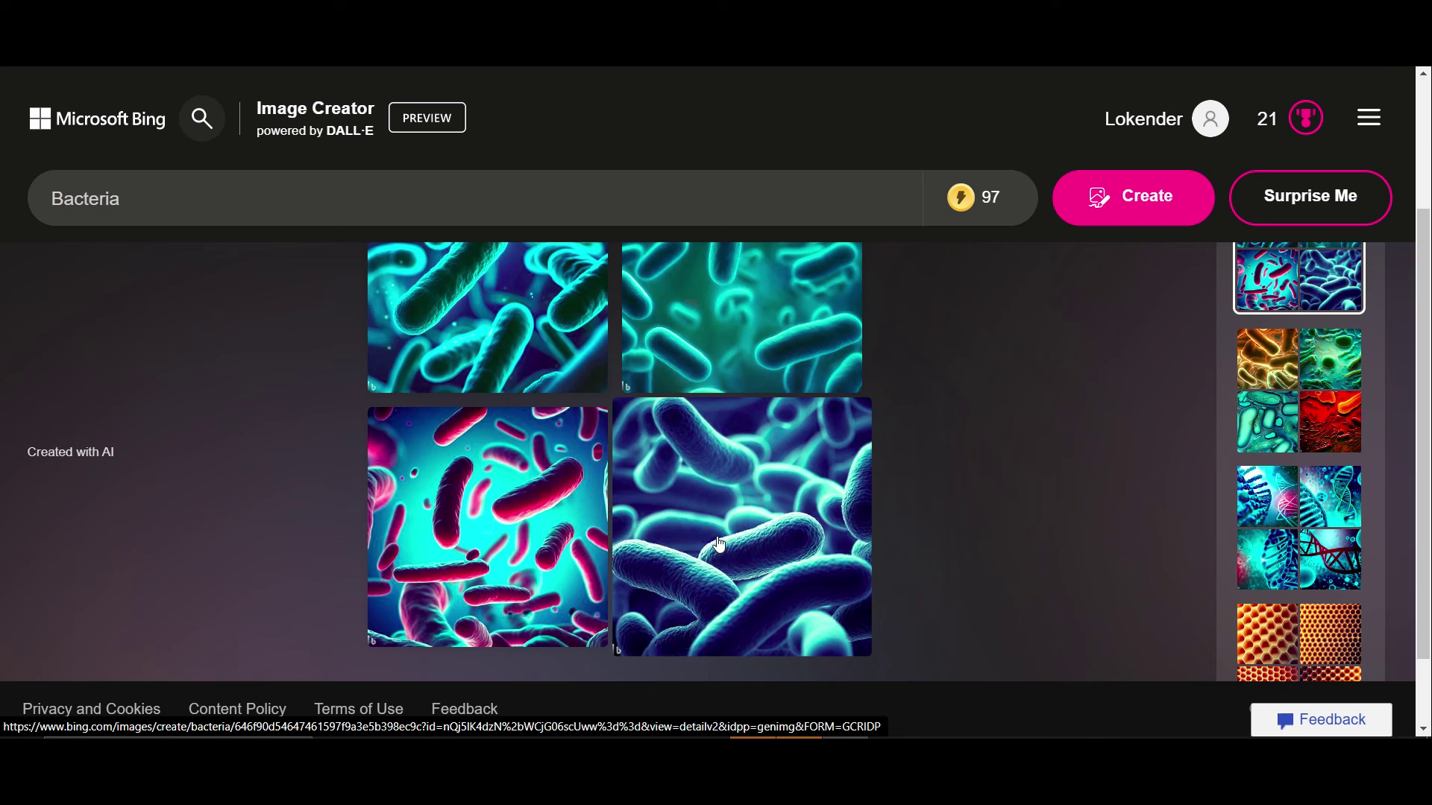
scroll(447, 484, down, 1)
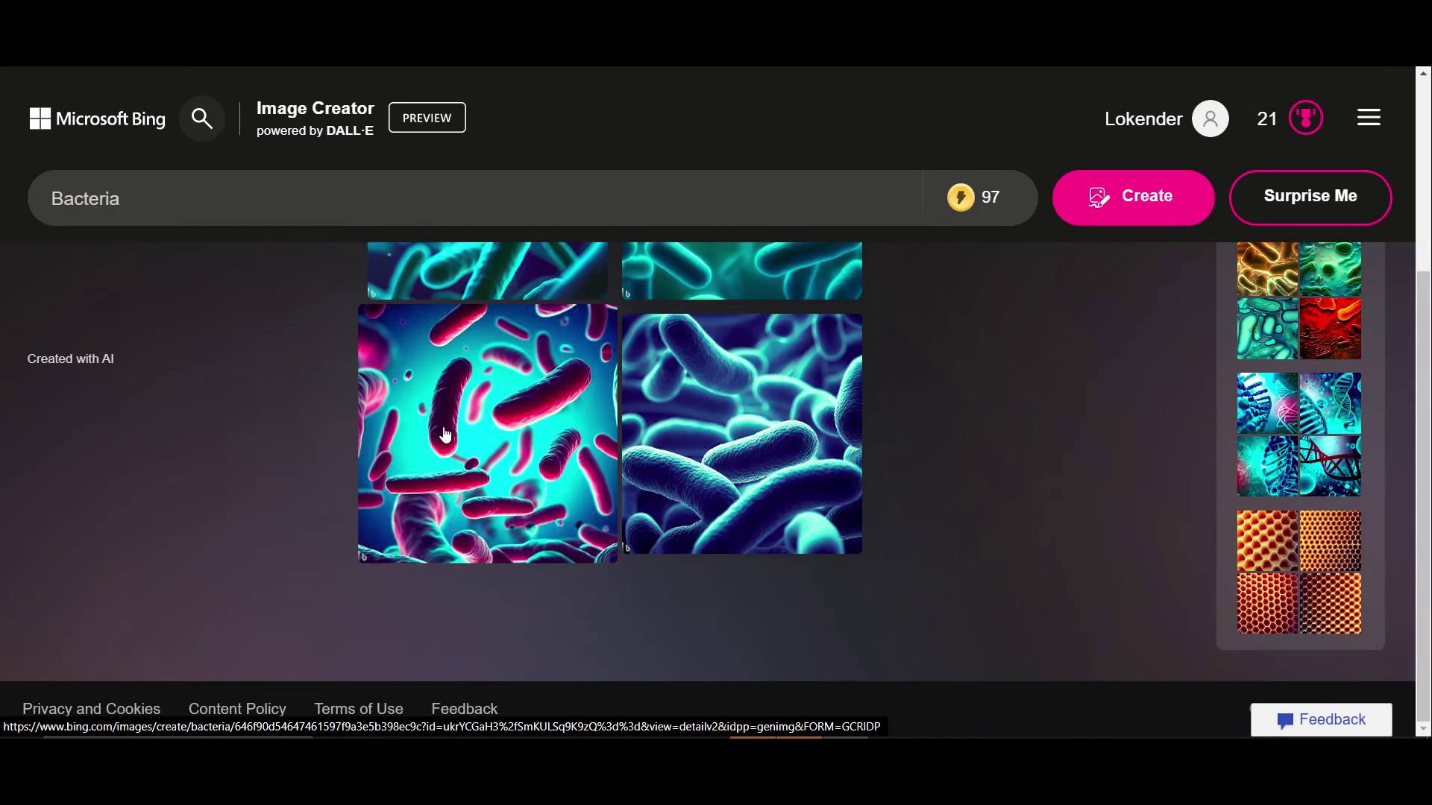
scroll(445, 434, up, 2)
scroll(447, 436, up, 1)
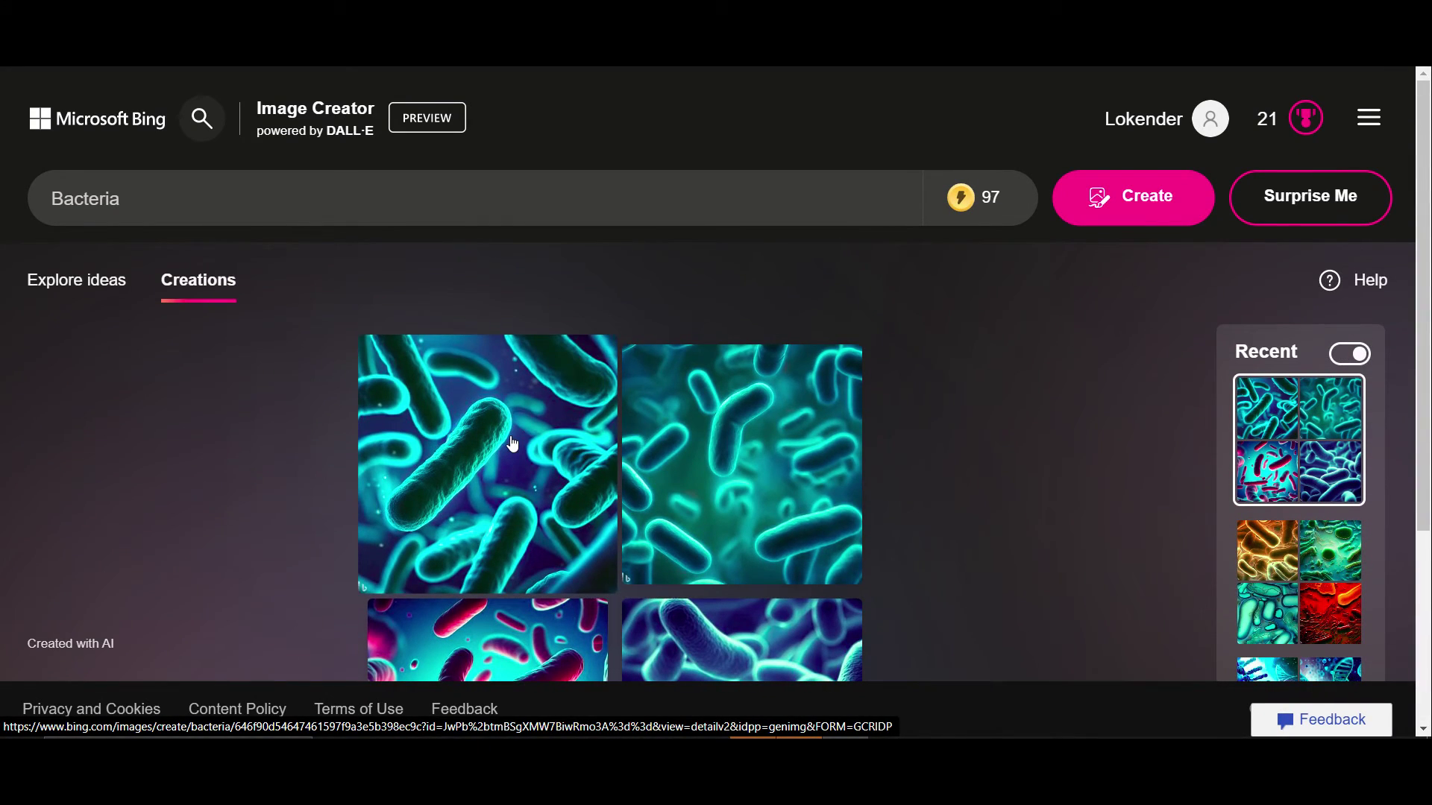
scroll(729, 444, down, 1)
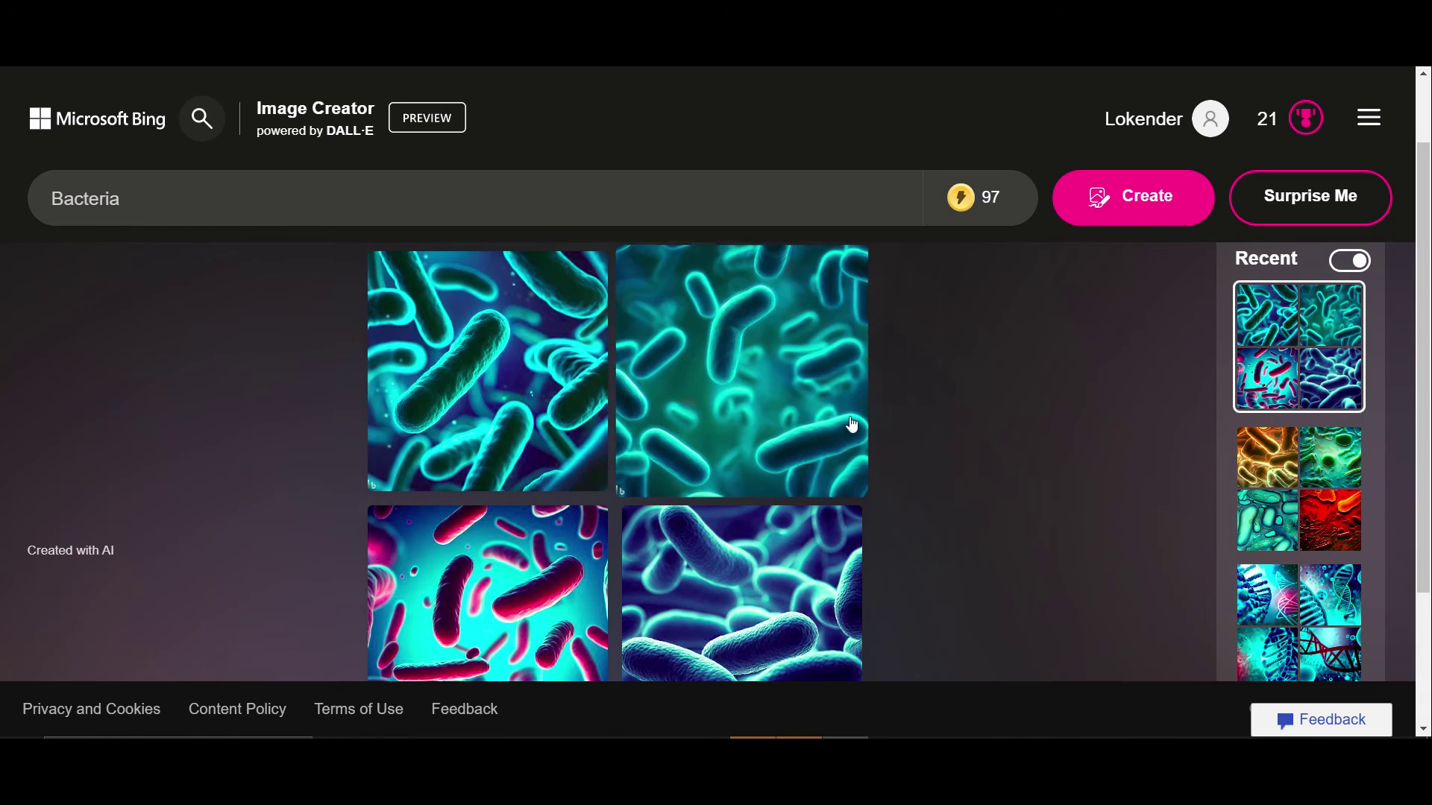
scroll(809, 470, down, 2)
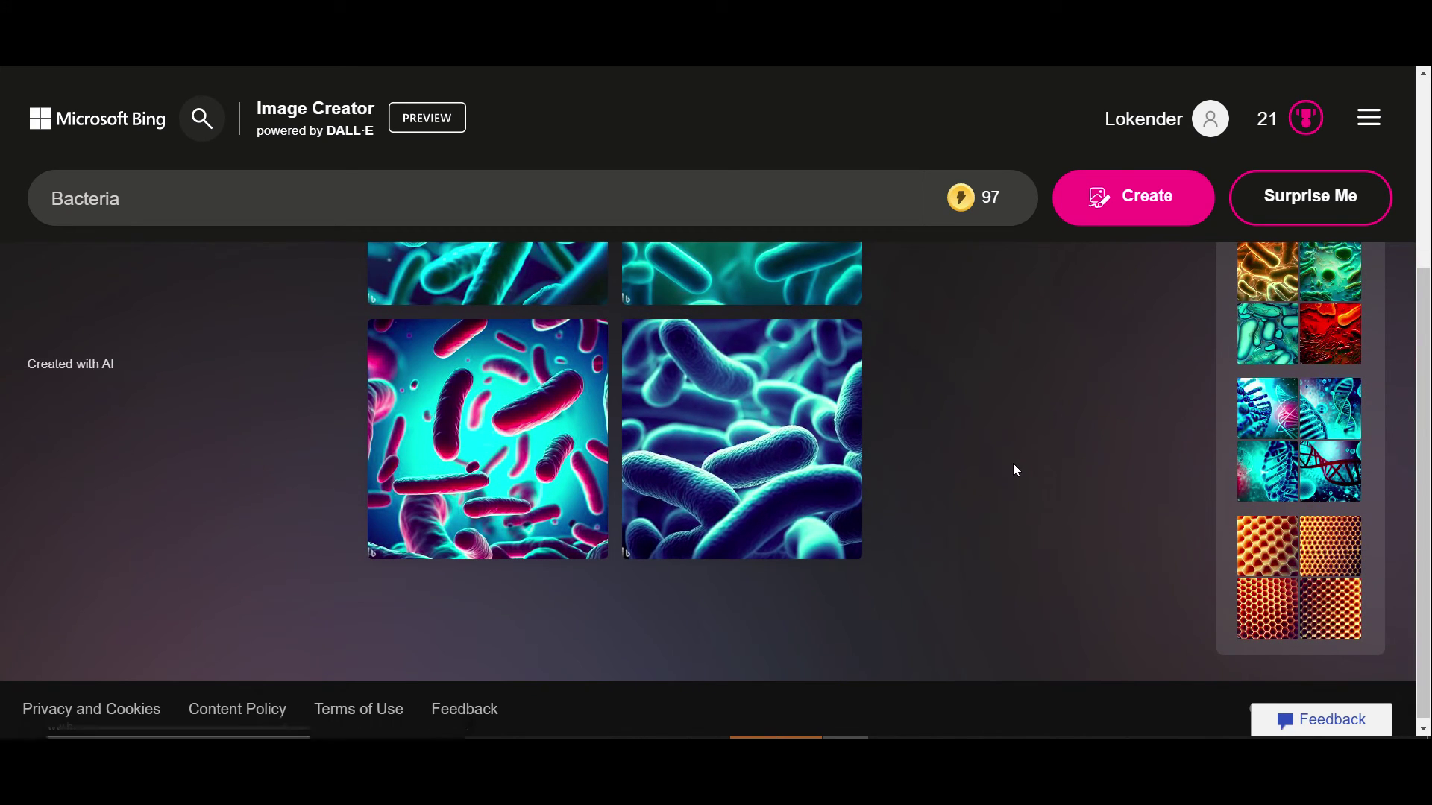
scroll(828, 526, up, 1)
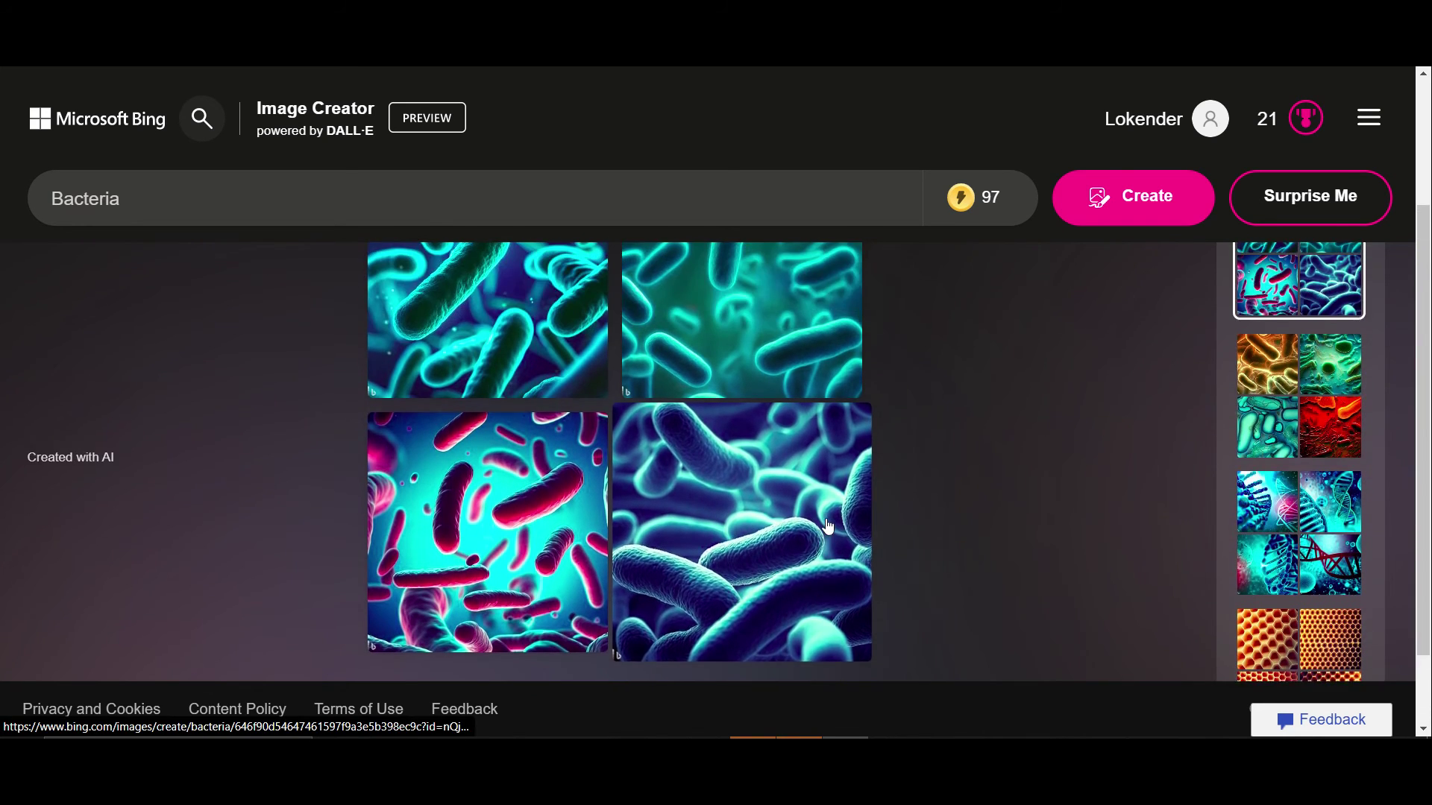
scroll(783, 418, up, 2)
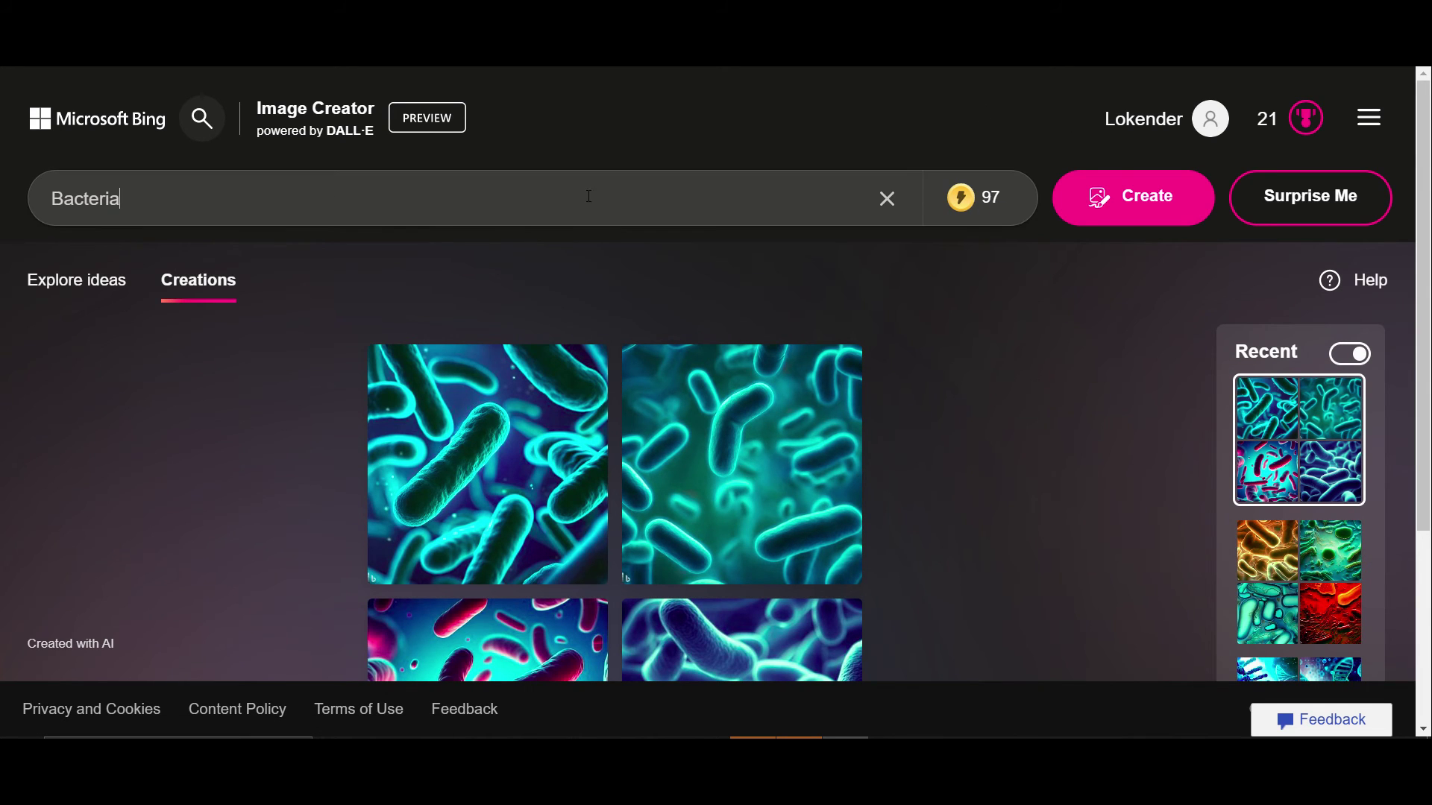
- Replace the prompt with 'bacteriophages' and generate a new set of four images
drag(586, 197, 2, 202)
key(BackSpace)
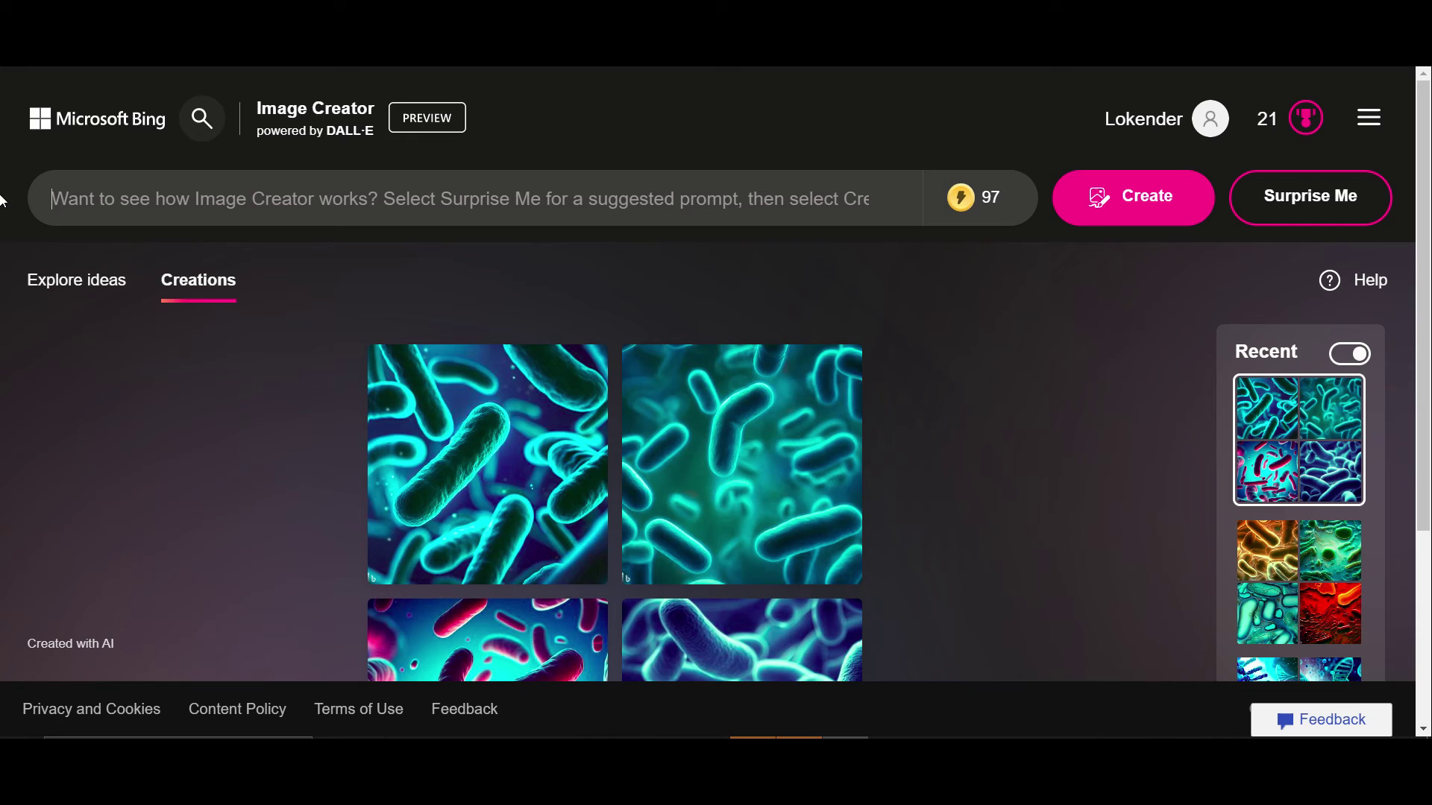
text(b)
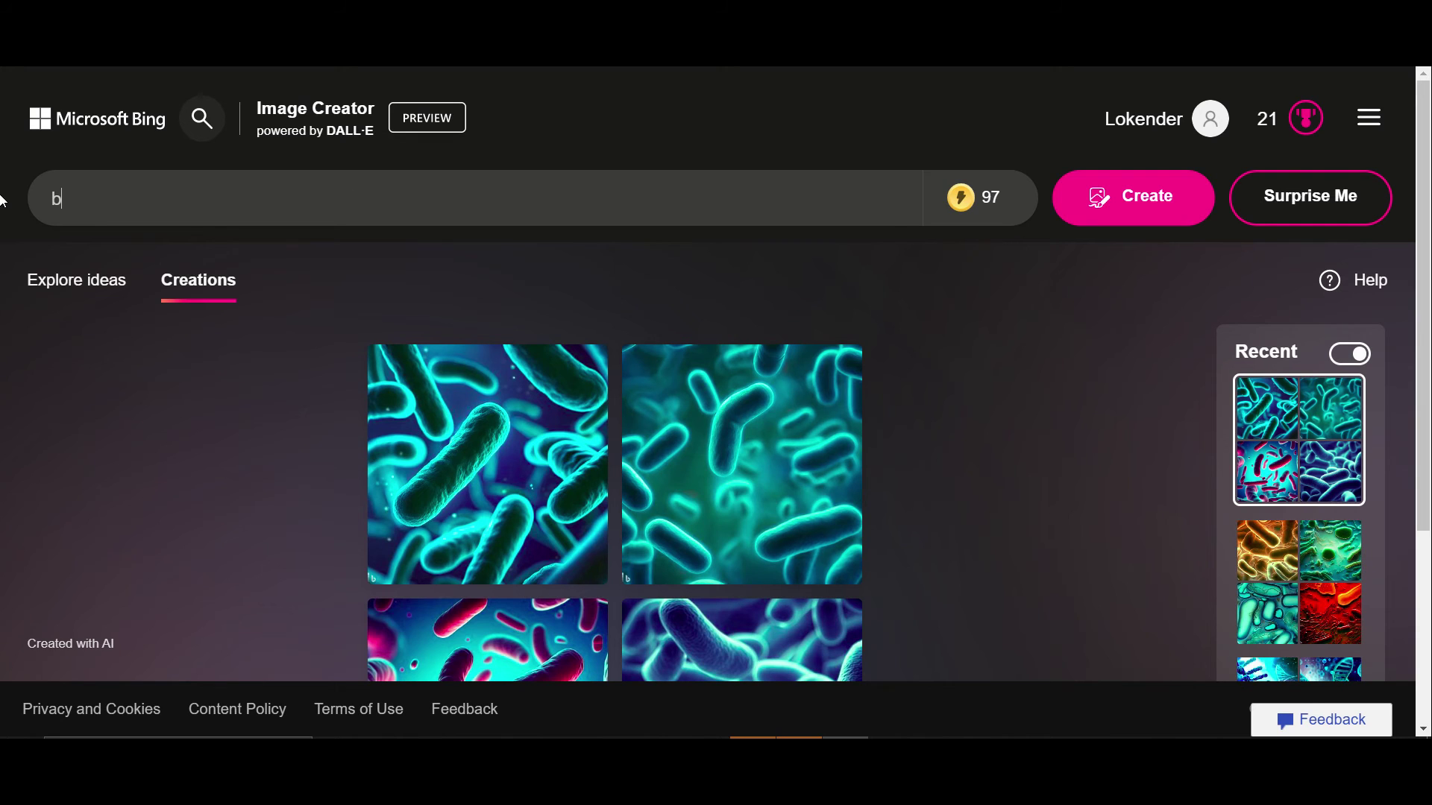
text(acteriophages)
key(Return)
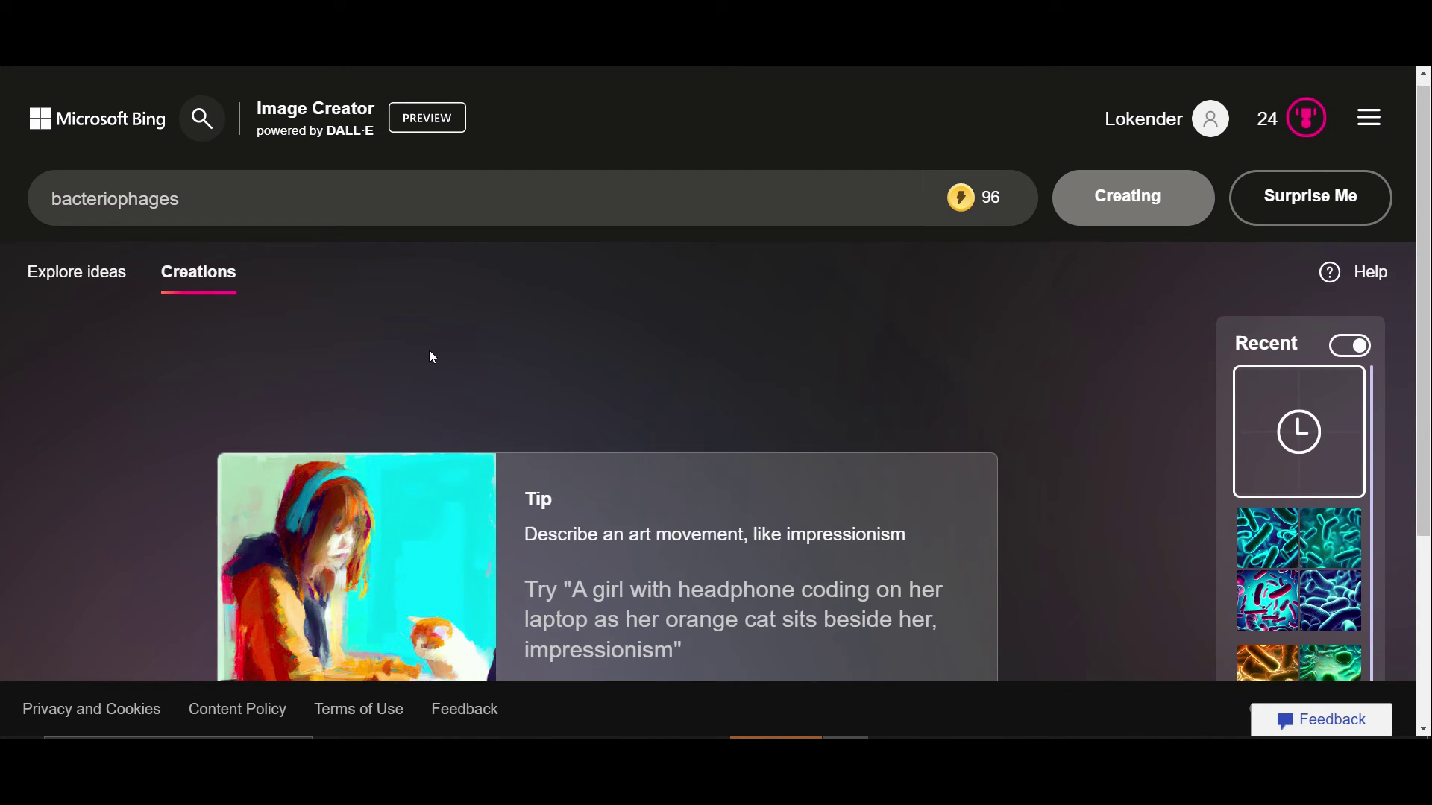
scroll(432, 356, down, 4)
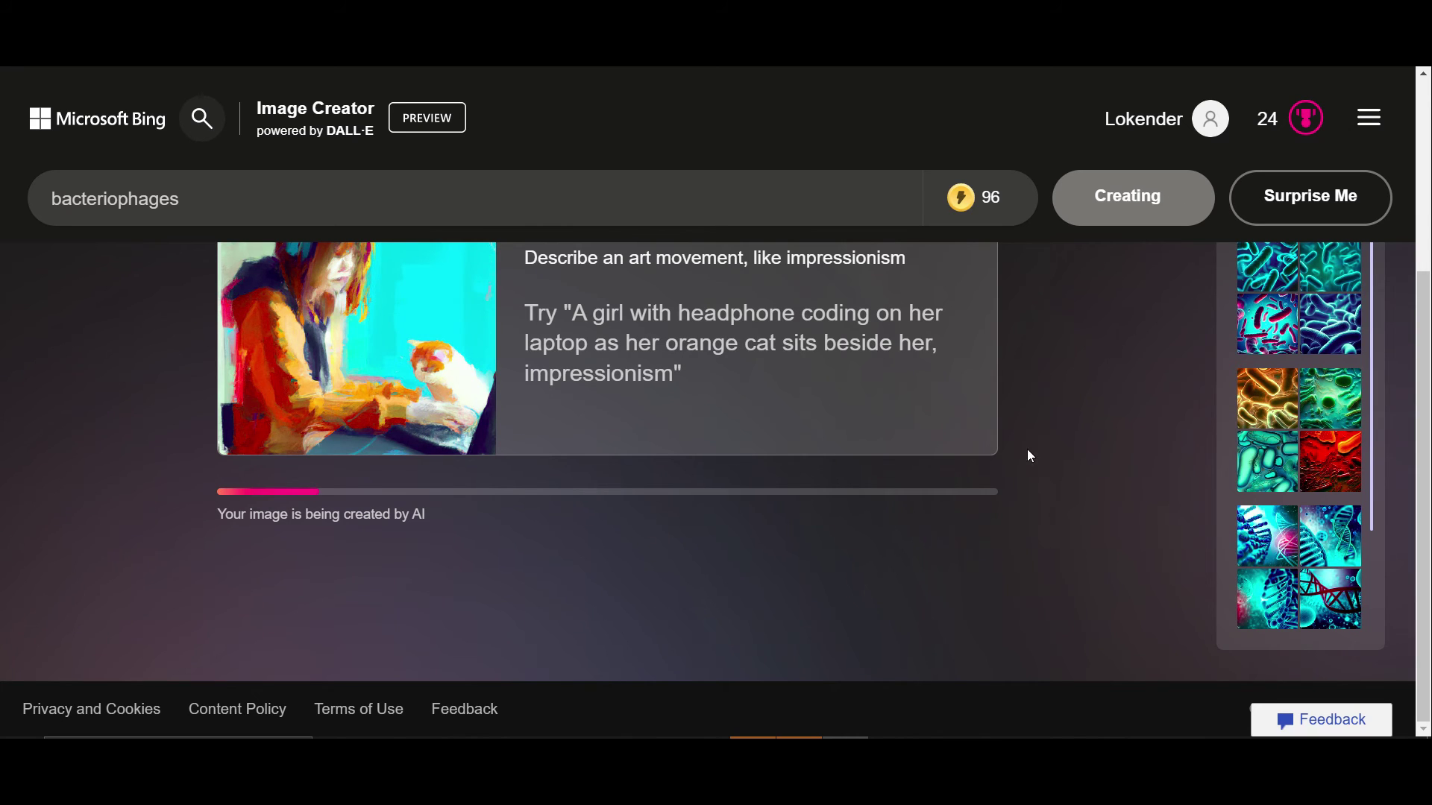
click(221, 202)
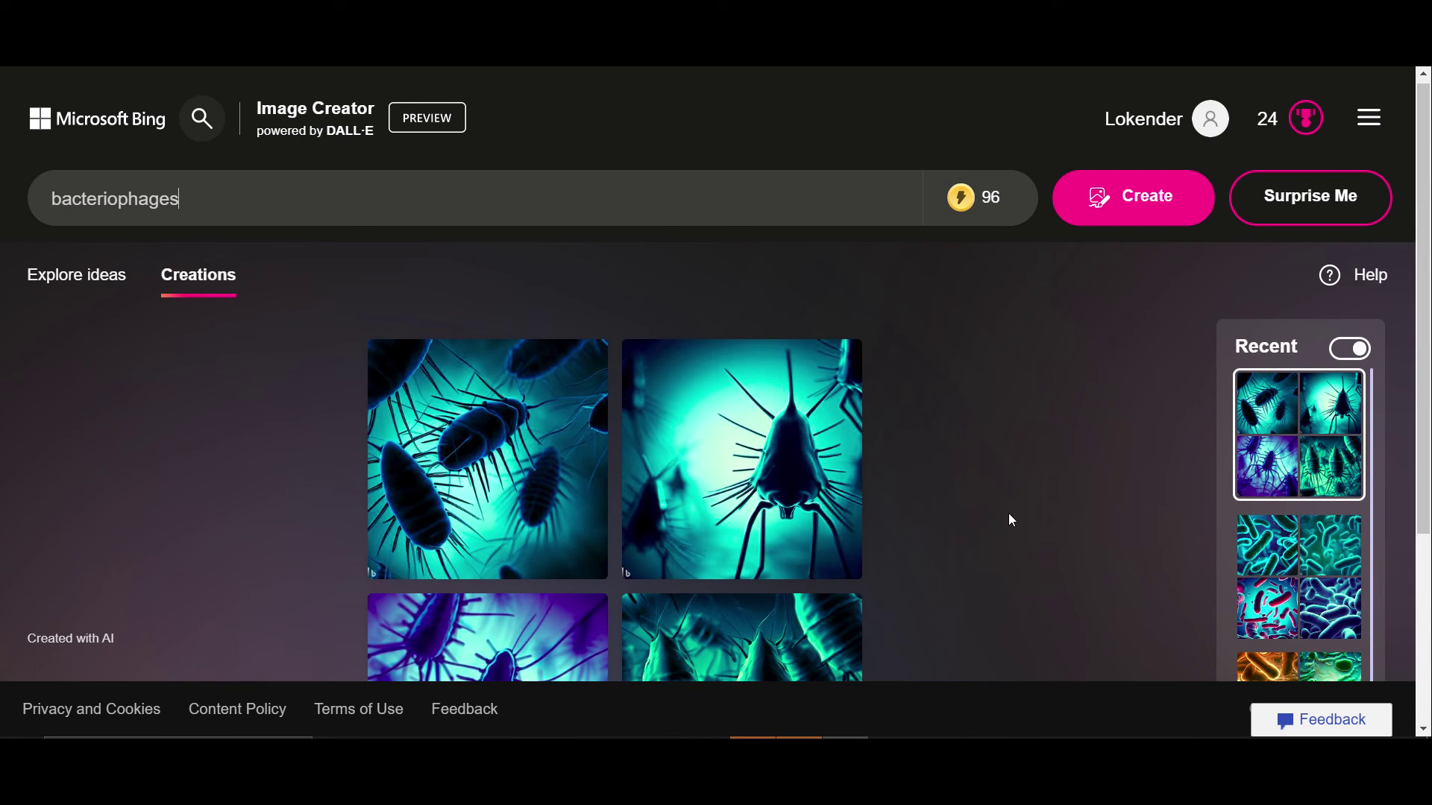
- Open the top-left teal bacteriophage image full-size as a 1024 × 1024 jpg
scroll(1009, 514, down, 1)
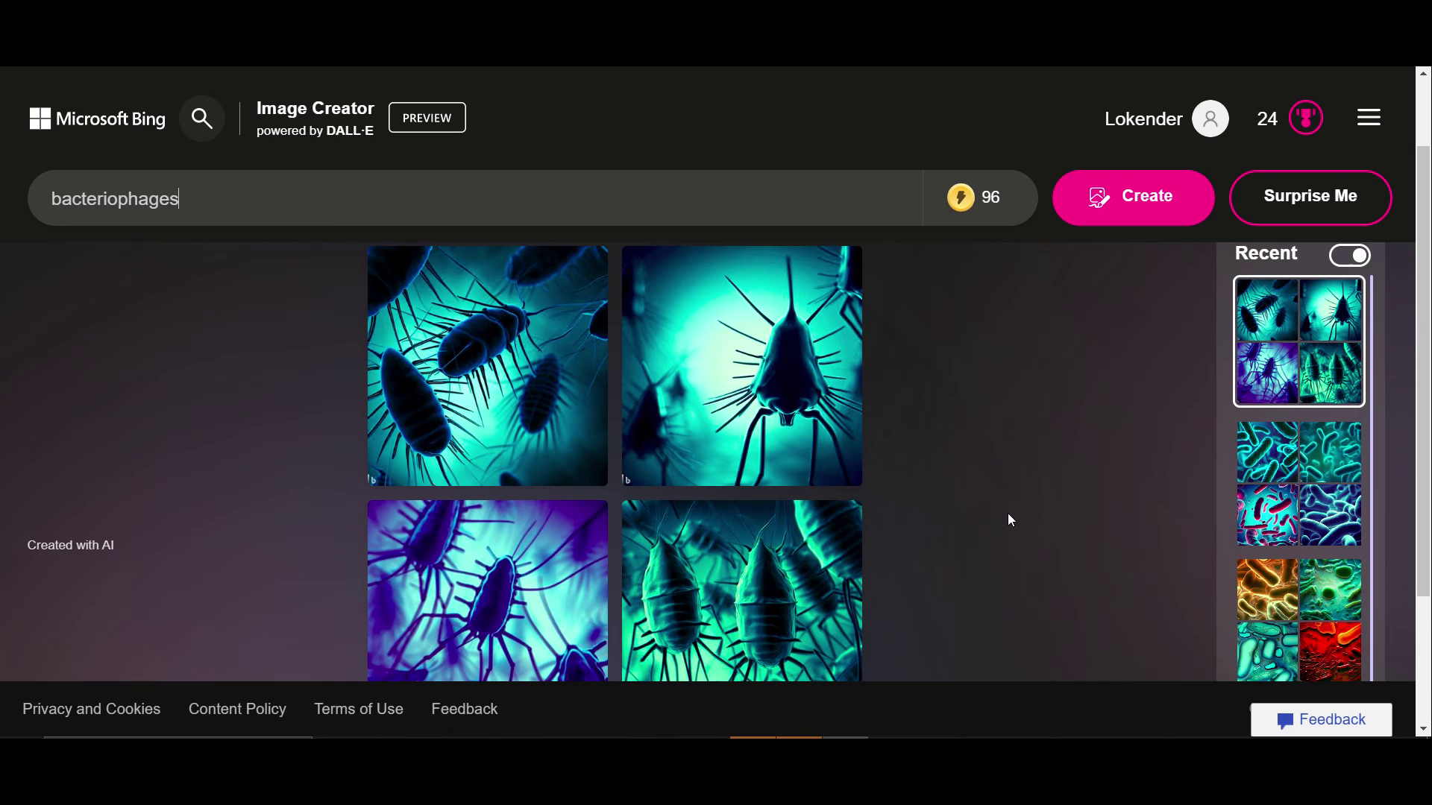
scroll(1011, 519, down, 1)
scroll(1010, 519, up, 1)
scroll(952, 528, down, 1)
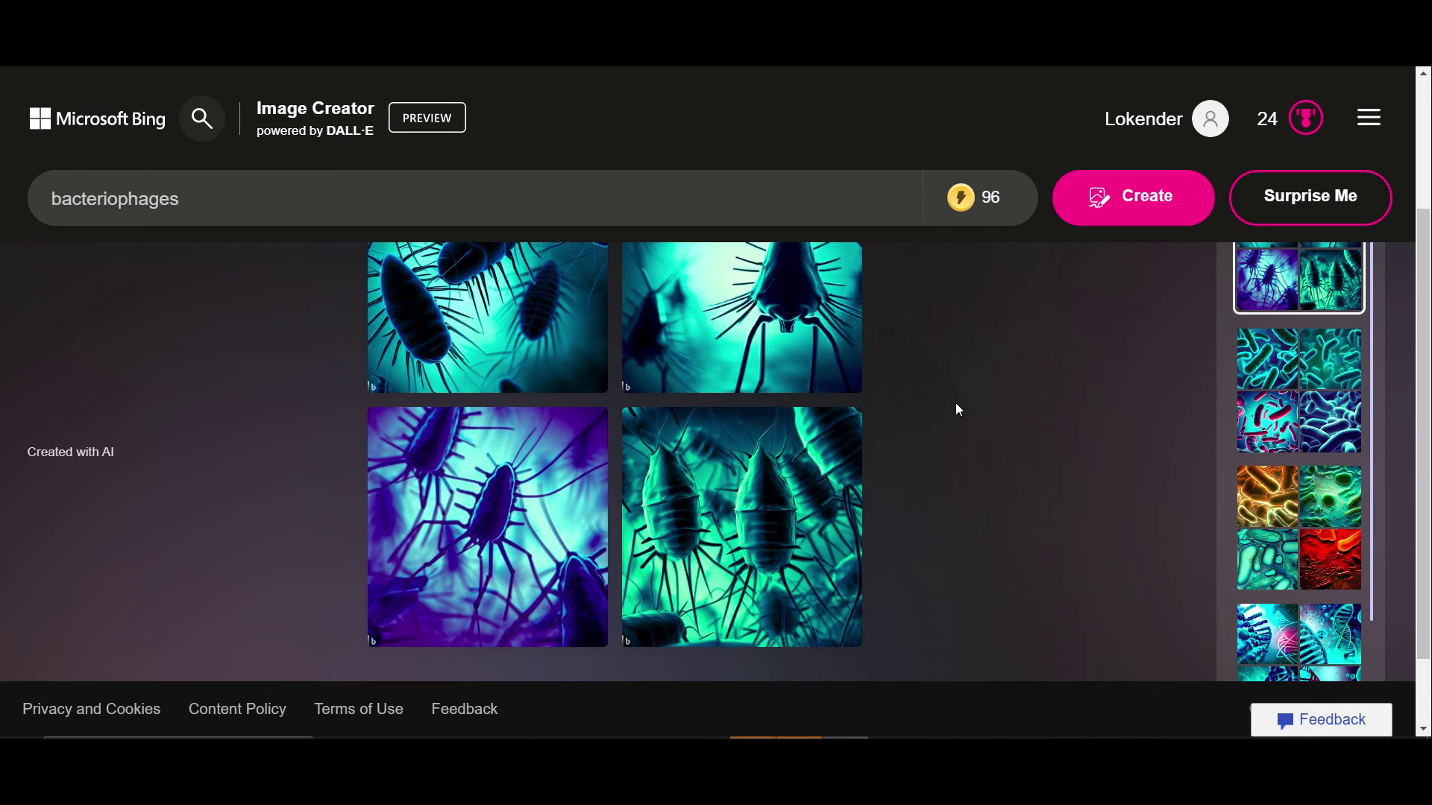
scroll(955, 403, up, 1)
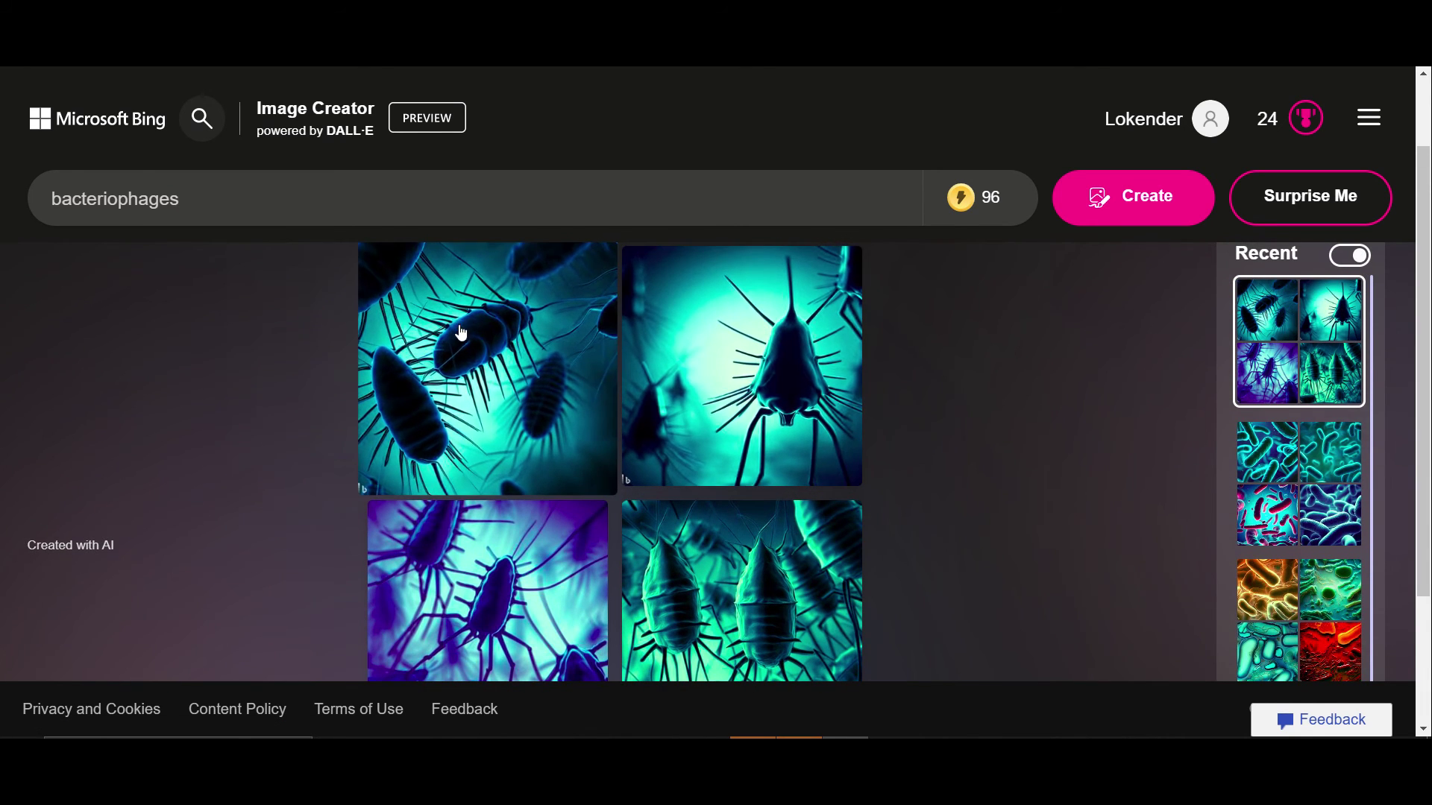
click(519, 326)
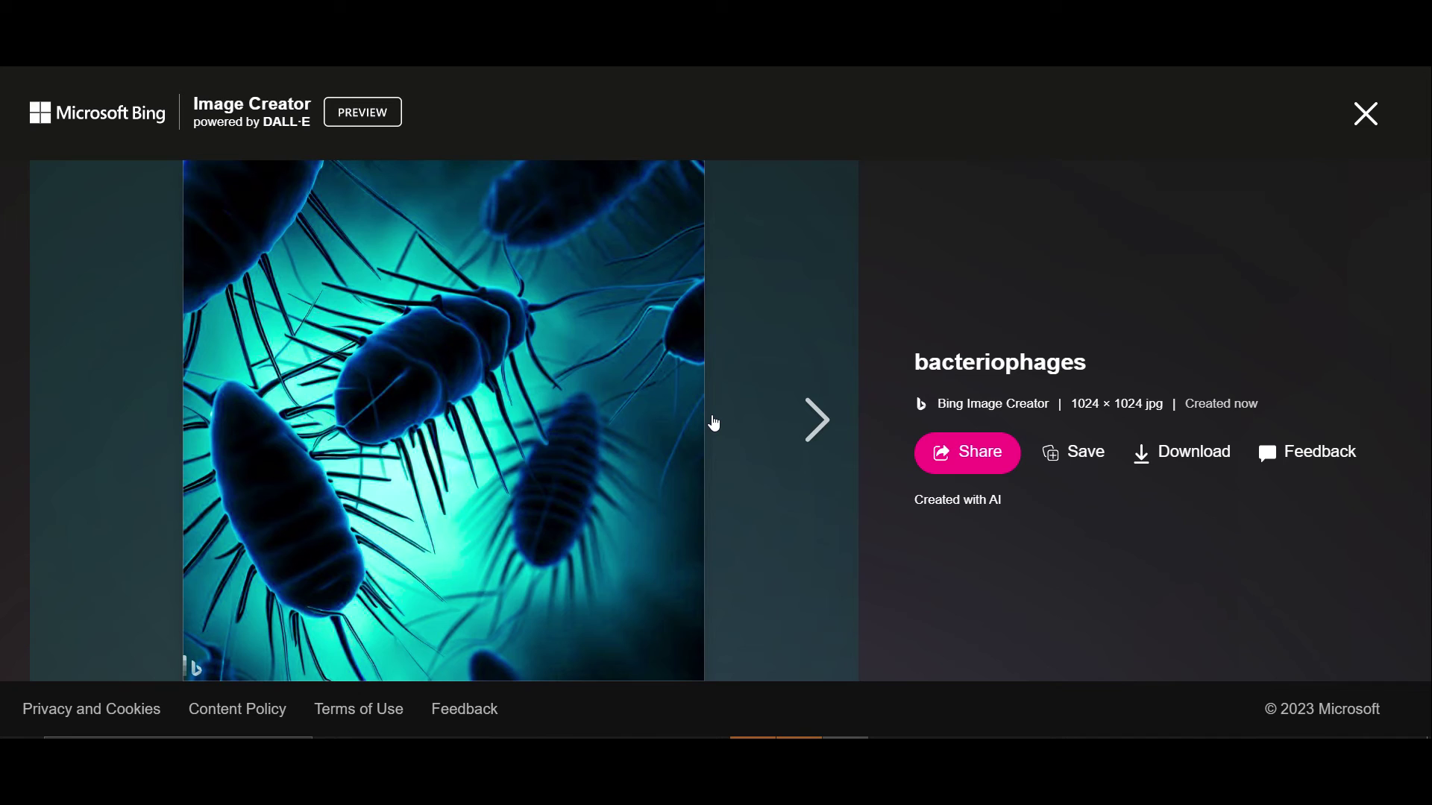
- View the next two bacteriophage images, including the purple one, then close the viewer
click(816, 425)
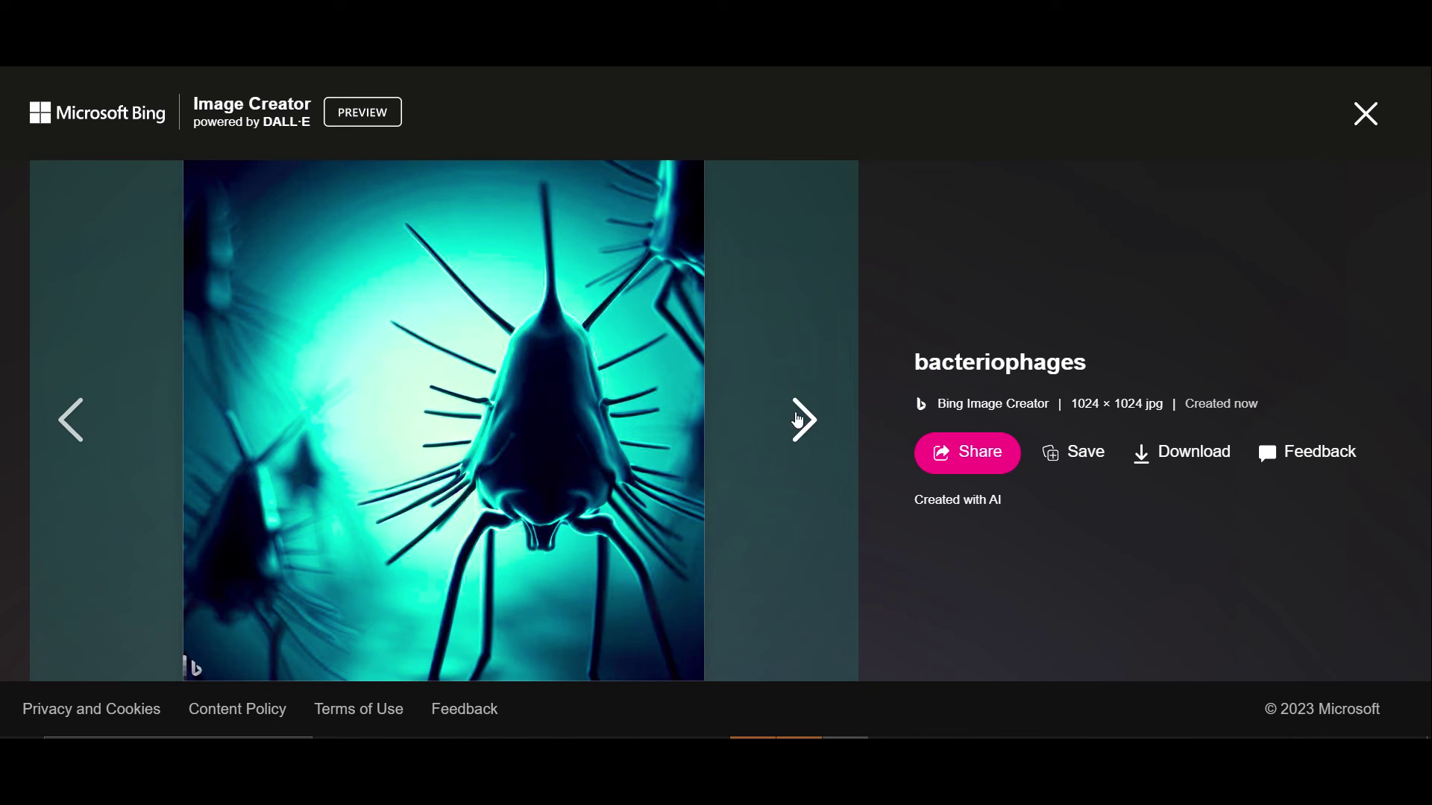
click(803, 424)
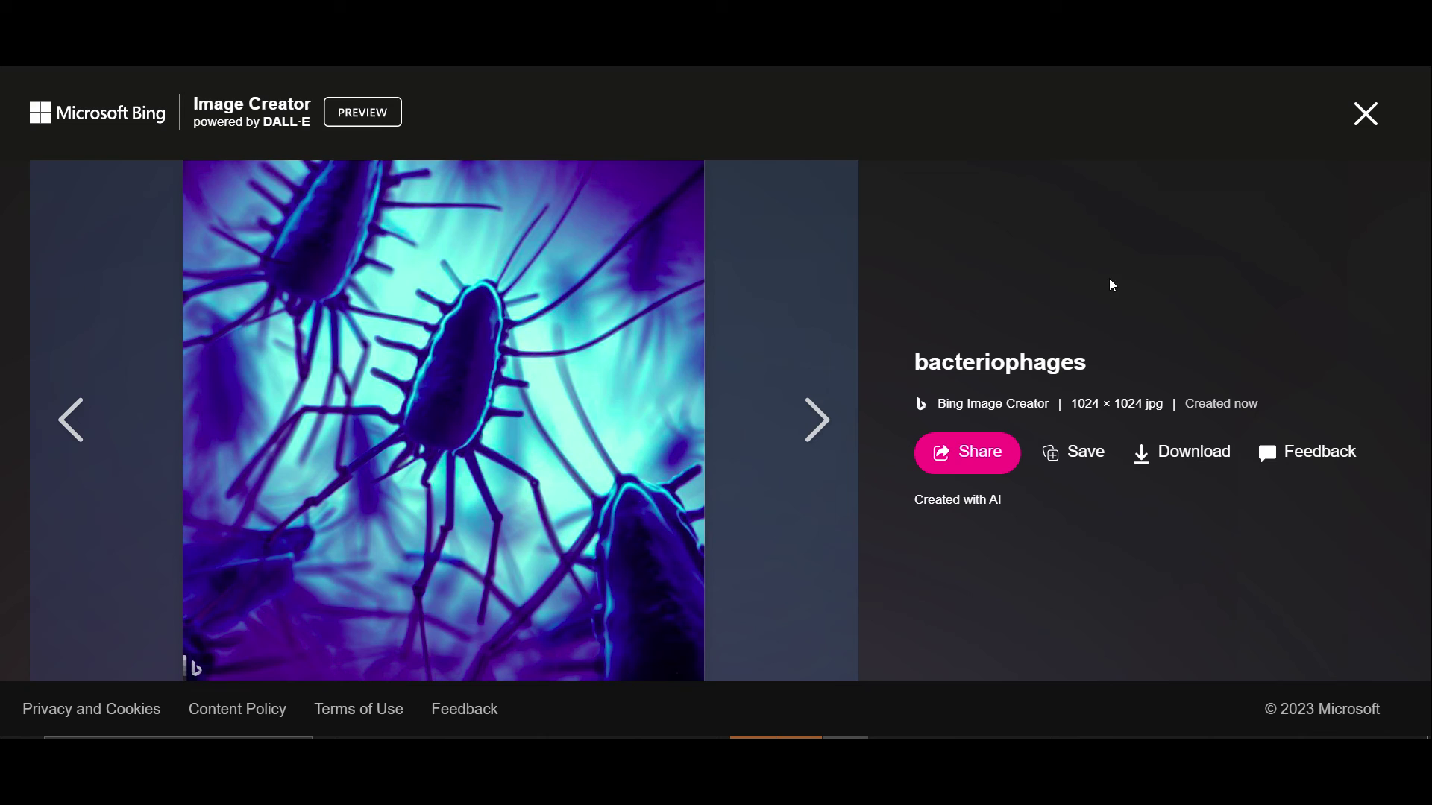
click(1370, 114)
scroll(495, 447, down, 3)
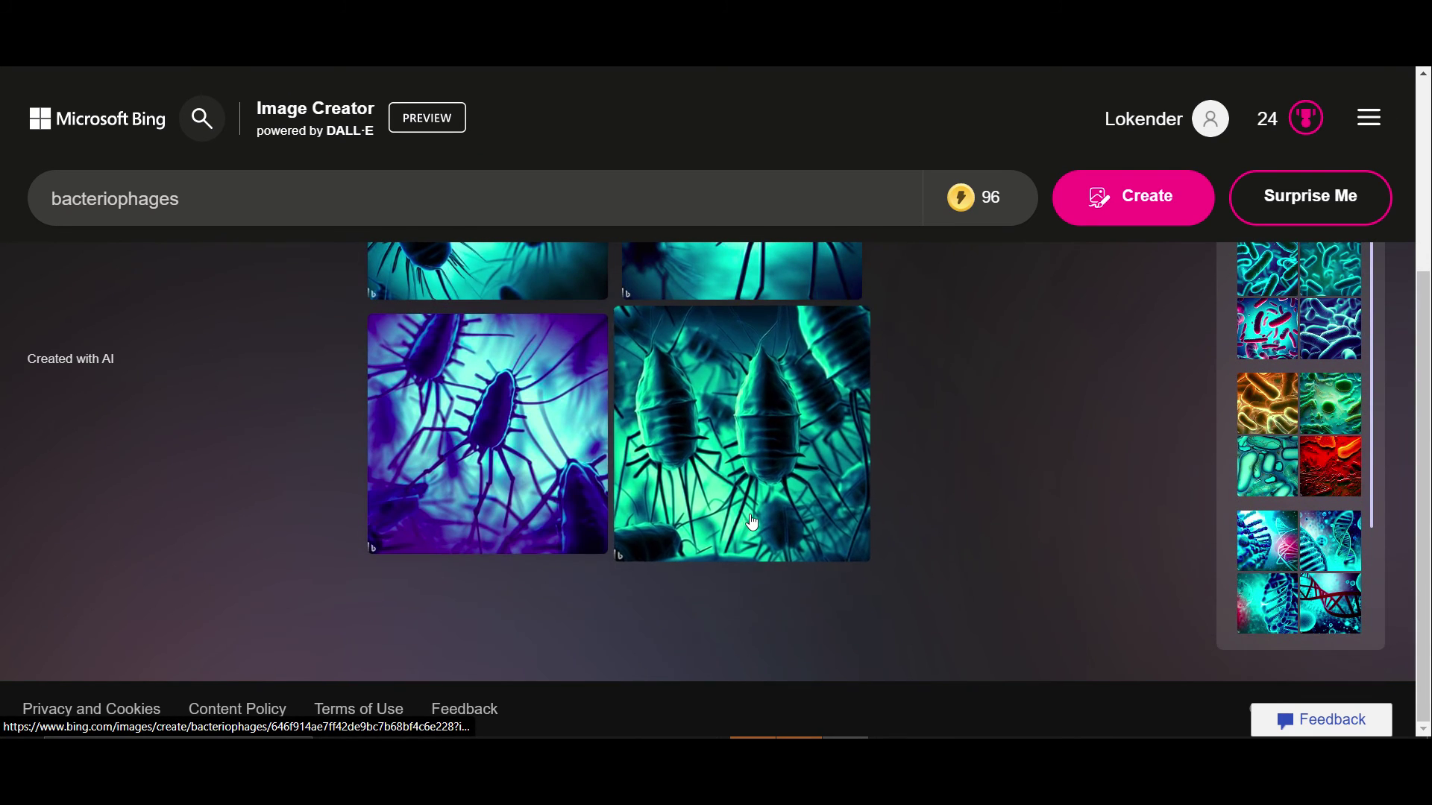
scroll(839, 501, up, 4)
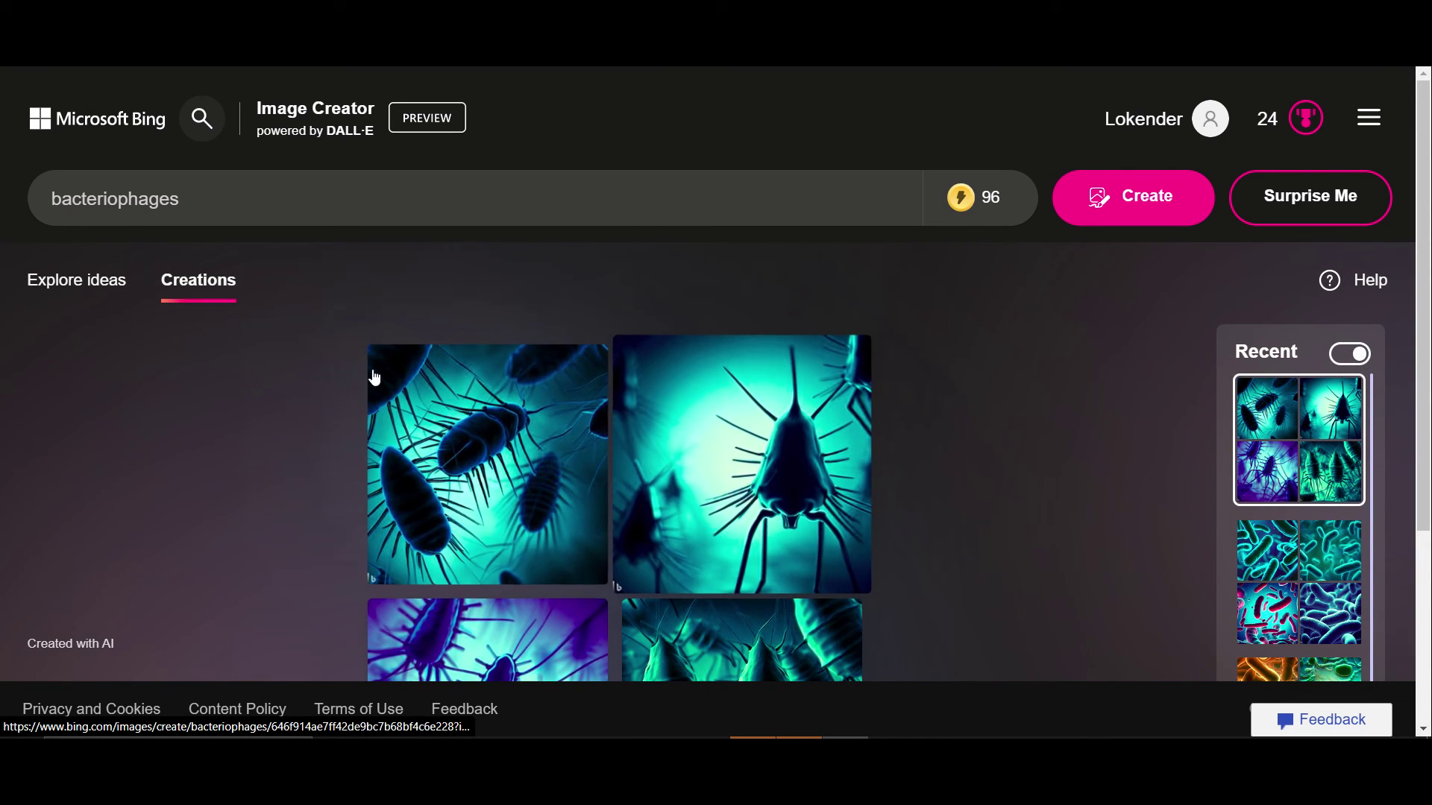
- Replace the prompt with 'plant cell' and generate the new images
drag(223, 200, 2, 183)
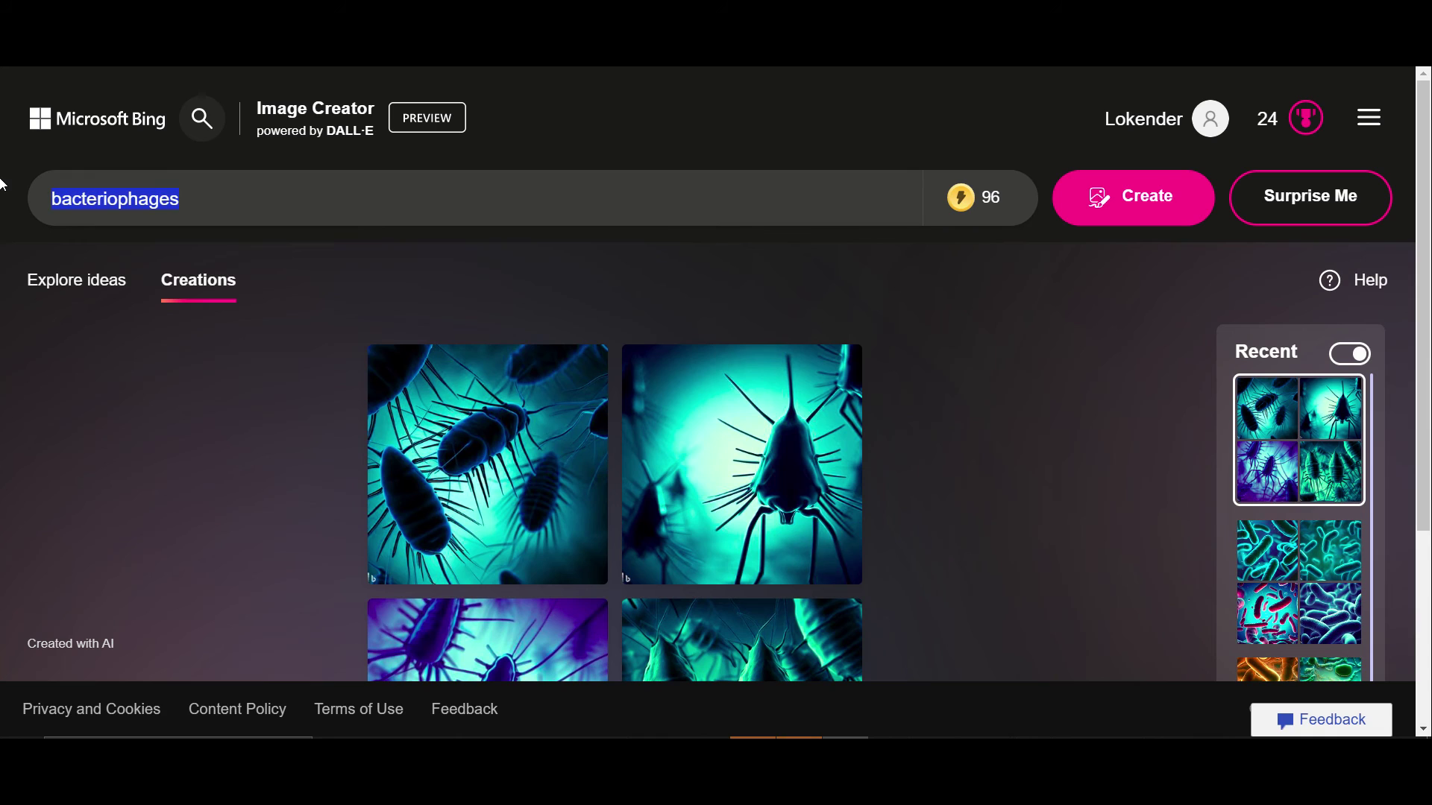
key(BackSpace)
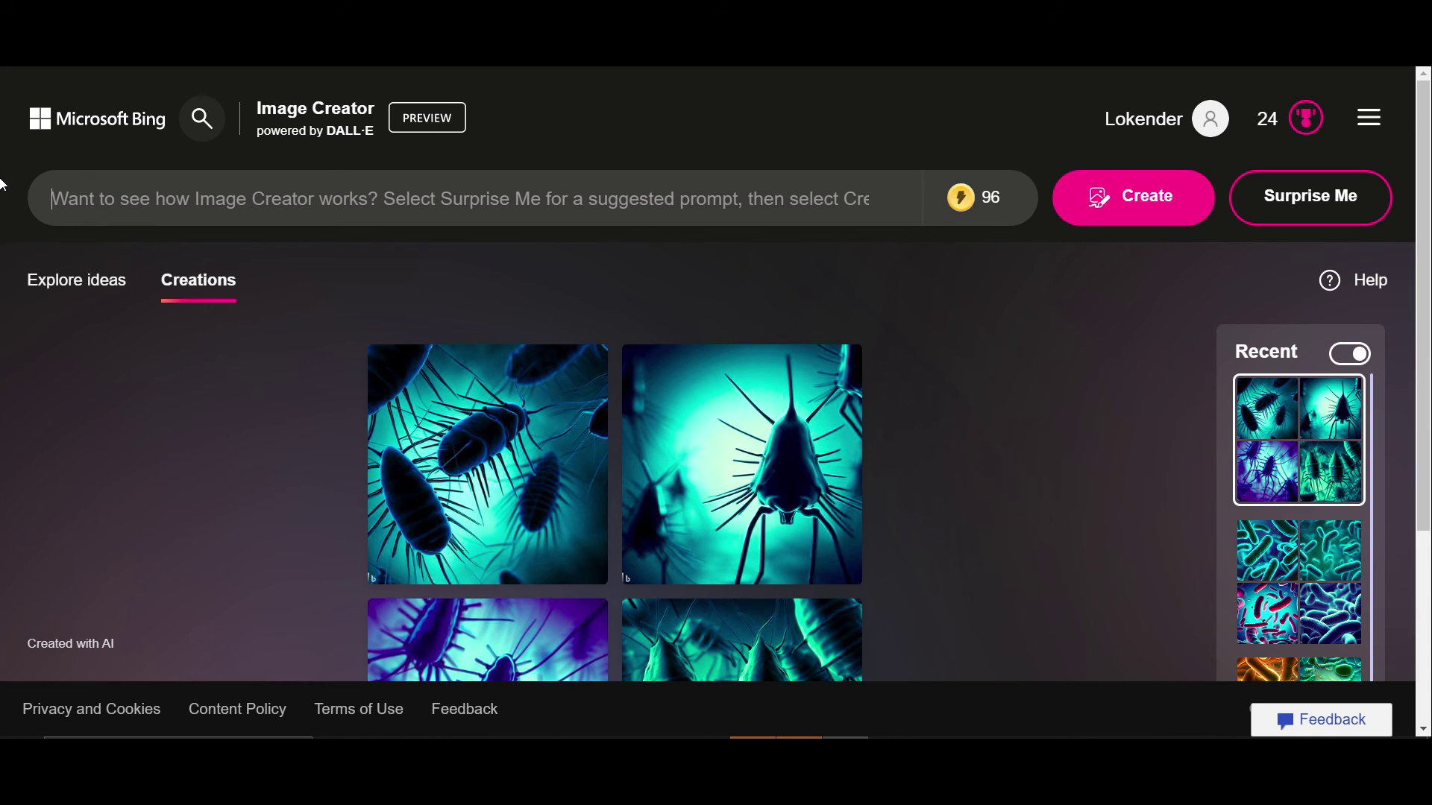
text(pla)
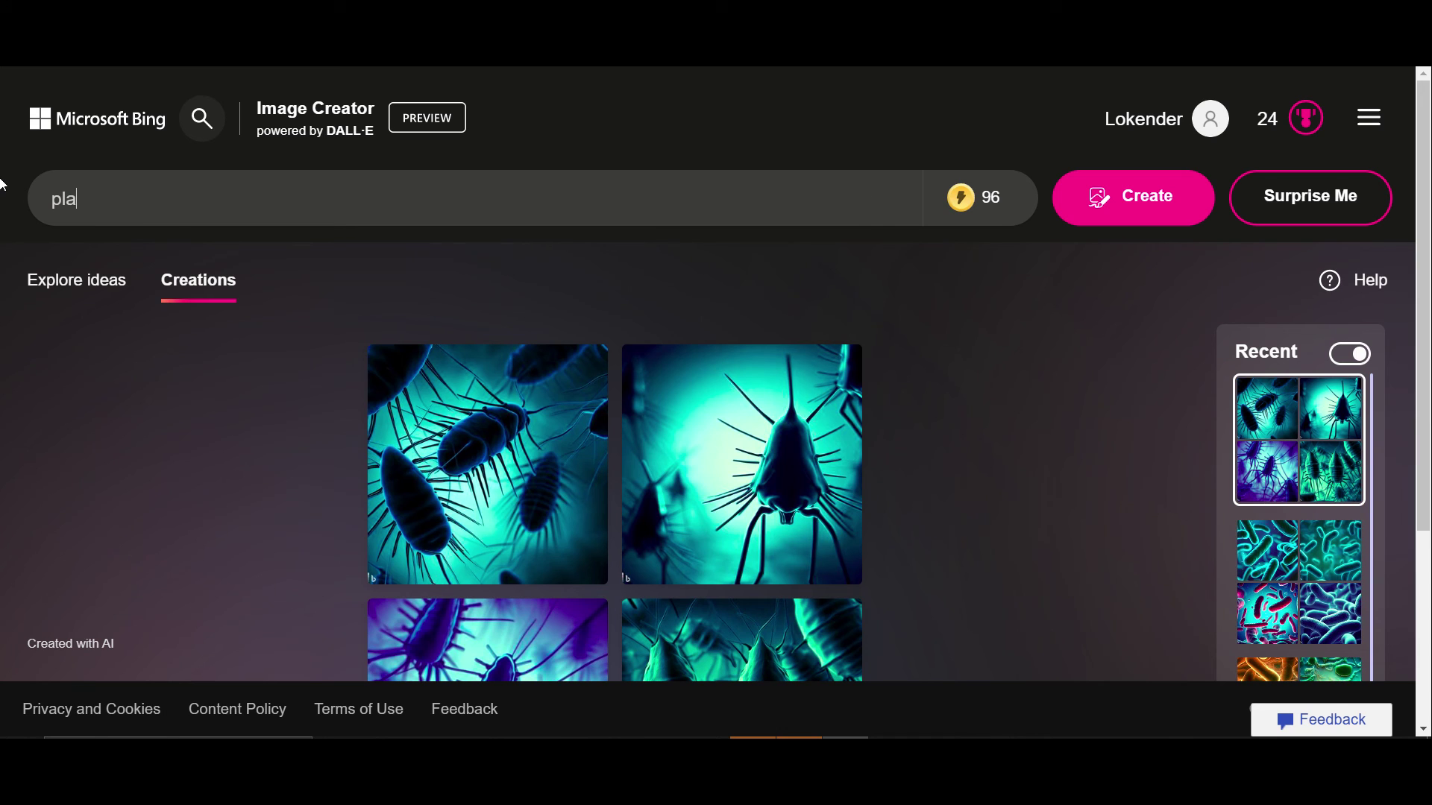
text(nt cell)
key(Return)
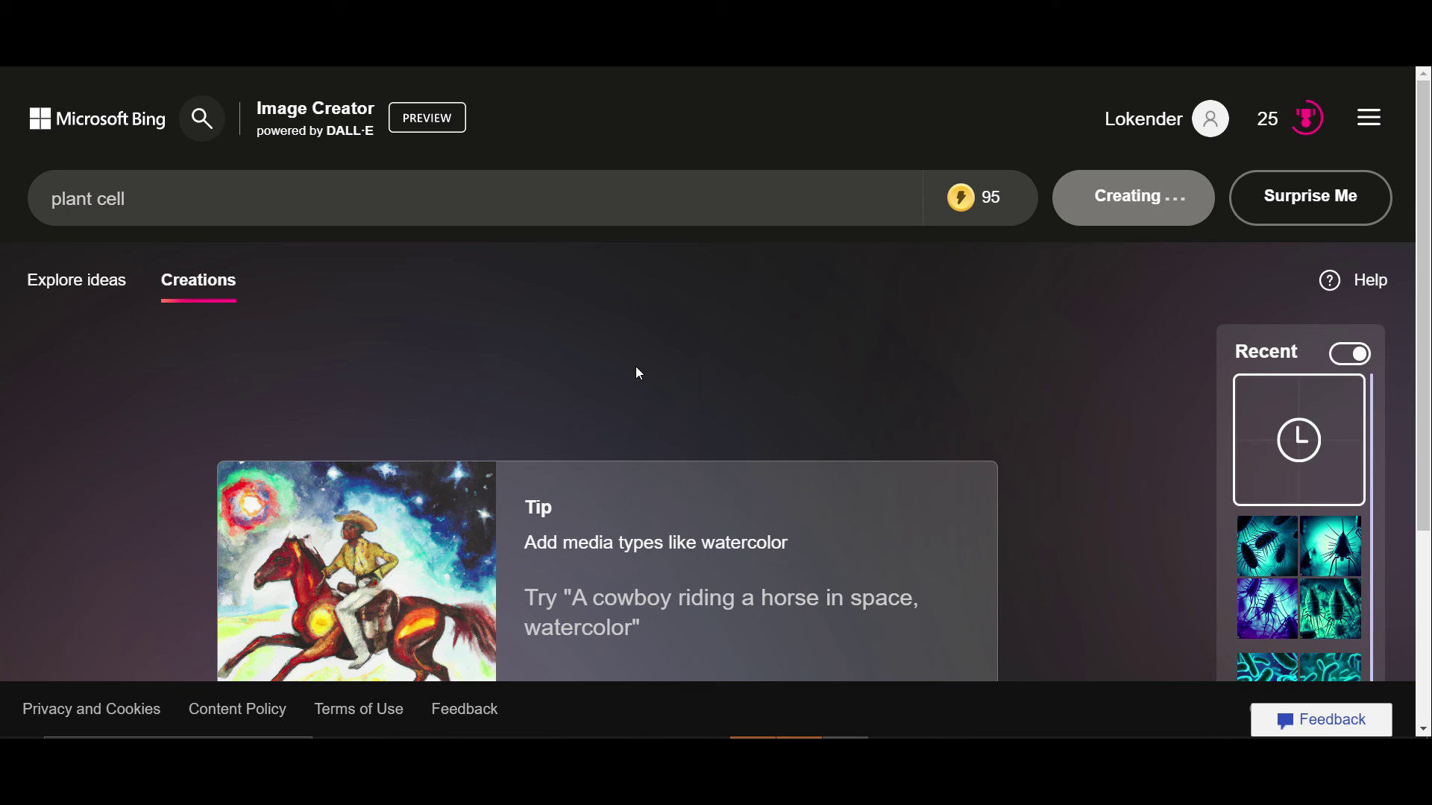
scroll(663, 367, down, 3)
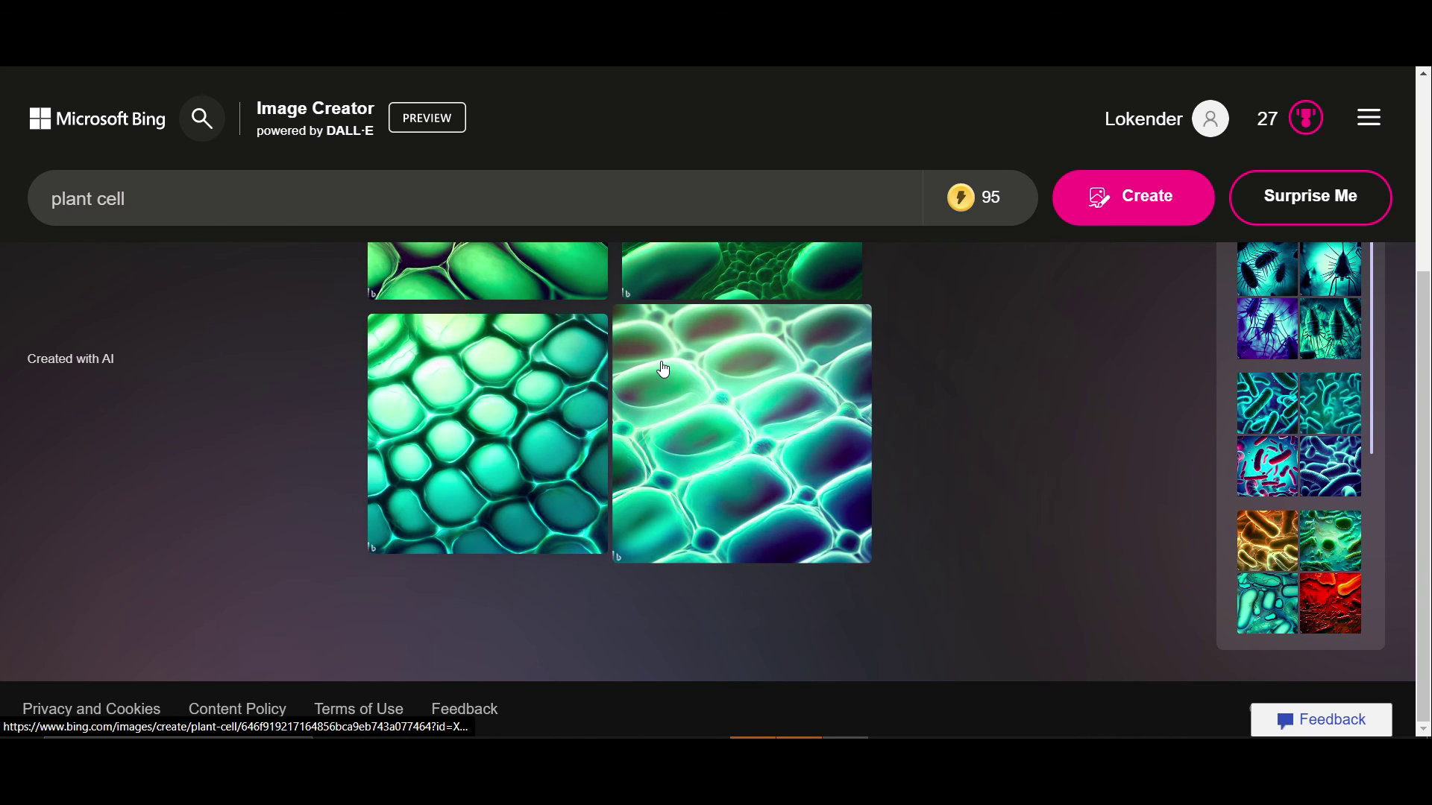
- Open the top-left plant cell image full-size as a 1024 × 1024 jpg
scroll(660, 380, up, 3)
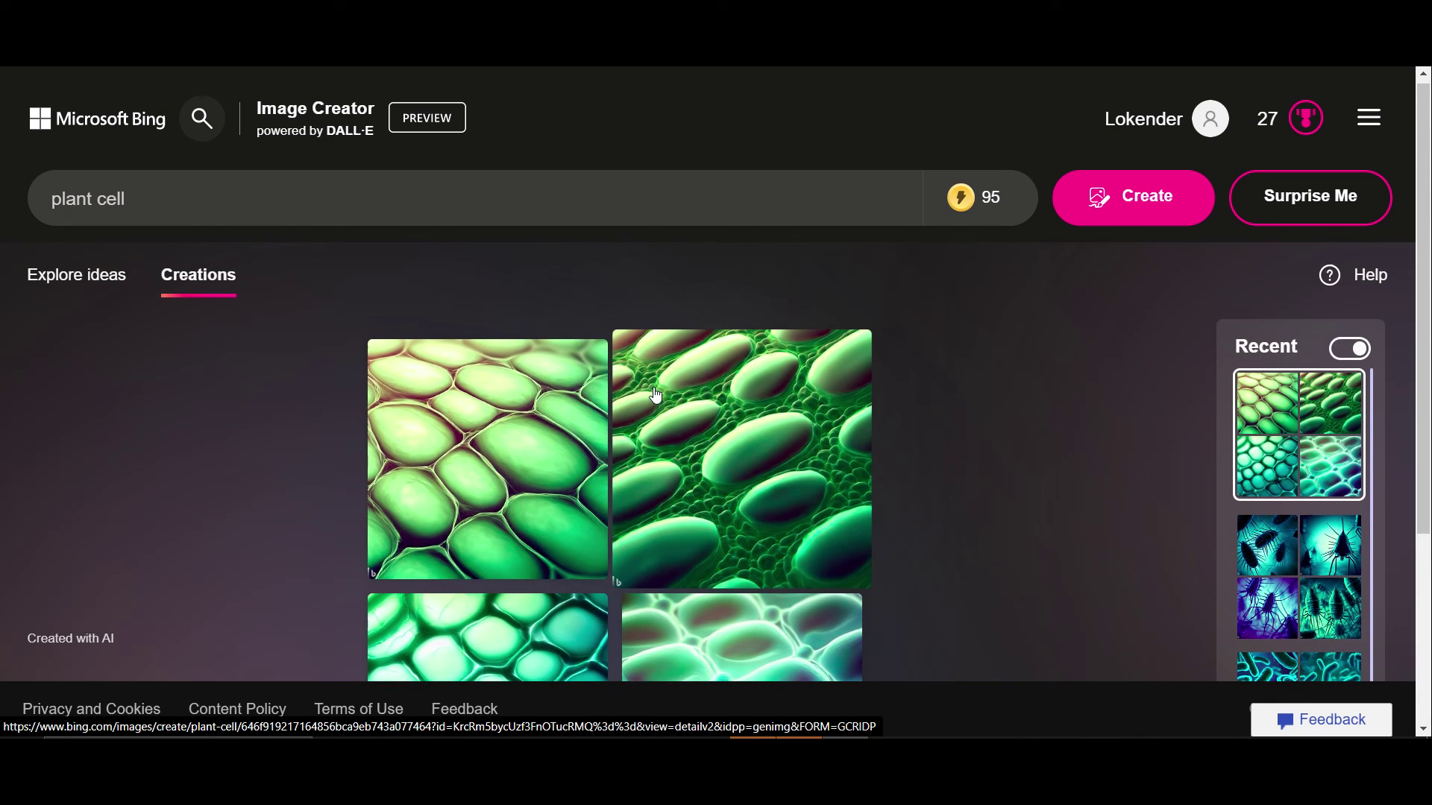
scroll(656, 395, down, 1)
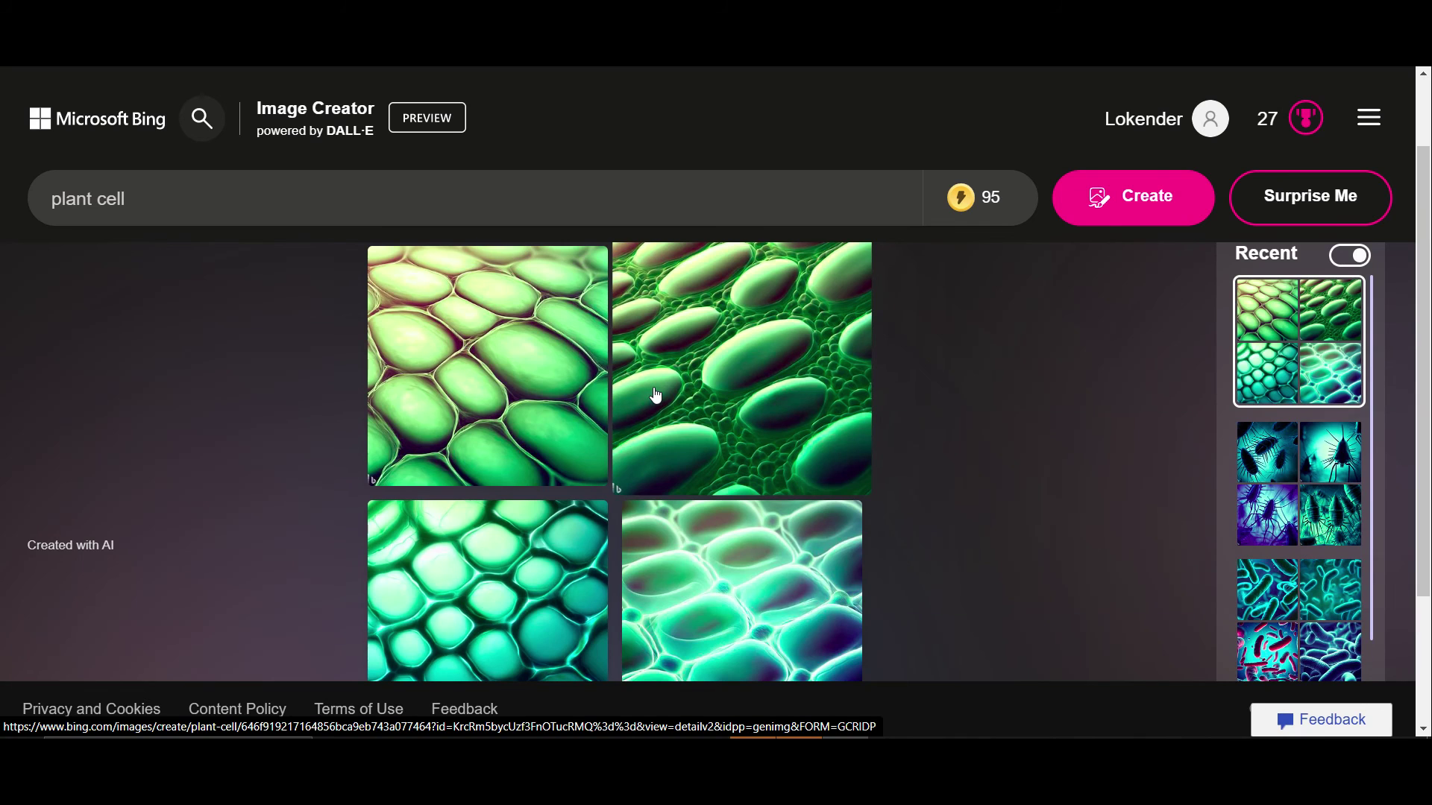
scroll(656, 395, down, 2)
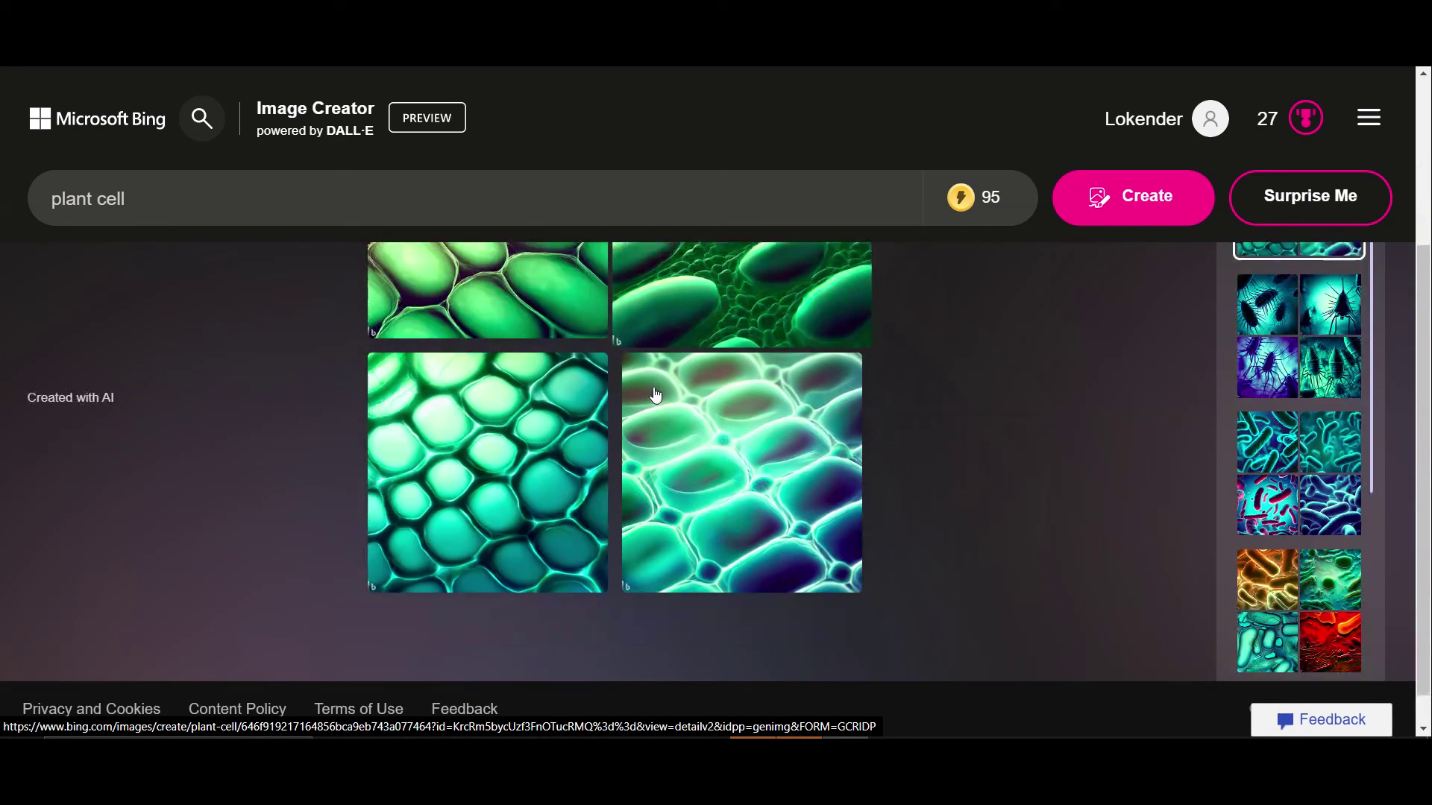
scroll(559, 456, up, 3)
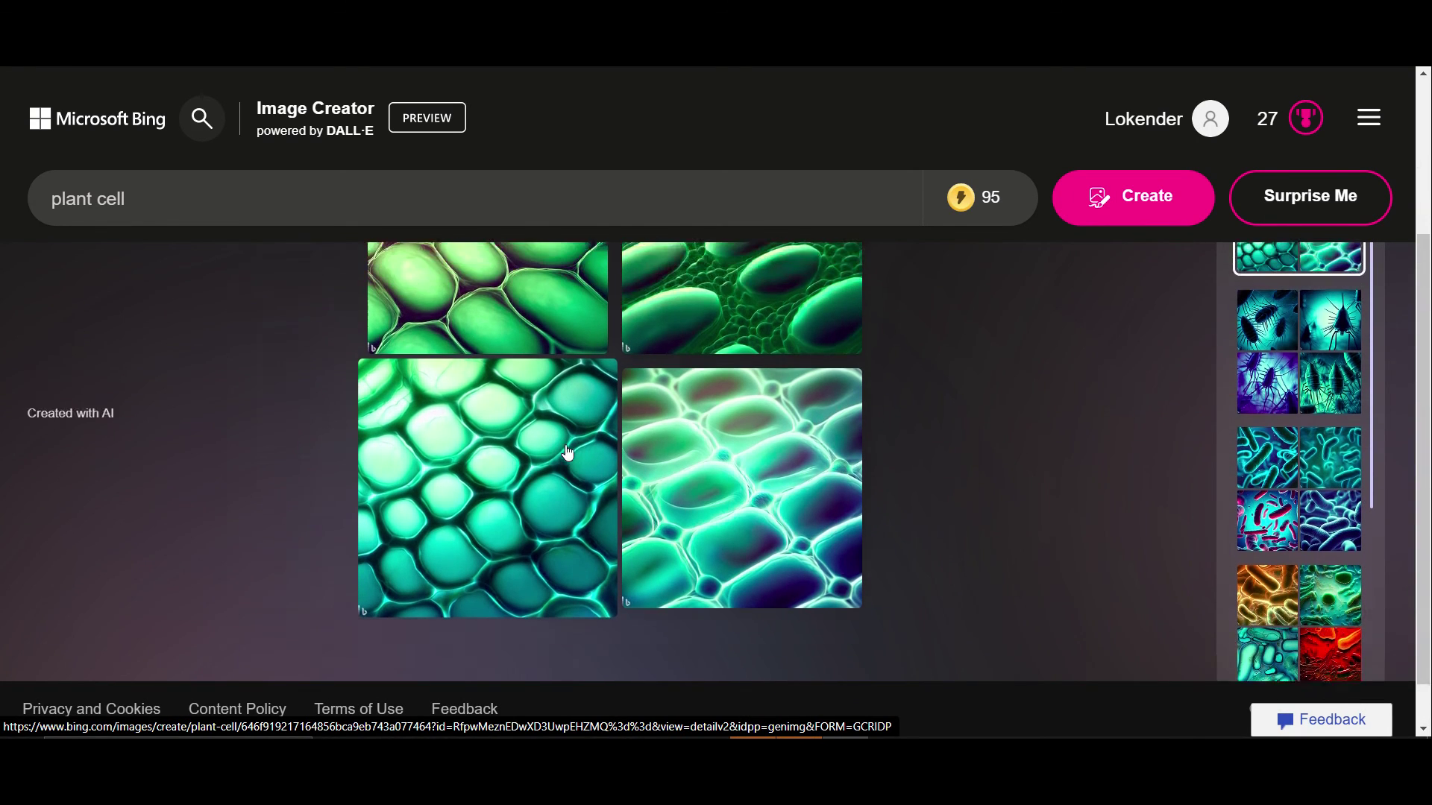
click(484, 432)
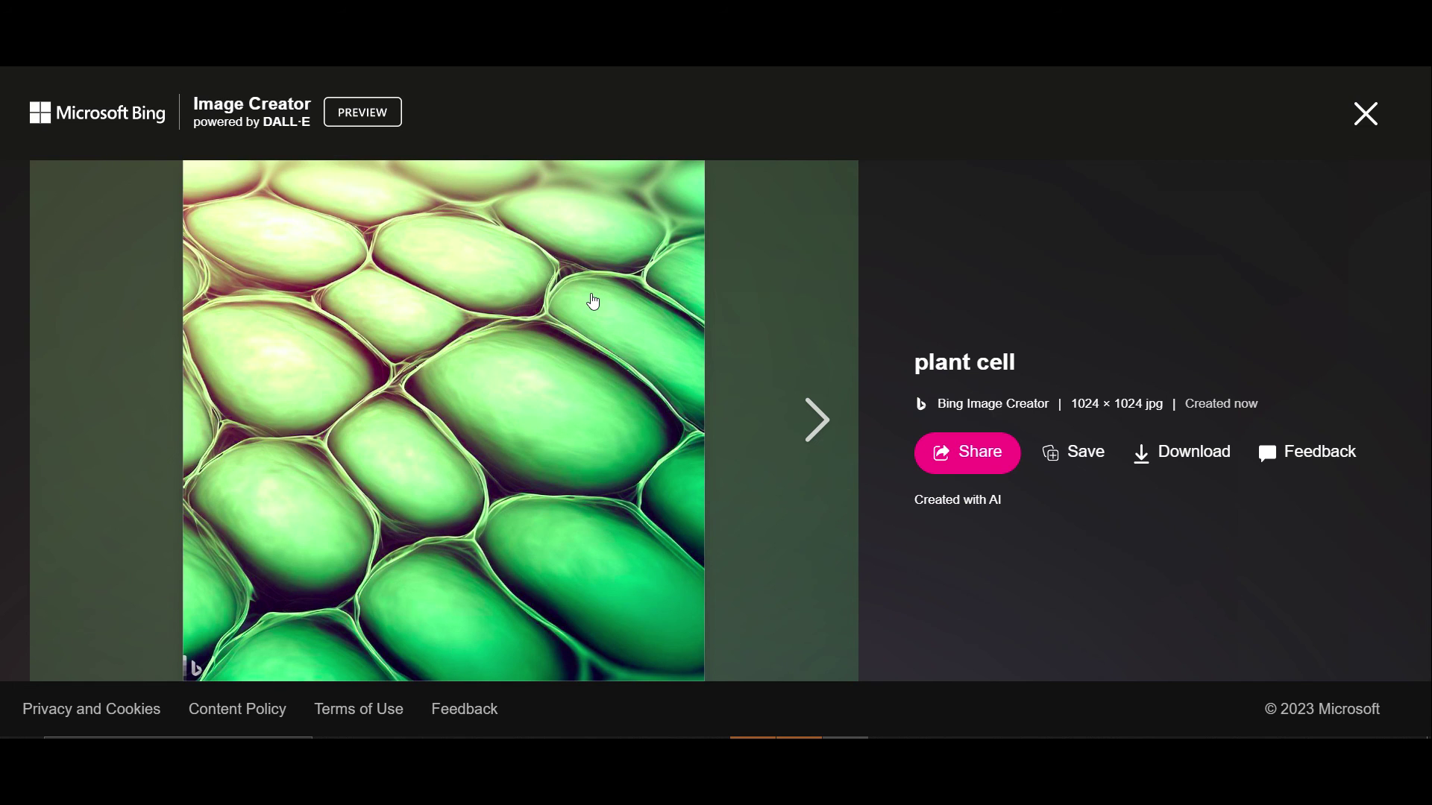
- Close the plant cell image viewer and scroll through the four plant cell results
click(1365, 113)
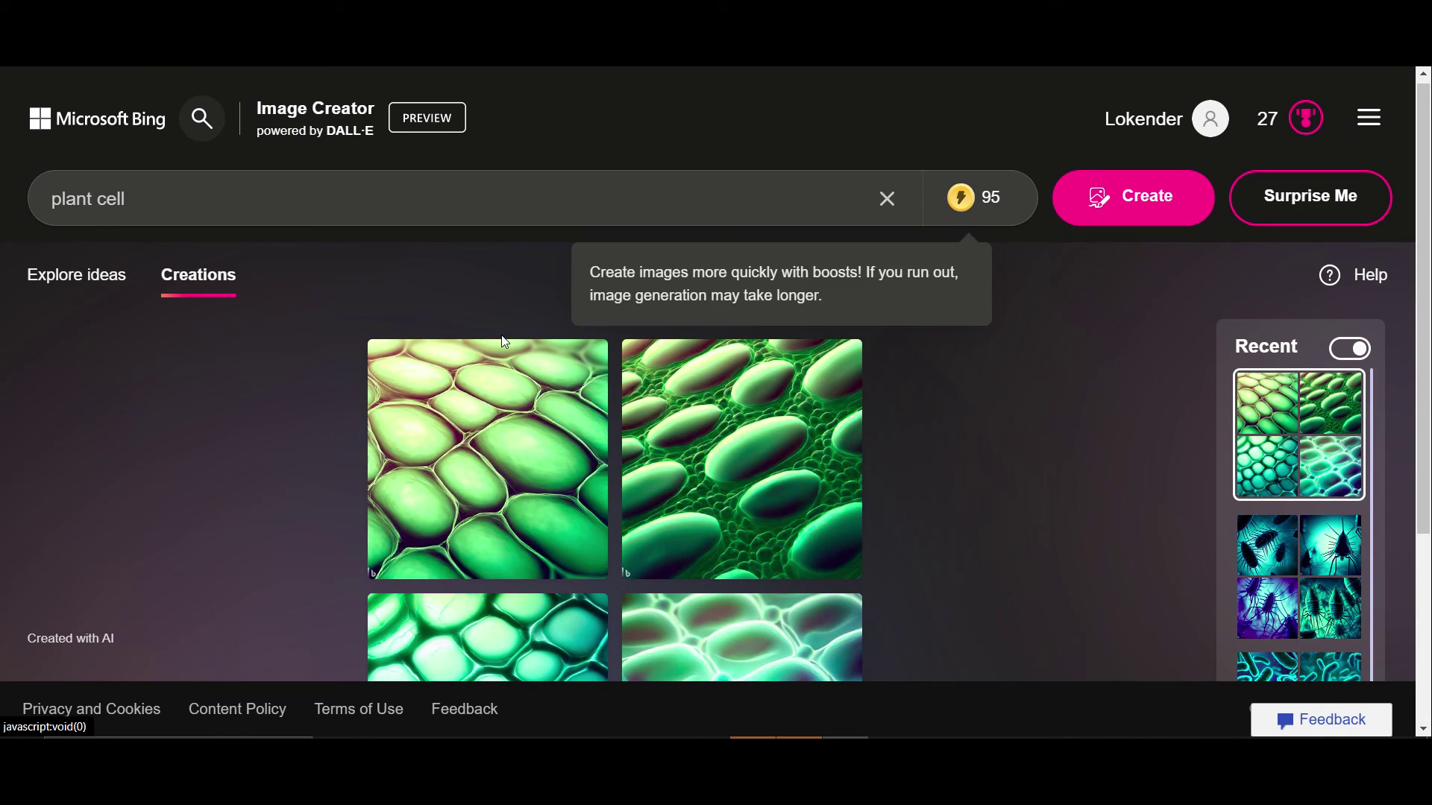
scroll(455, 473, down, 2)
scroll(456, 473, down, 1)
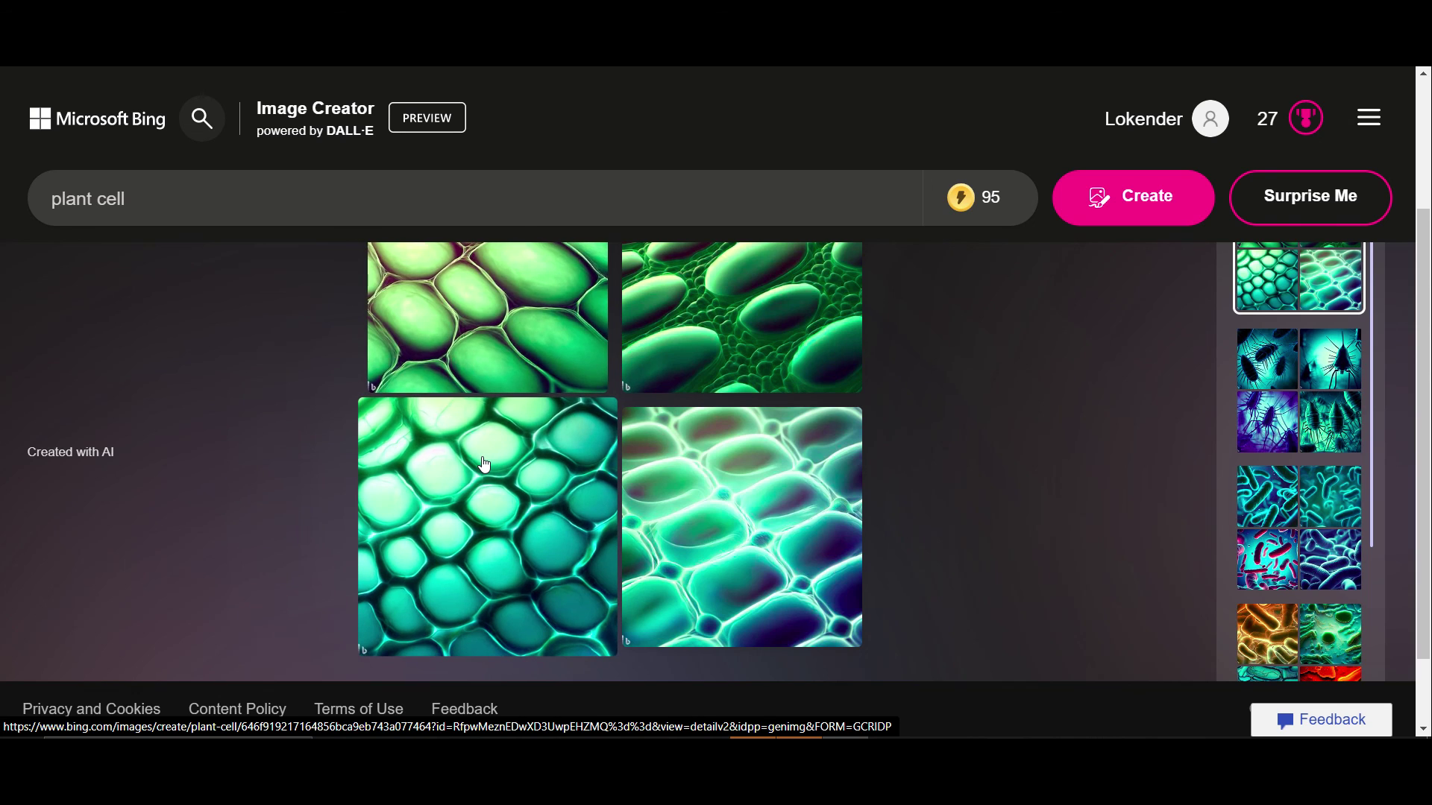
scroll(484, 465, down, 1)
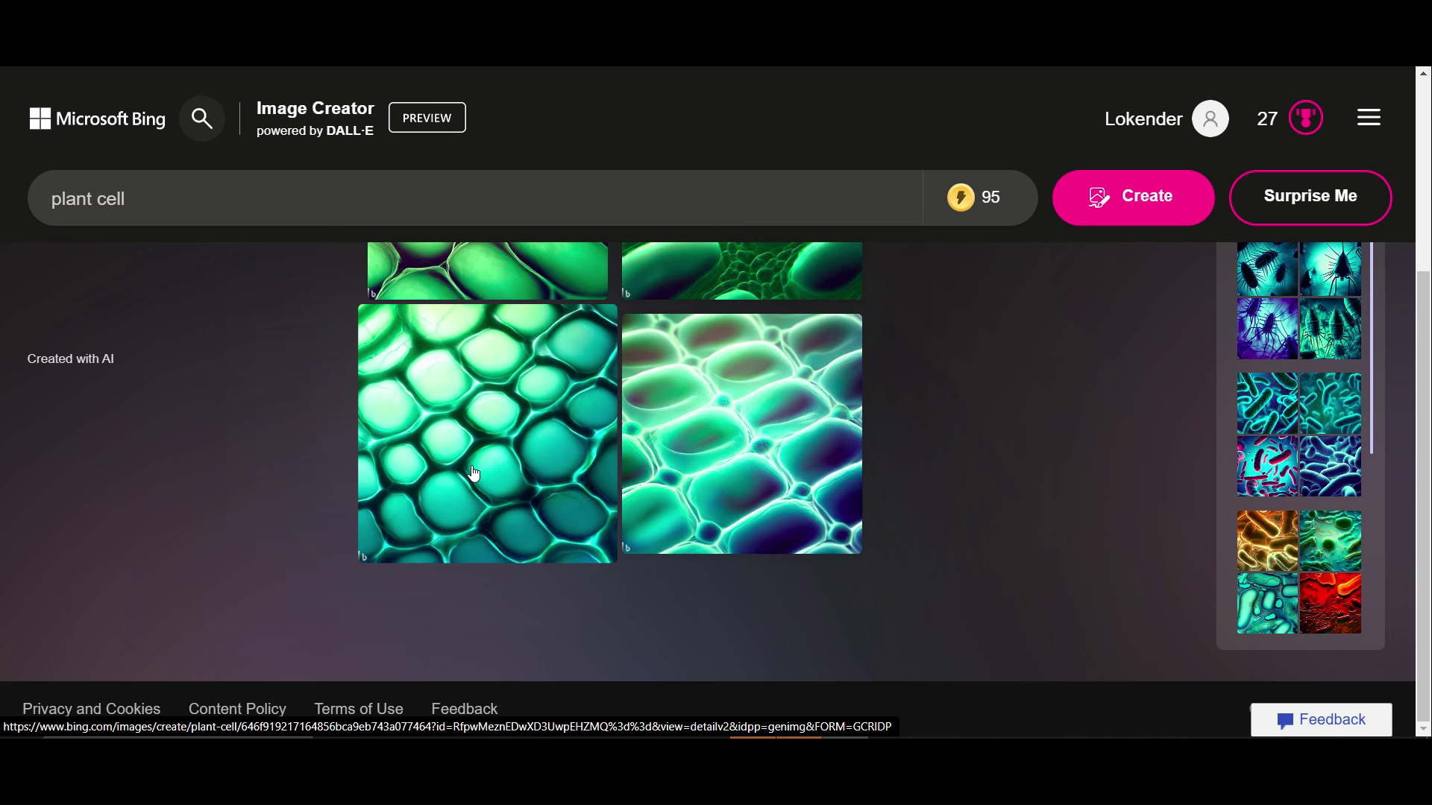
- Exit the image view back to the Explore ideas gallery with an empty prompt box
key(Escape)
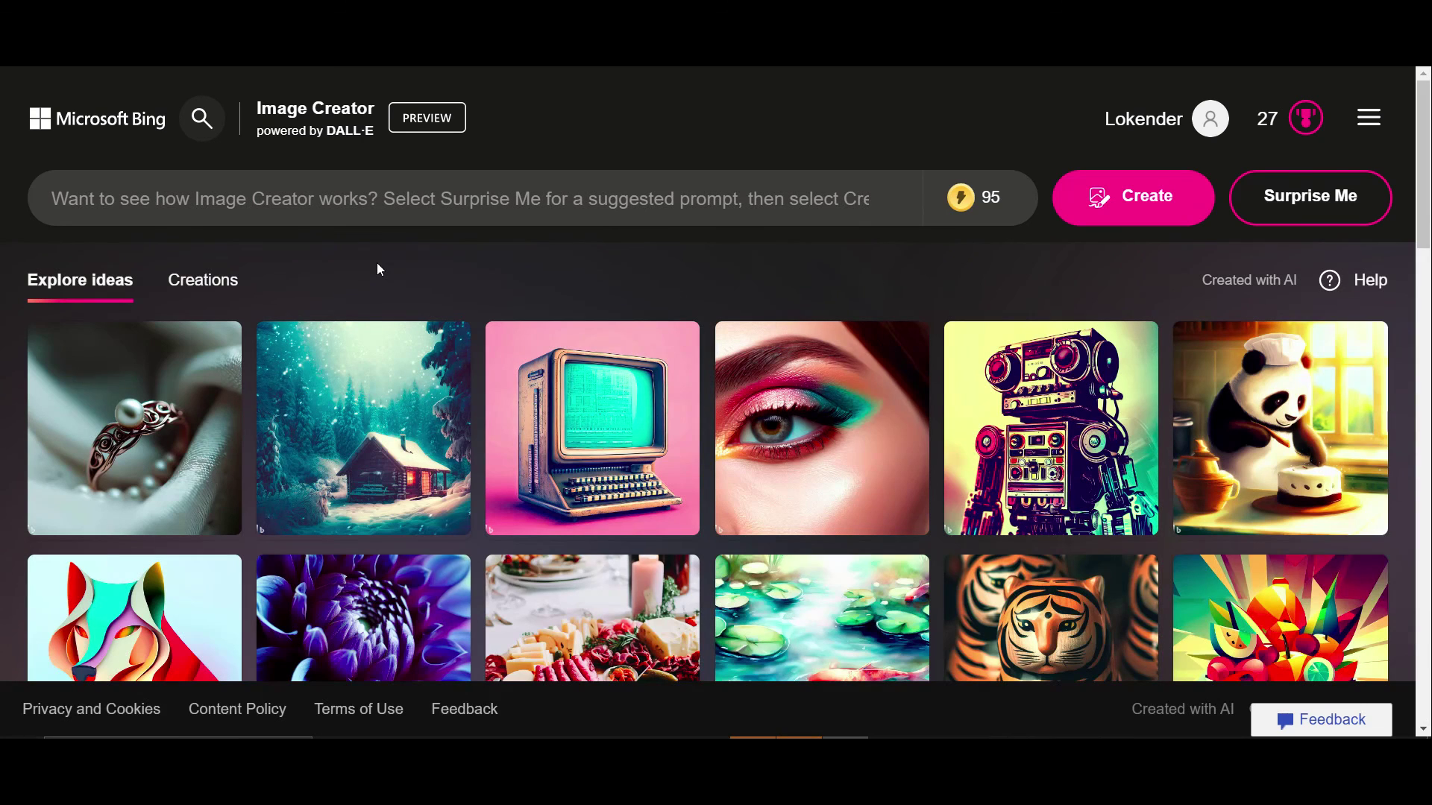